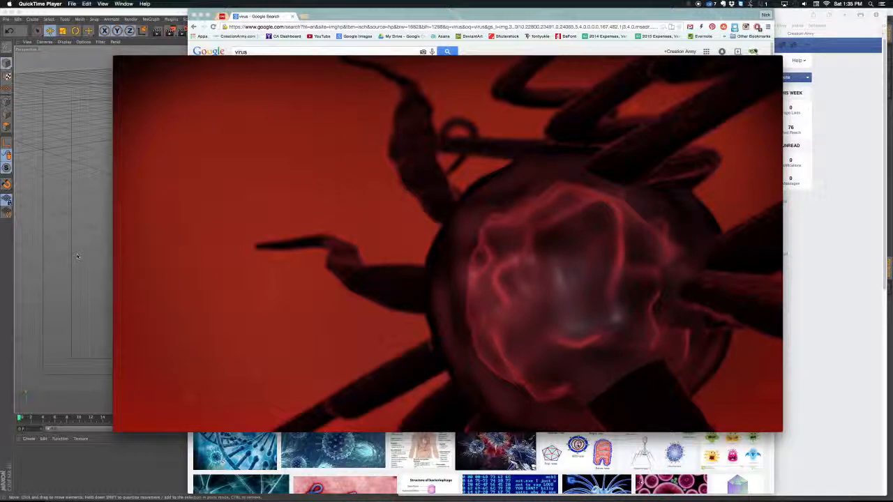
Step: Look over the paused virus animation and open several virus reference pictures from the Google Images results in Chrome
mouse_move(357, 358)
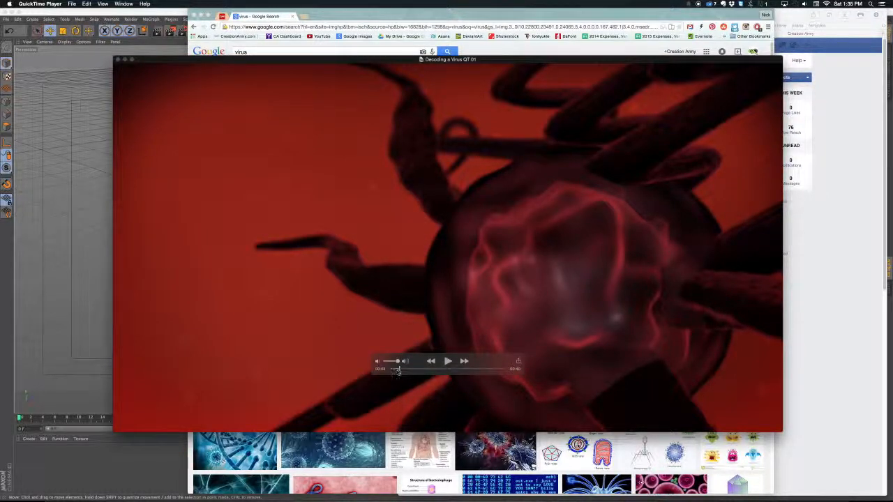
mouse_move(398, 371)
mouse_down()
mouse_move(439, 369)
mouse_move(390, 370)
mouse_move(399, 368)
mouse_up()
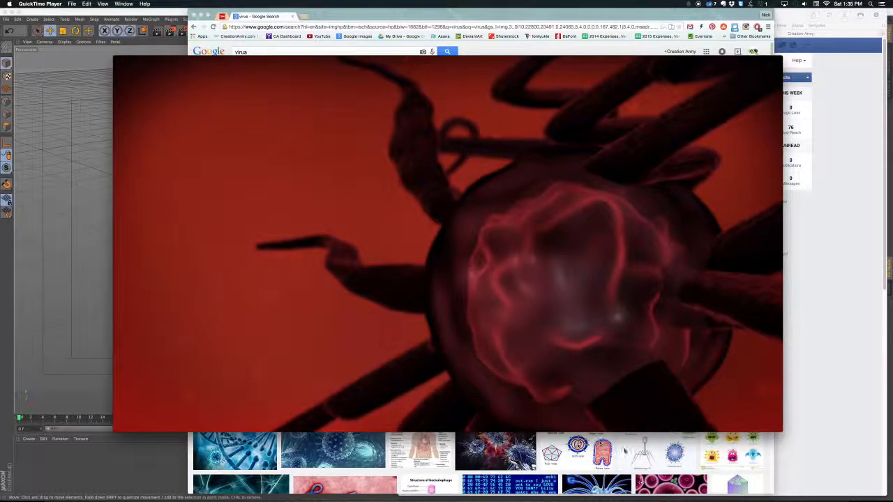
click(614, 454)
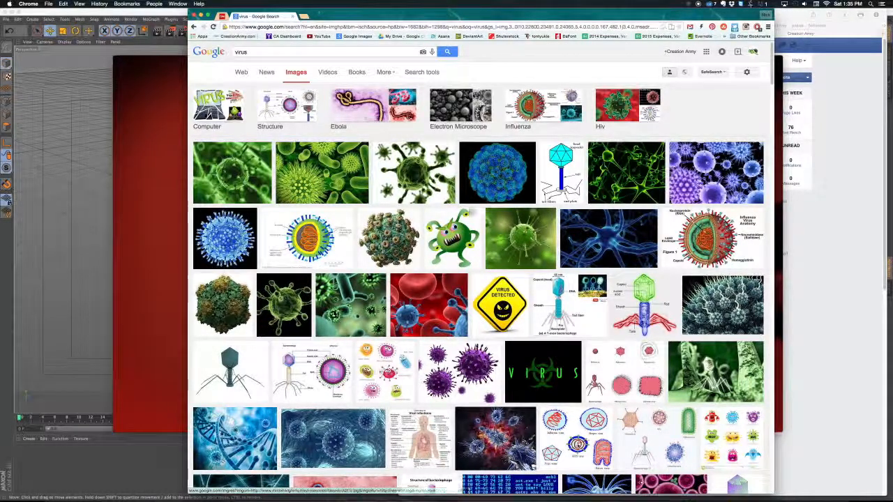
click(497, 173)
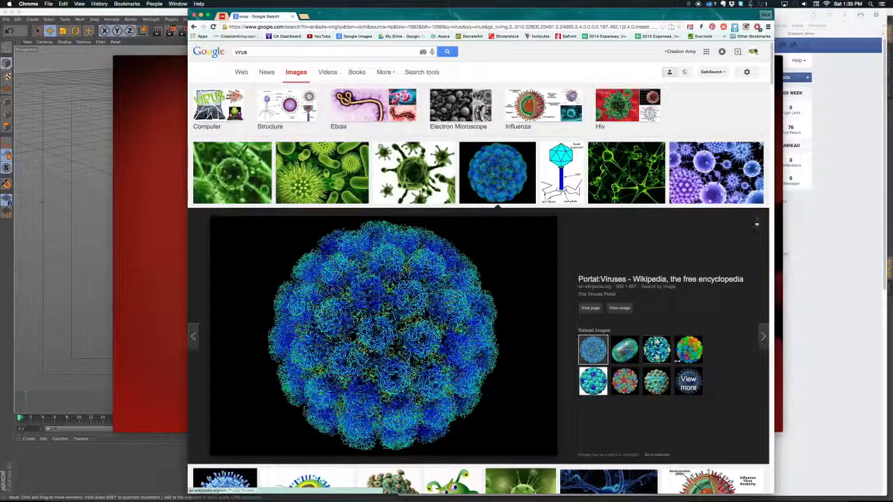
click(757, 219)
click(552, 172)
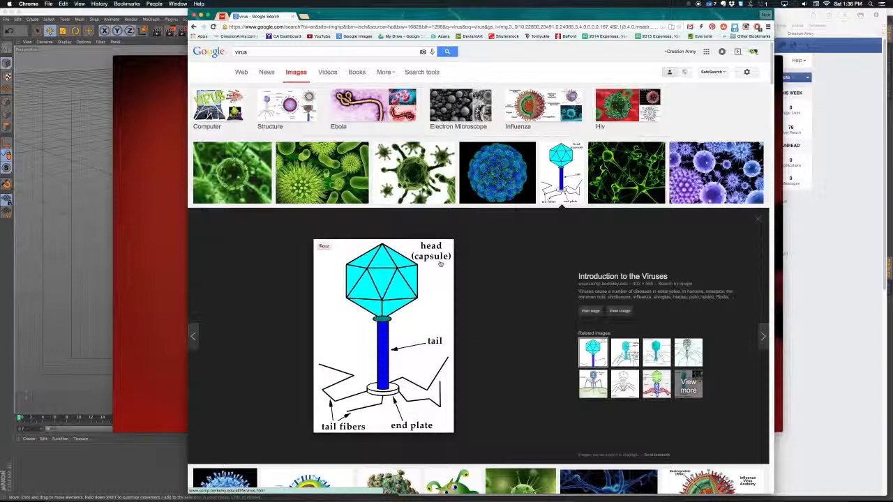
click(225, 198)
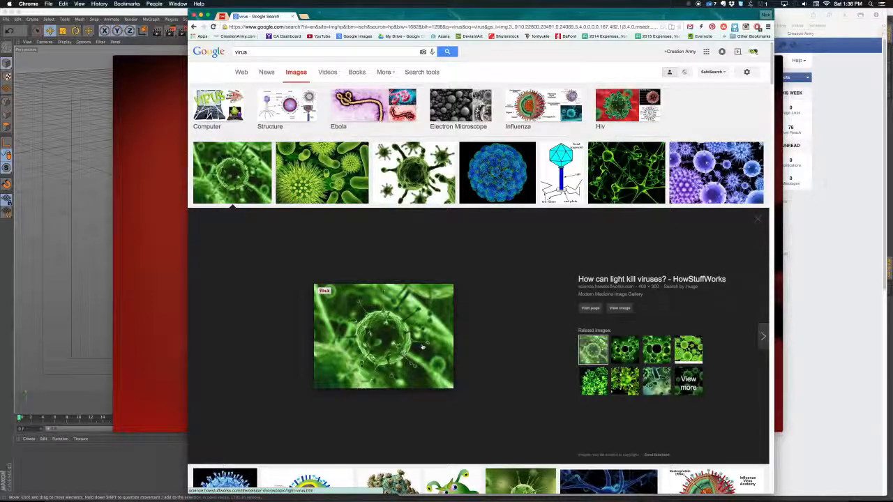
scroll(409, 279, down, 3)
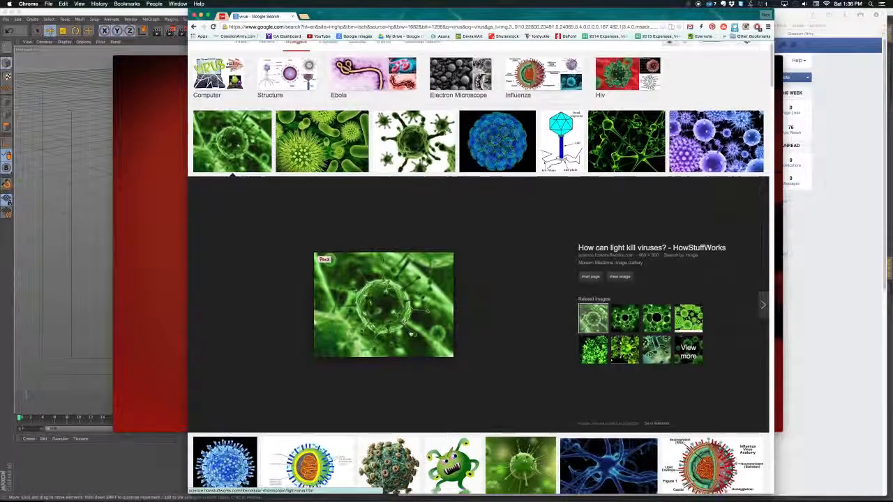
scroll(409, 333, down, 1)
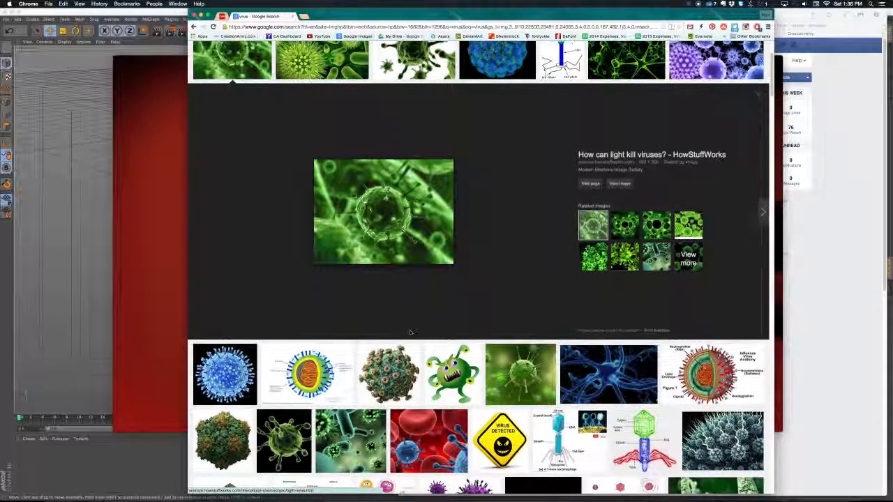
click(286, 425)
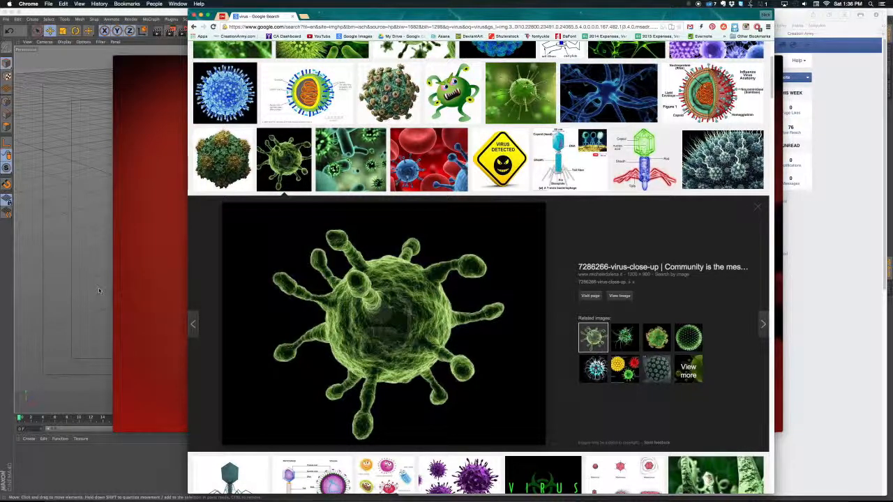
Step: Switch to Cinema 4D and add a sphere primitive to the empty scene
click(132, 285)
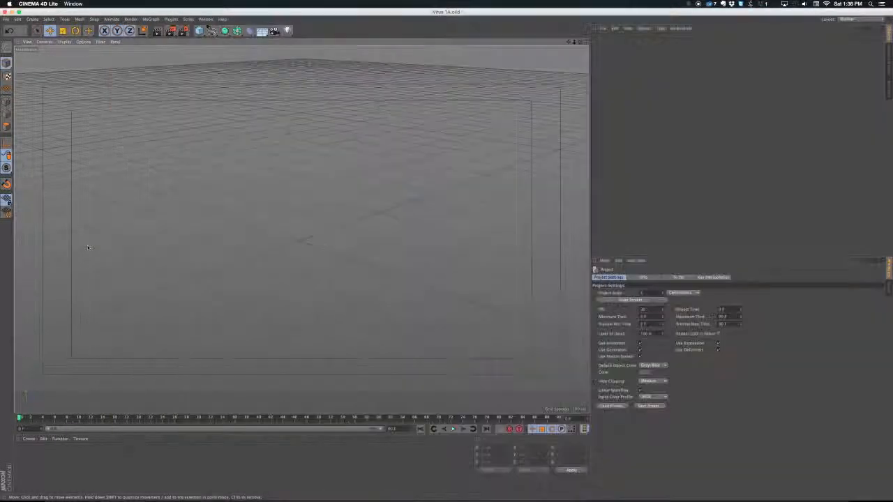
click(88, 247)
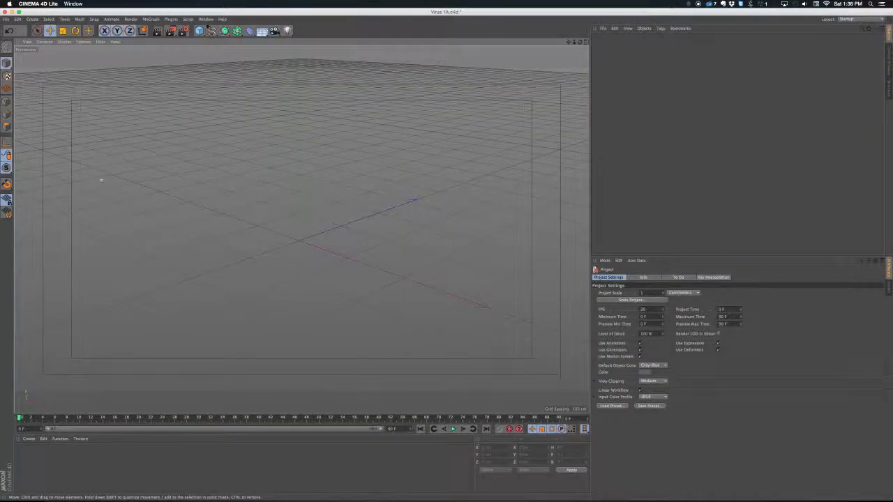
key(super+Tab)
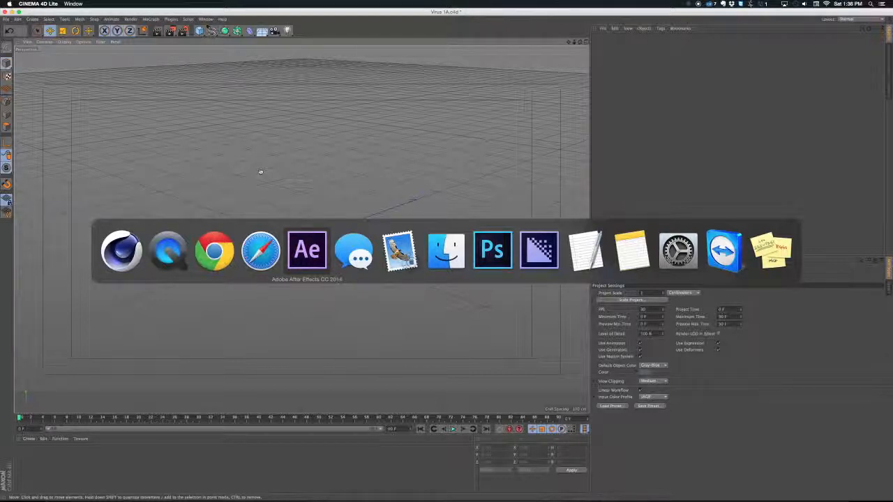
key(Escape)
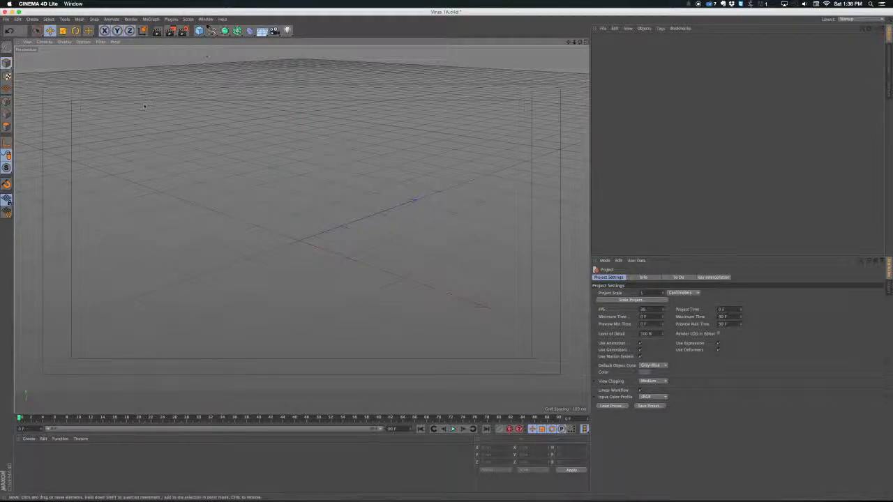
click(199, 31)
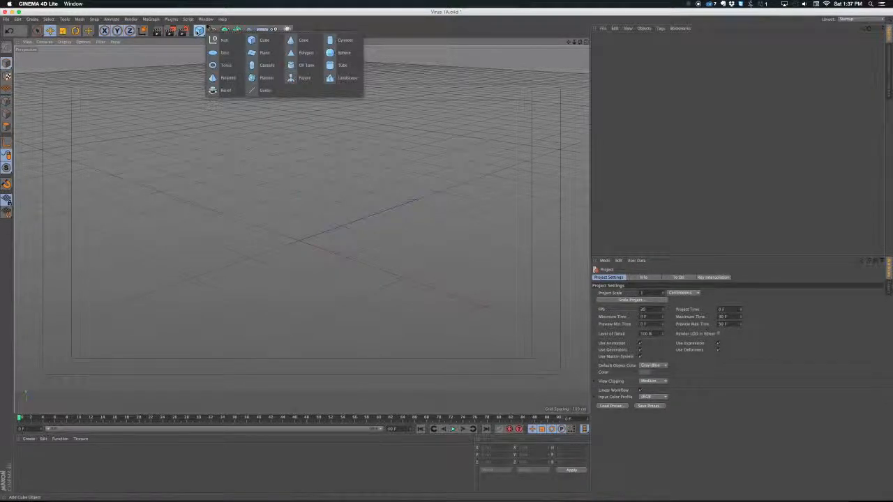
click(340, 52)
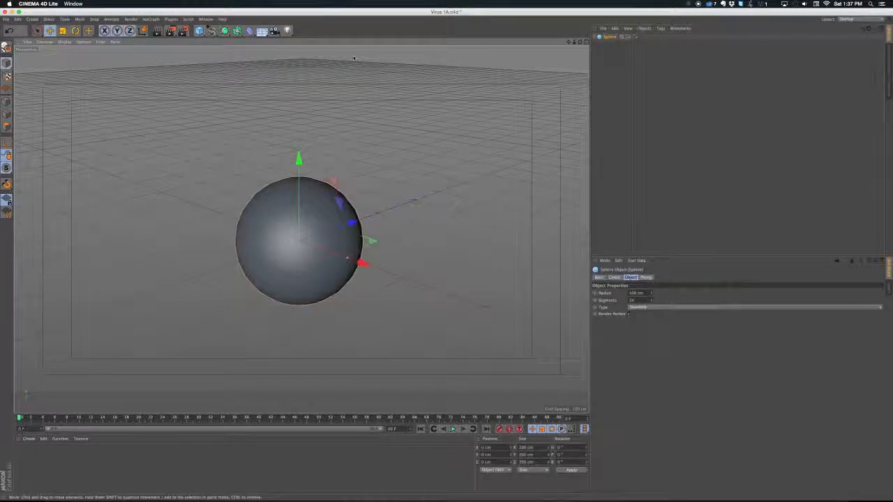
Step: Check the sphere with a test render in the Picture Viewer, and close the viewer
scroll(256, 203, up, 5)
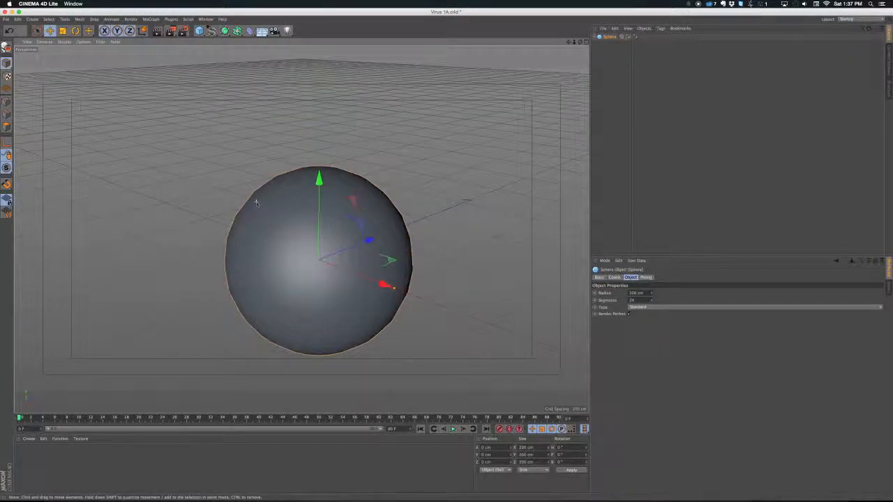
scroll(252, 207, down, 3)
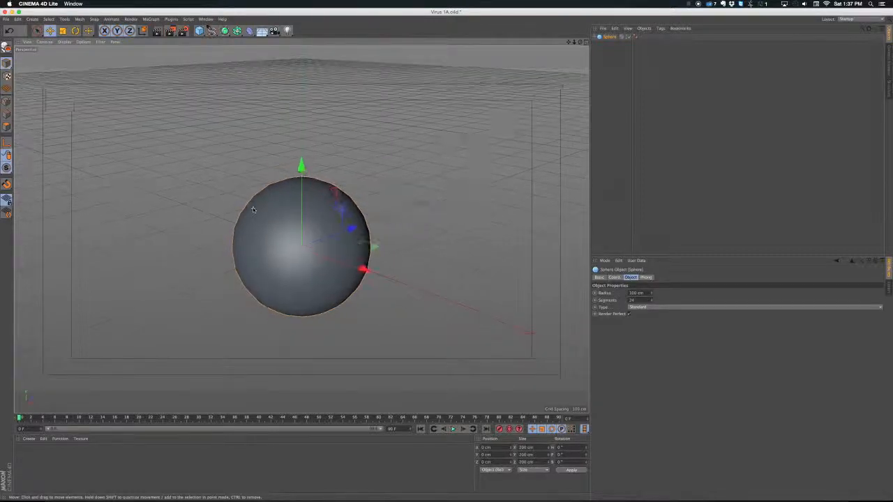
key(shift+r)
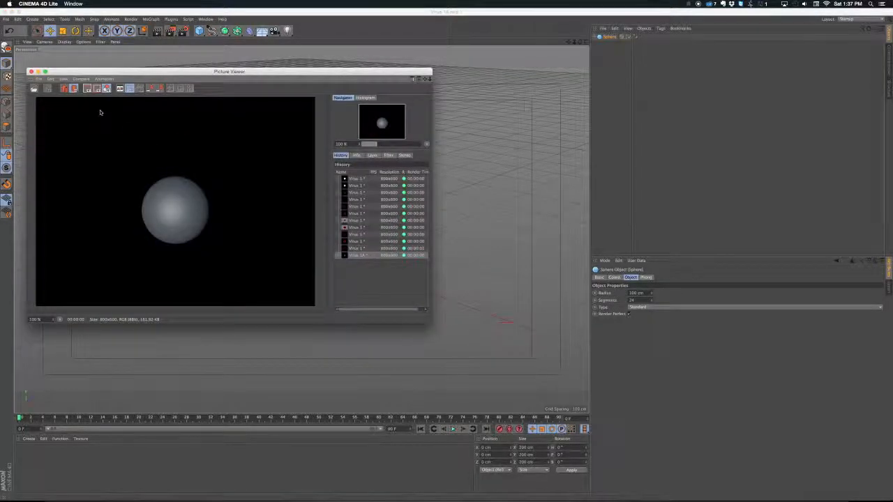
click(31, 71)
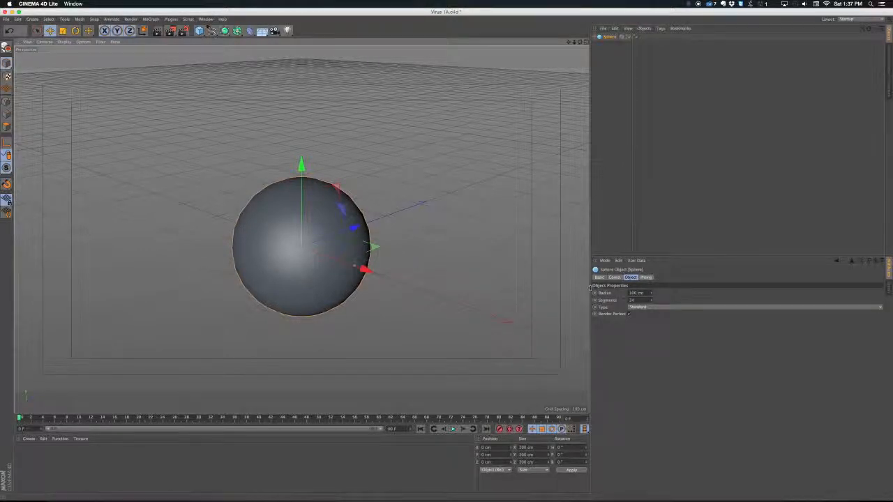
Step: Rename the sphere object as Nucleus
double_click(611, 38)
text(Nucle)
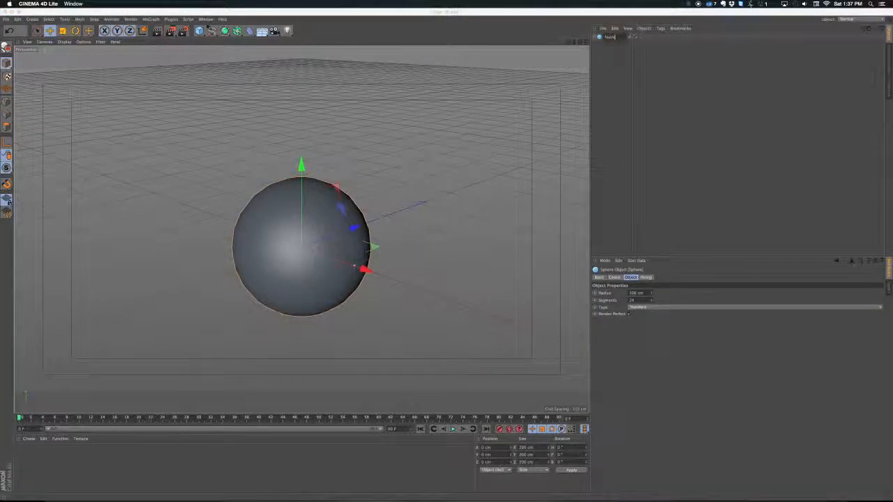
text(us)
key(Return)
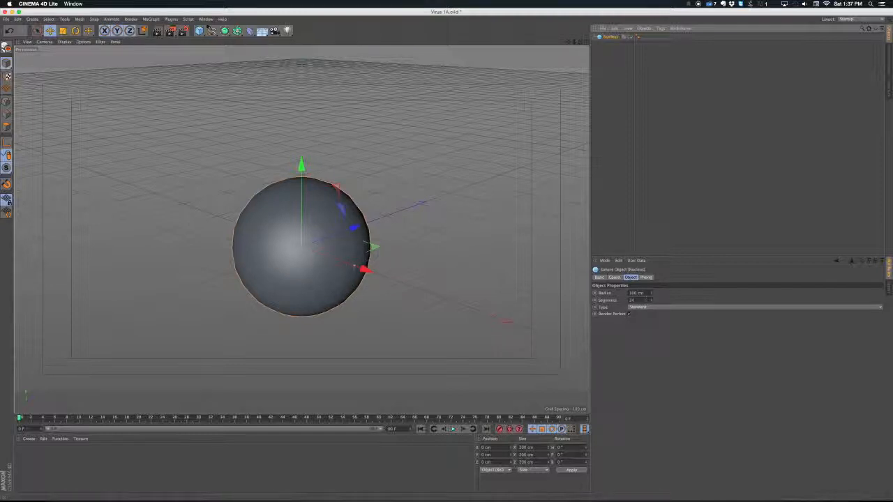
Step: Set the radius of the Nucleus sphere to 20 cm and frame it closer in the perspective view
click(636, 293)
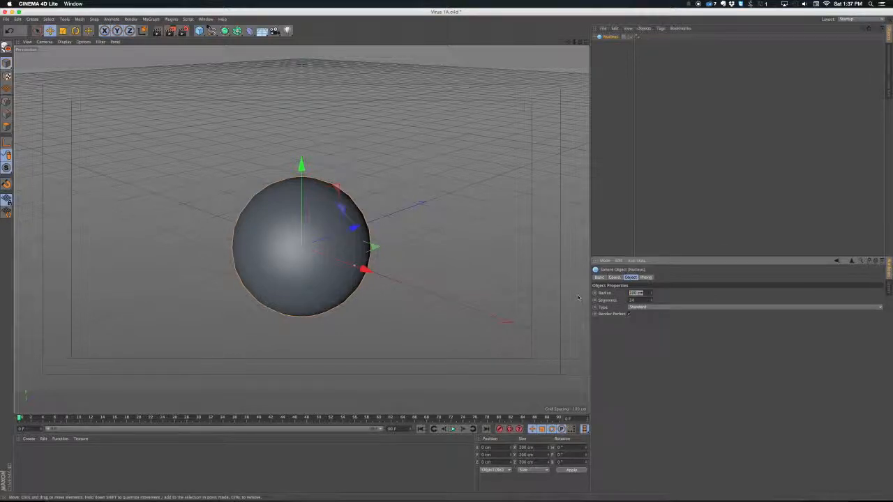
text(20)
key(Return)
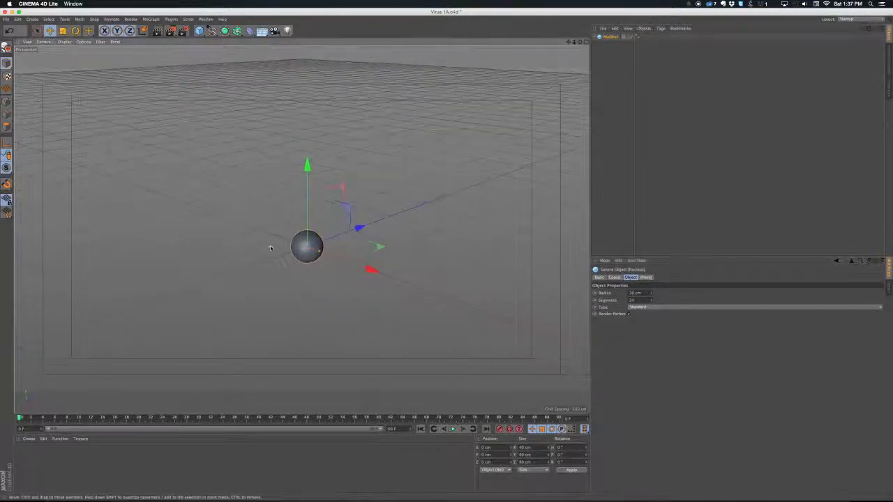
scroll(316, 249, up, 6)
scroll(316, 249, down, 4)
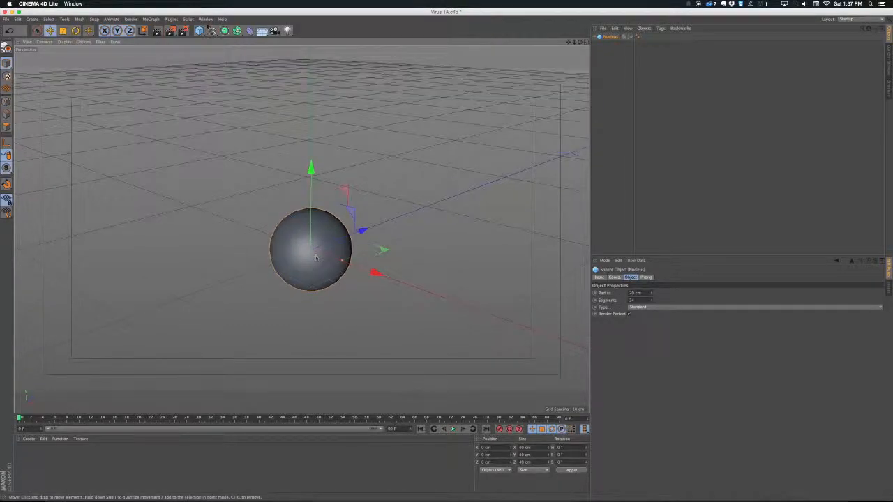
scroll(315, 258, up, 4)
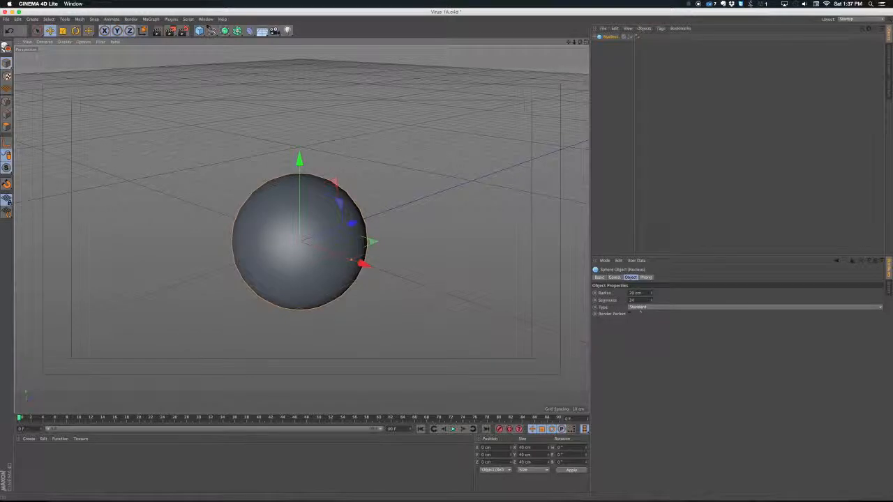
Step: Try to set the segments of the Nucleus sphere to 32
click(633, 300)
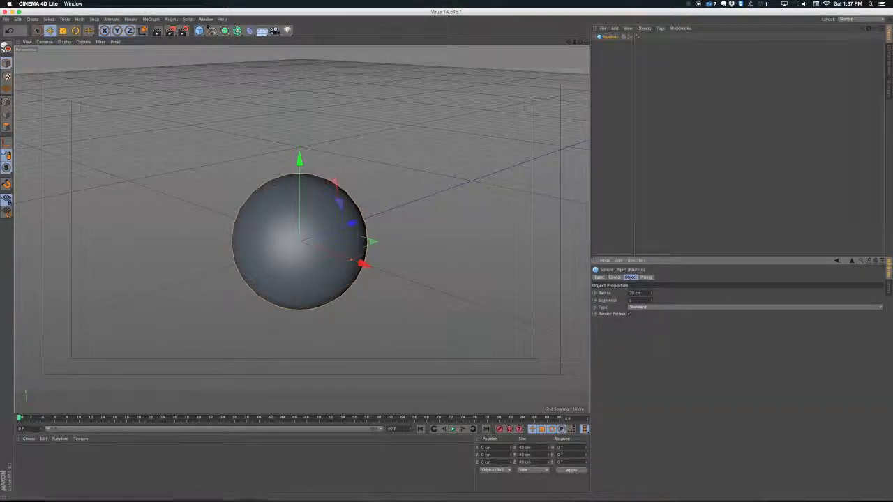
text(32)
key(Return)
key(super+shift+a)
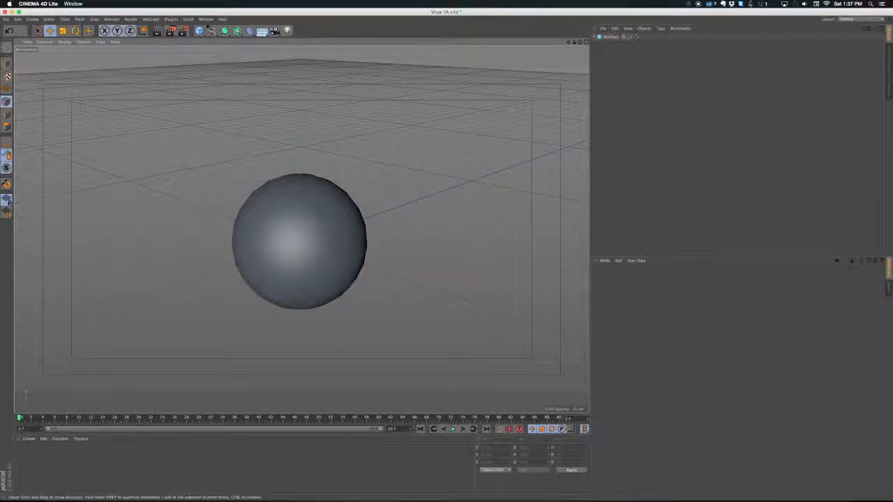
Step: Make the Nucleus sphere editable to inspect its polygons, compare it with the virus video, and undo the conversion
click(231, 222)
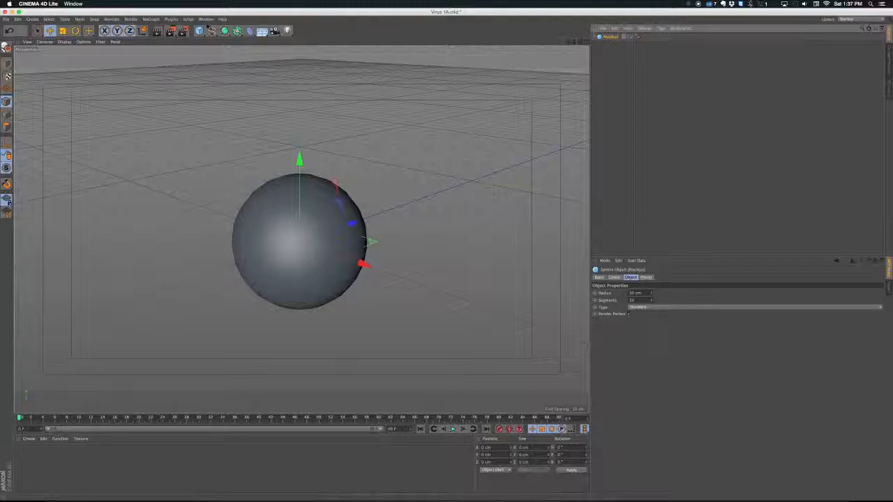
key(c)
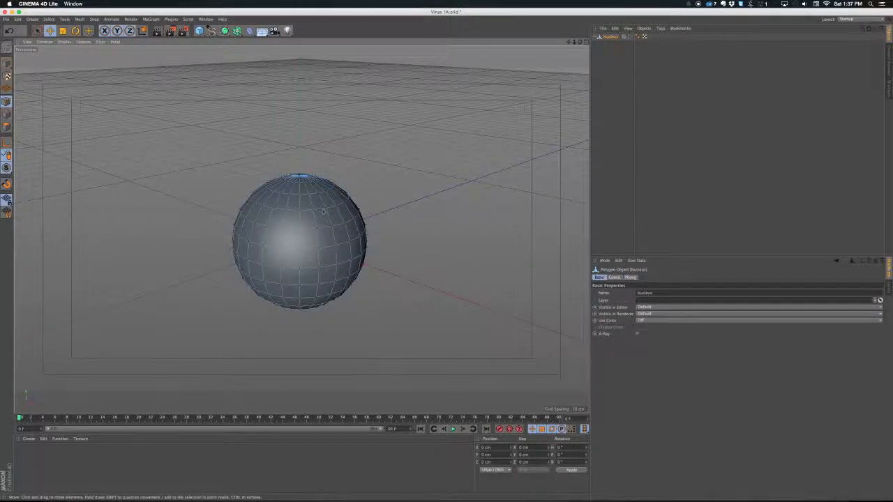
mouse_move(255, 241)
alt+mouse_down()
mouse_move(245, 245)
mouse_move(255, 249)
mouse_move(248, 240)
mouse_move(263, 233)
alt+mouse_up()
key(super+Tab)
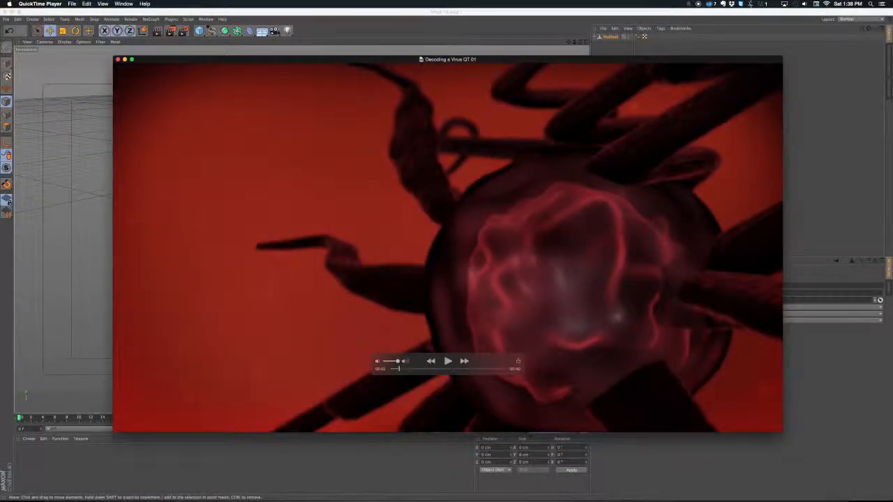
key(super+Tab)
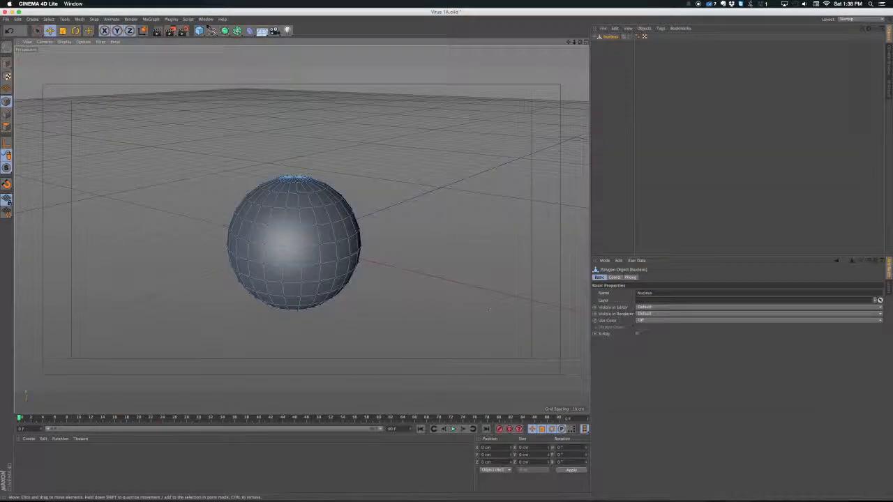
key(super+z)
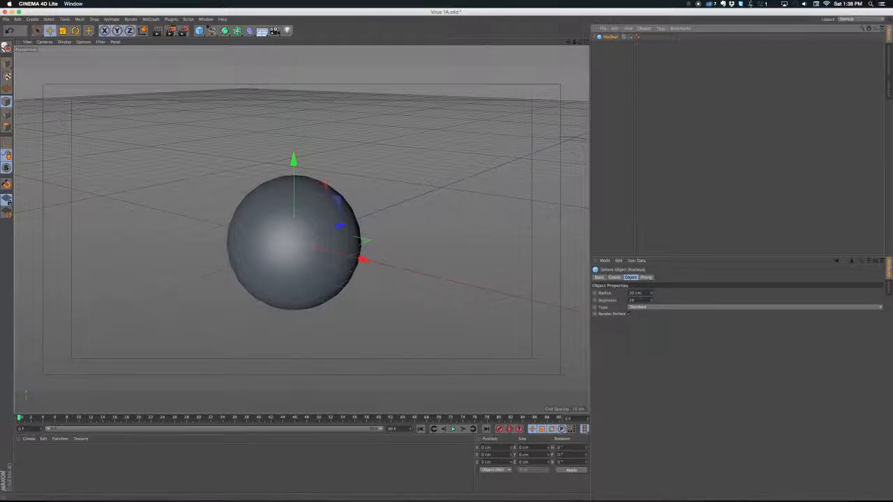
Step: Set the segments of the Nucleus sphere to 150 and convert it to an editable polygon object
click(632, 300)
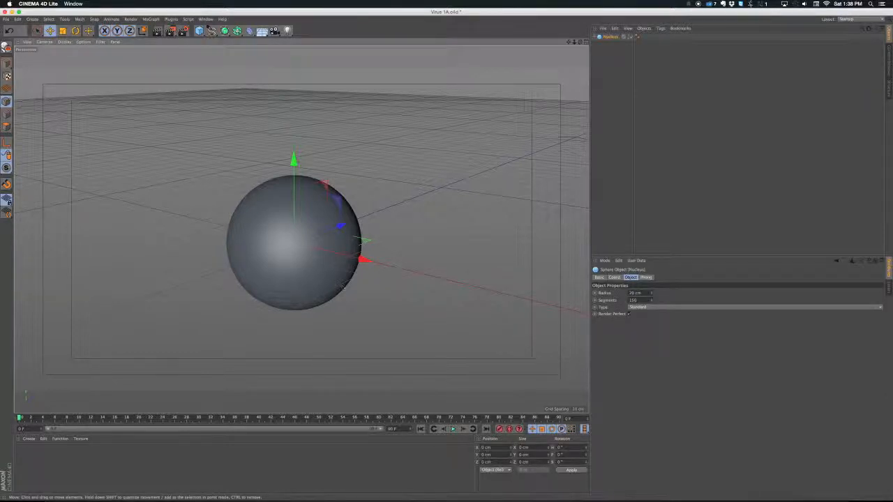
key(c)
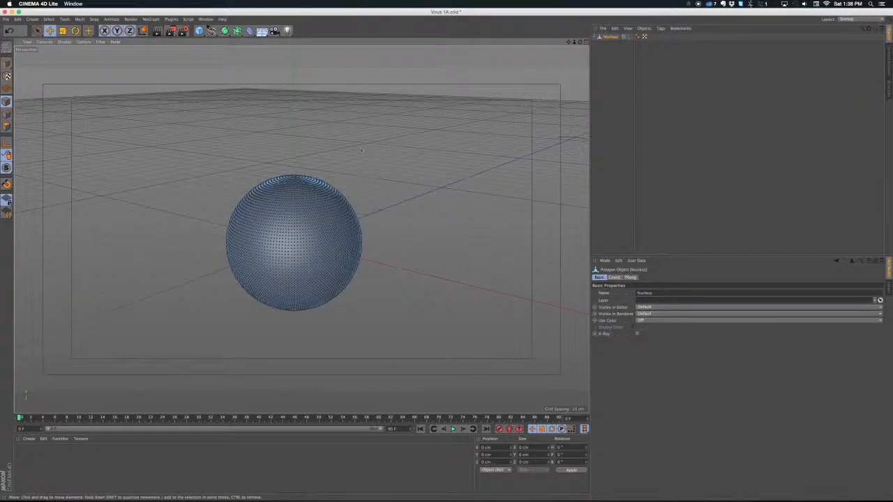
scroll(274, 240, up, 9)
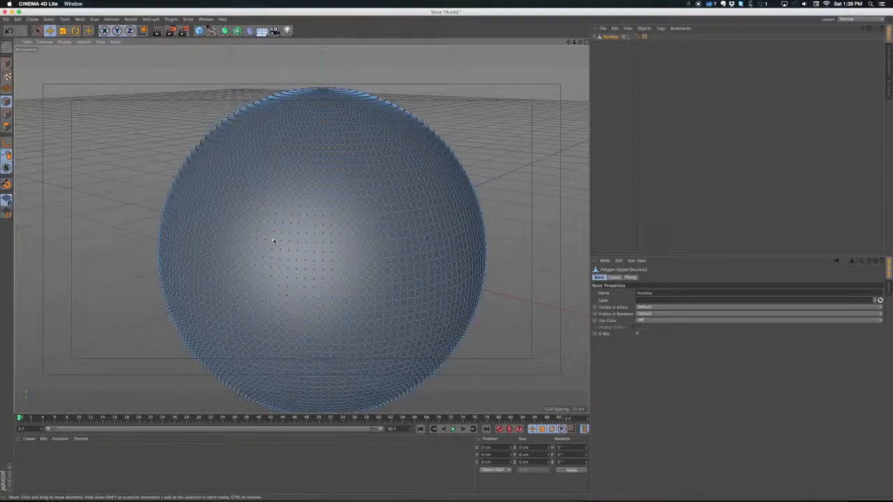
Step: Undo the polygon conversion of the Nucleus sphere, reframe it smaller in the perspective view, and slightly enlarge the material area
scroll(274, 240, down, 5)
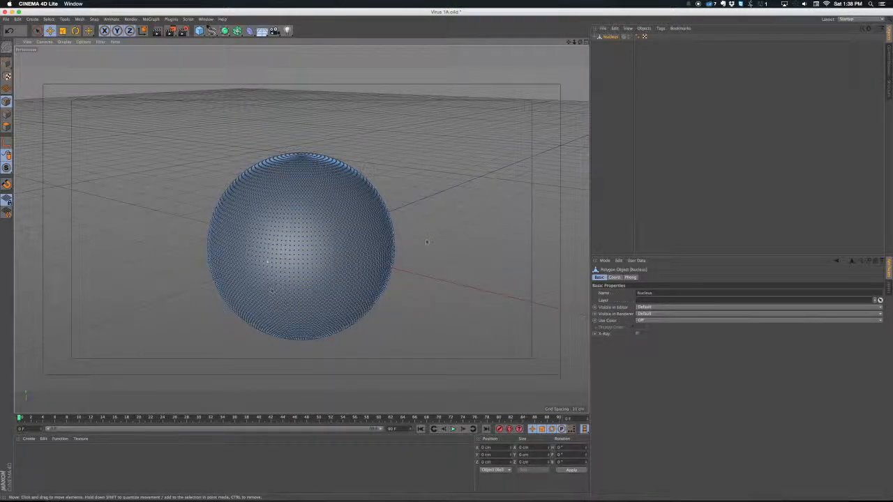
key(super+z)
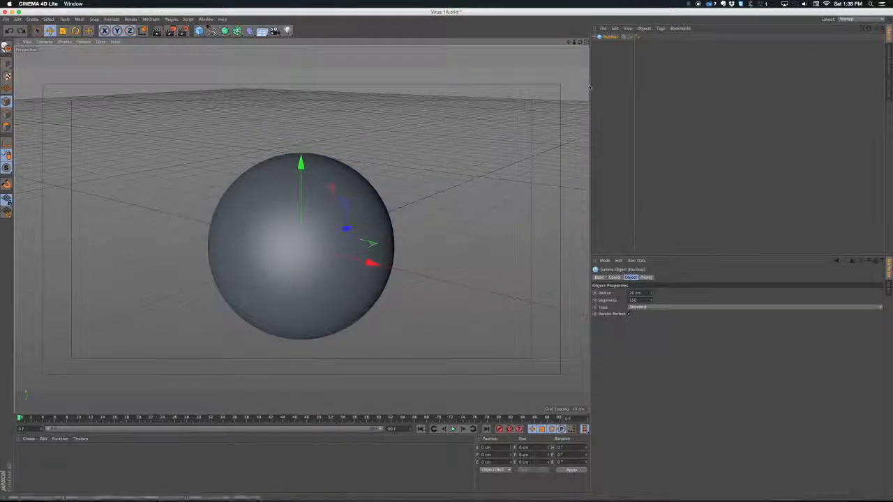
scroll(364, 223, down, 2)
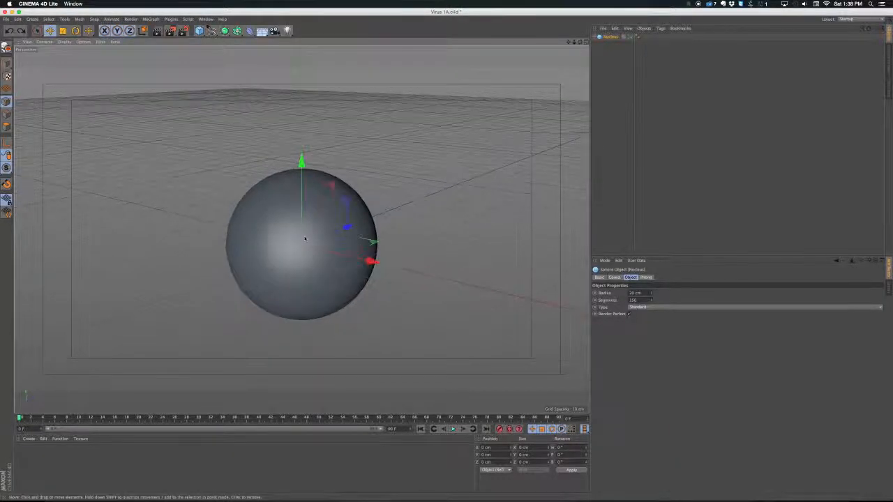
alt+middle_drag(364, 223, 356, 217)
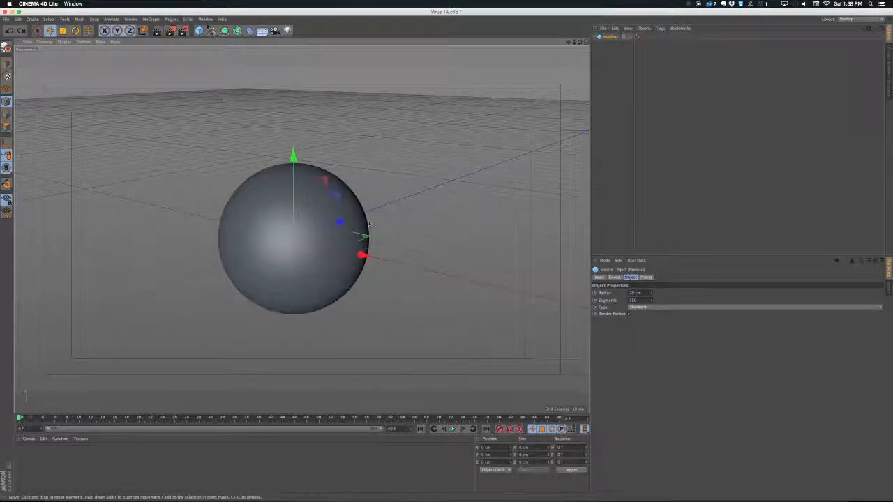
drag(242, 413, 242, 404)
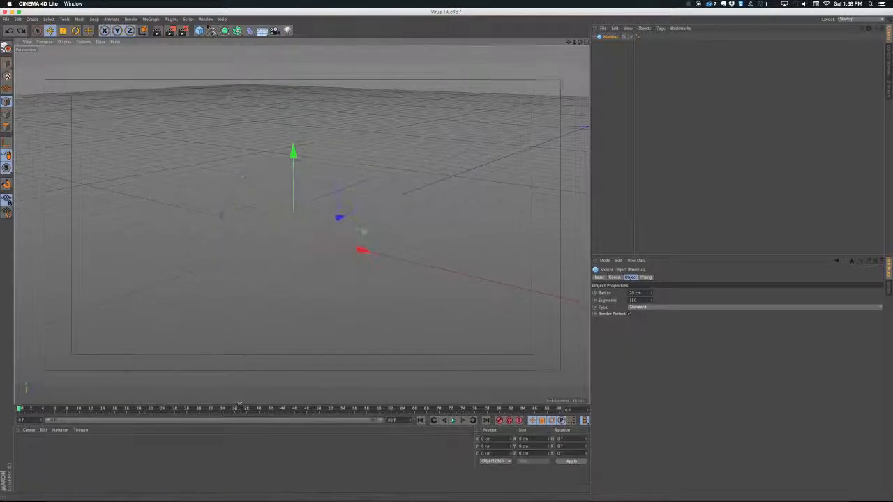
Step: Compare the nucleus in the finished virus video with the green virus reference image in the browser, and return to Cinema 4D
key(super+Tab)
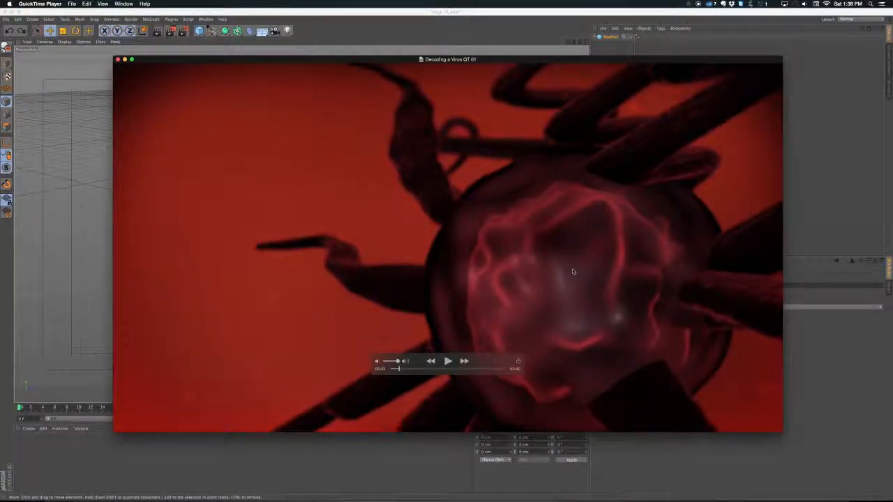
key(super+Tab)
key(super+Tab)
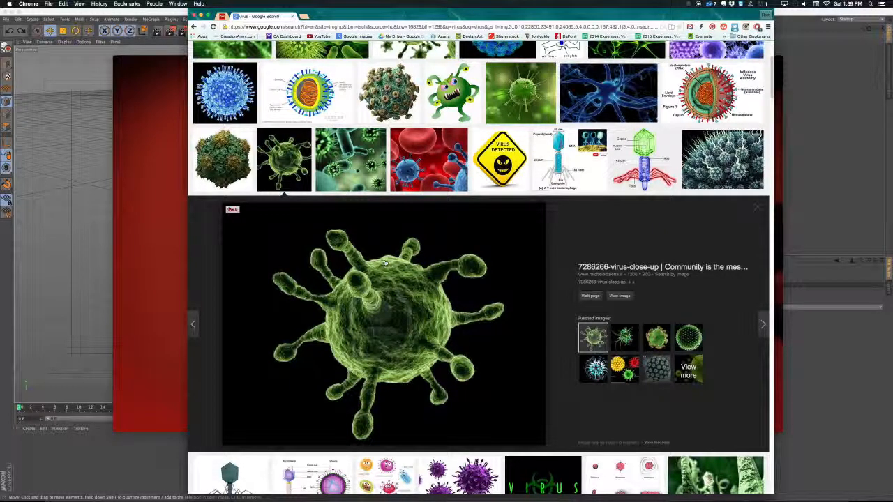
click(116, 288)
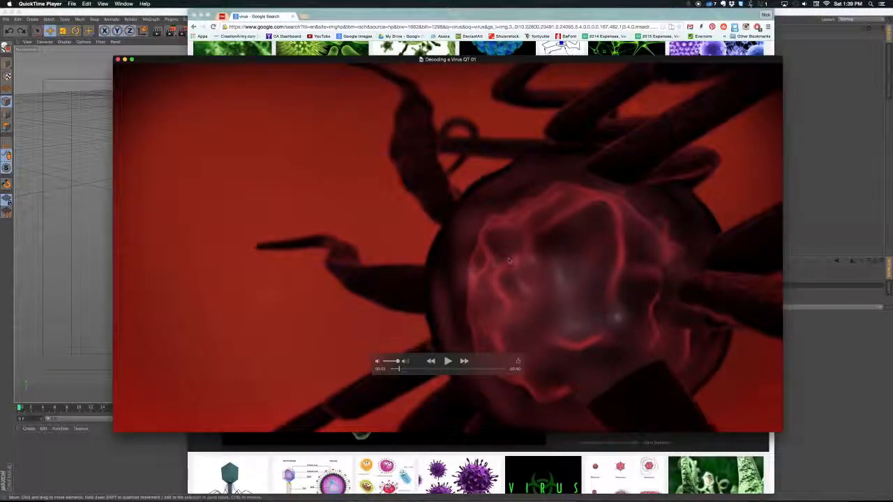
click(83, 292)
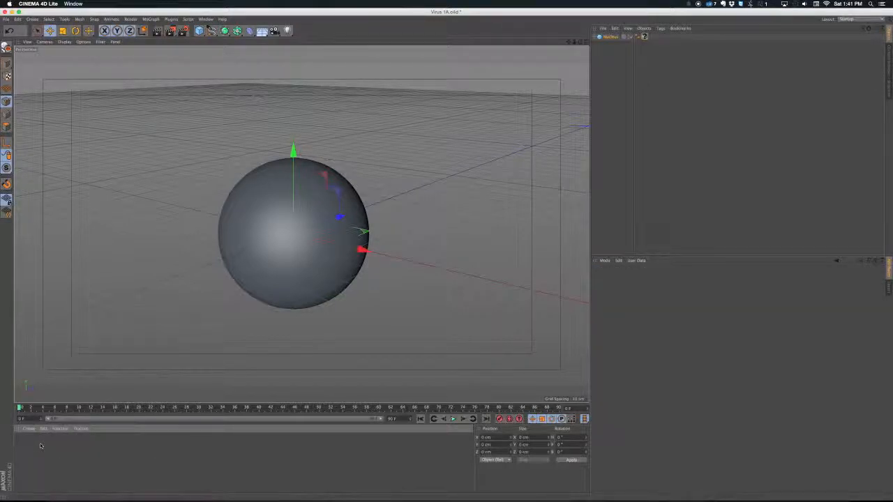
Step: Create a new material, apply it to the Nucleus sphere, and rename the material Nucleus
double_click(40, 445)
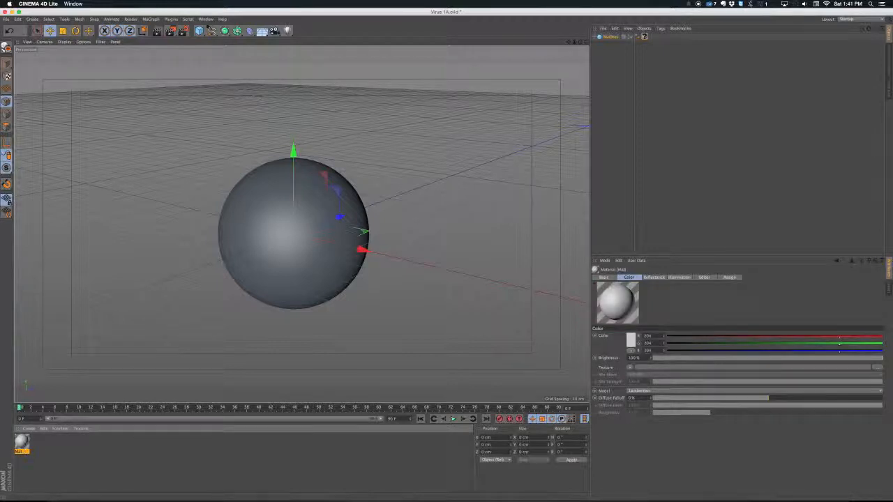
double_click(22, 442)
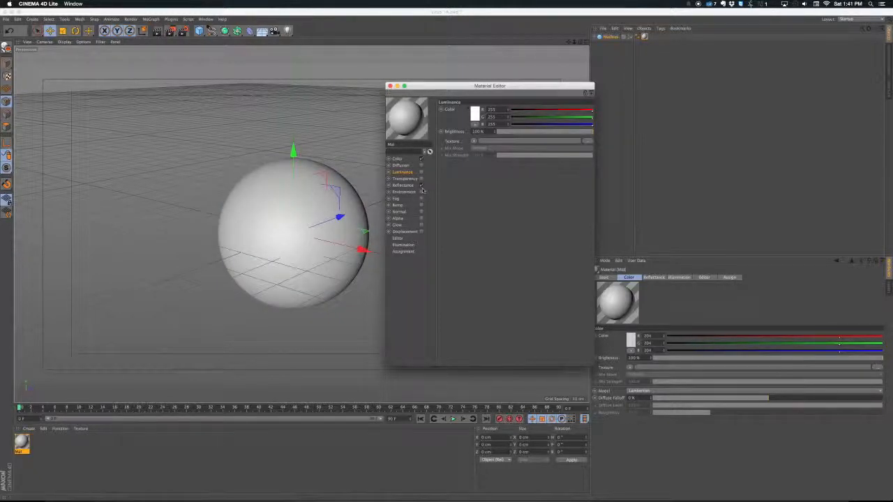
drag(397, 145, 376, 147)
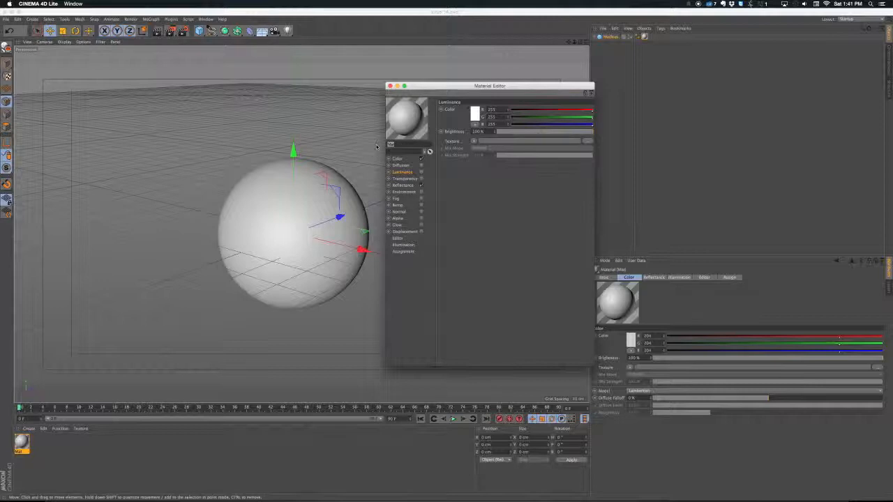
text(Nucleus)
key(Return)
Step: Turn off the Color and Reflectance channels of the Nucleus material and enable its Luminance channel
click(396, 159)
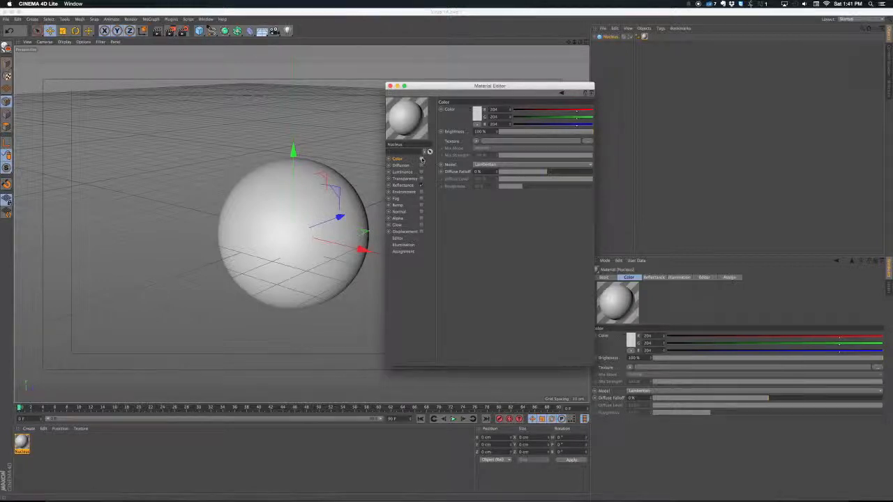
click(422, 159)
click(409, 172)
click(421, 172)
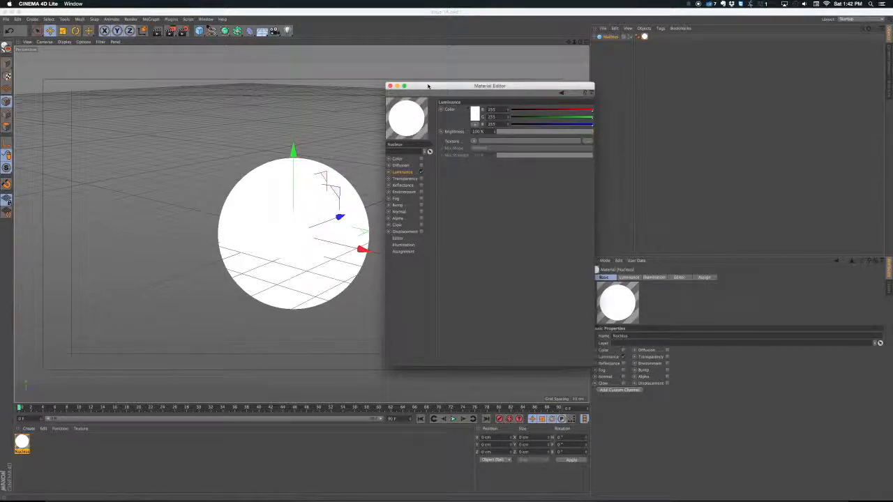
Step: Render the white luminous sphere to the Picture Viewer to check its look, and close the render
drag(488, 85, 492, 81)
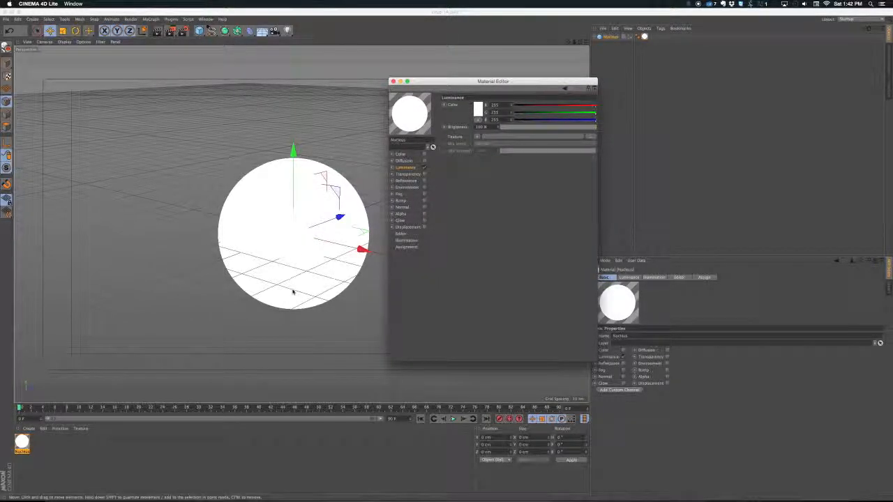
key(shift+r)
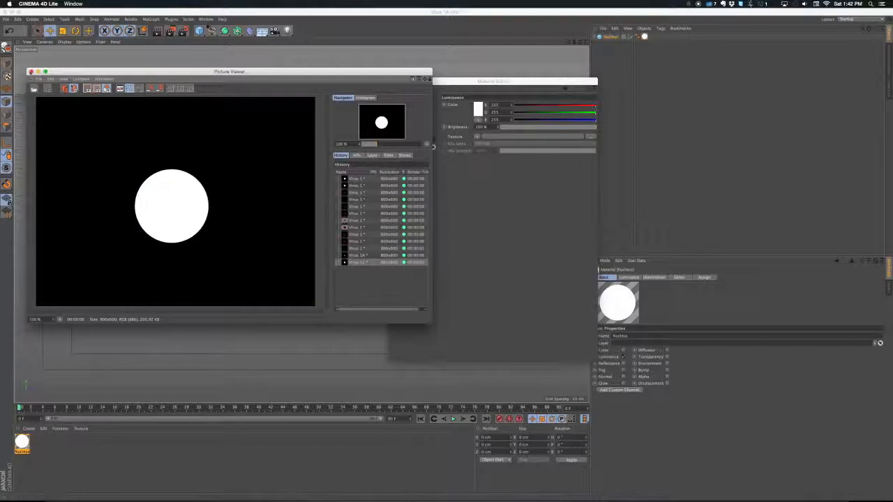
click(30, 71)
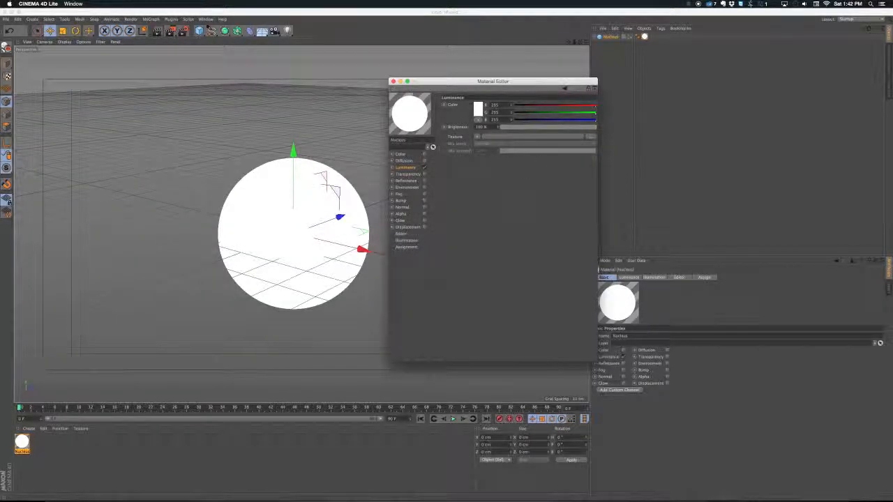
Step: Set the luminance color of the Nucleus material to a dark red
click(478, 111)
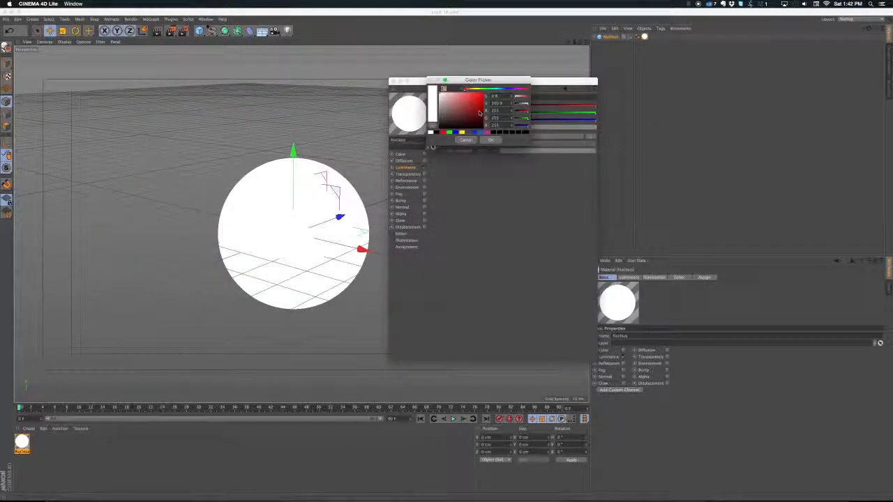
click(461, 115)
click(490, 141)
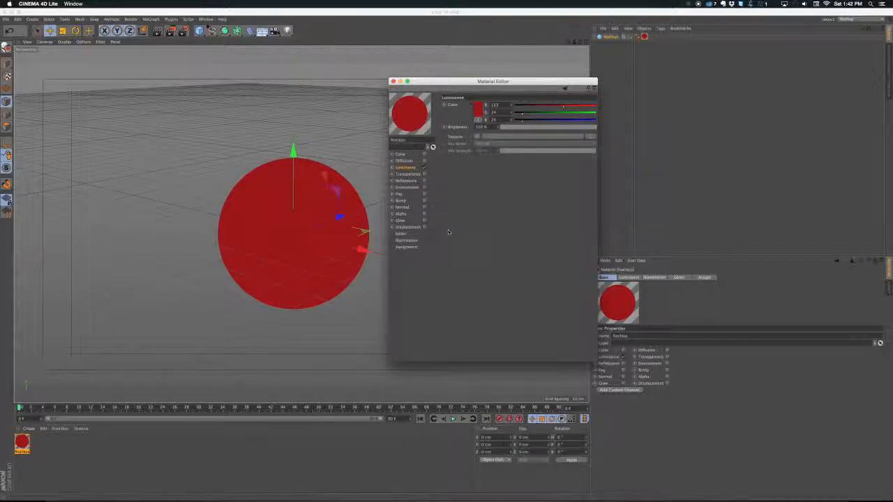
Step: Check the virus reference image in the browser, and load a Fresnel shader as the Nucleus material's luminance texture
key(super+Tab)
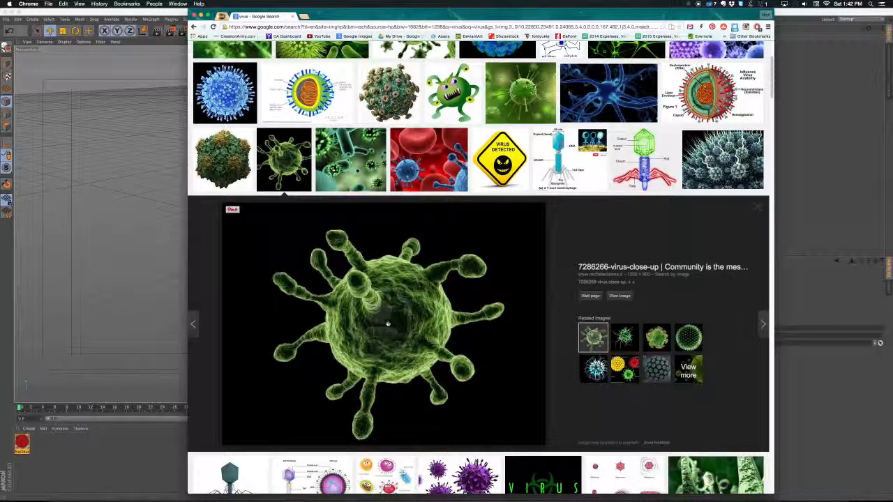
key(super+Tab)
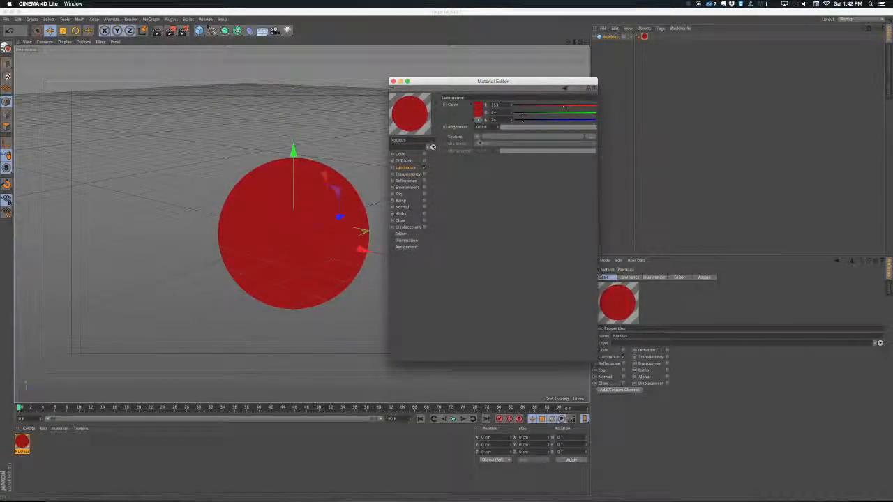
click(477, 138)
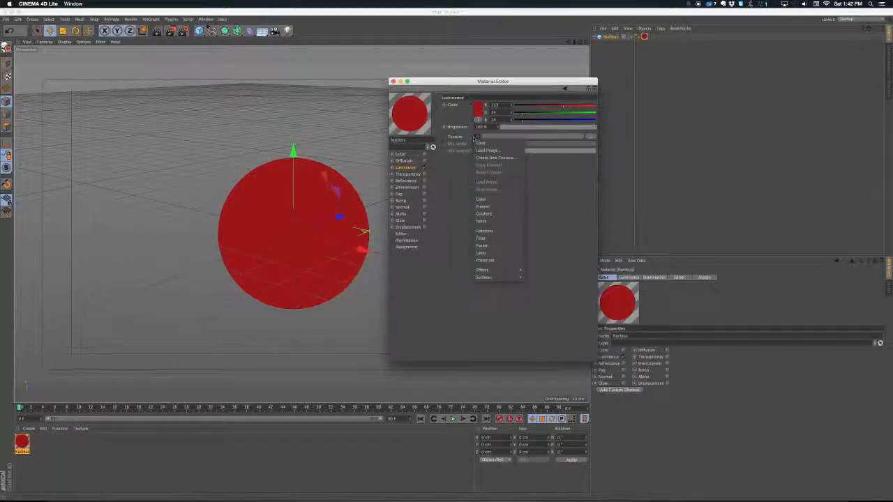
click(470, 139)
click(471, 137)
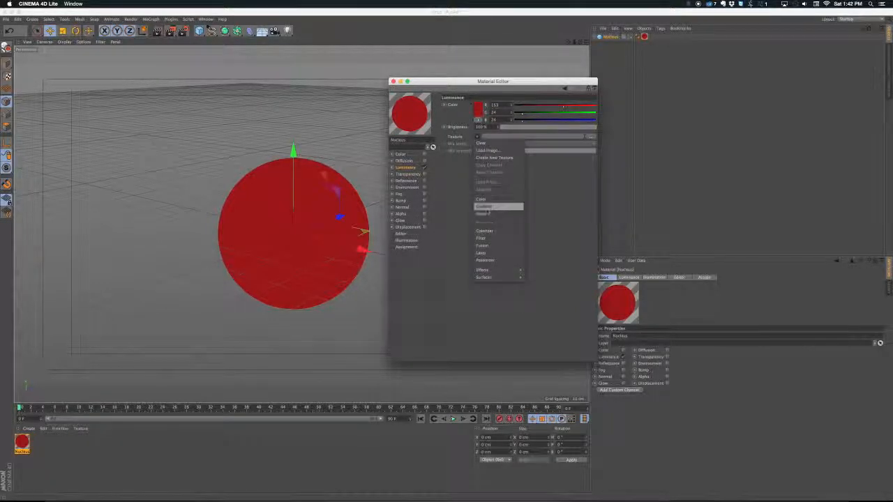
click(488, 207)
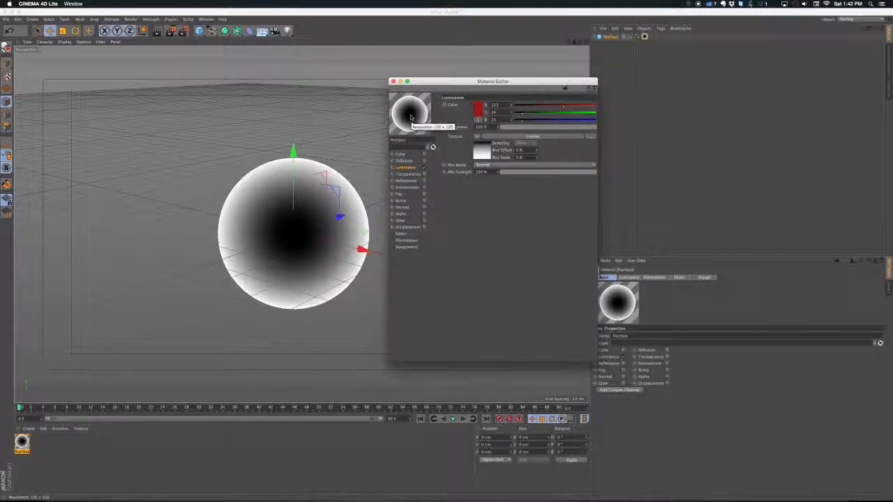
Step: Recolor the Fresnel shader's gradient, making the white knot a medium red and the black knot a very dark red
click(479, 155)
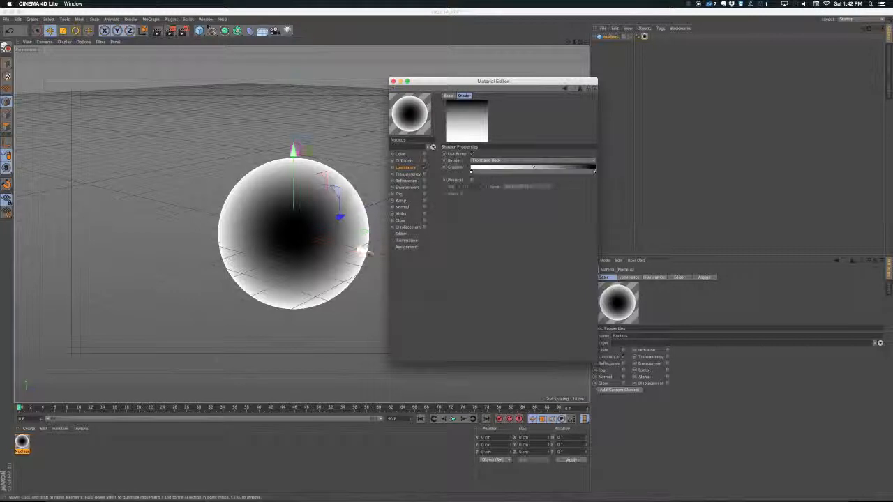
double_click(471, 171)
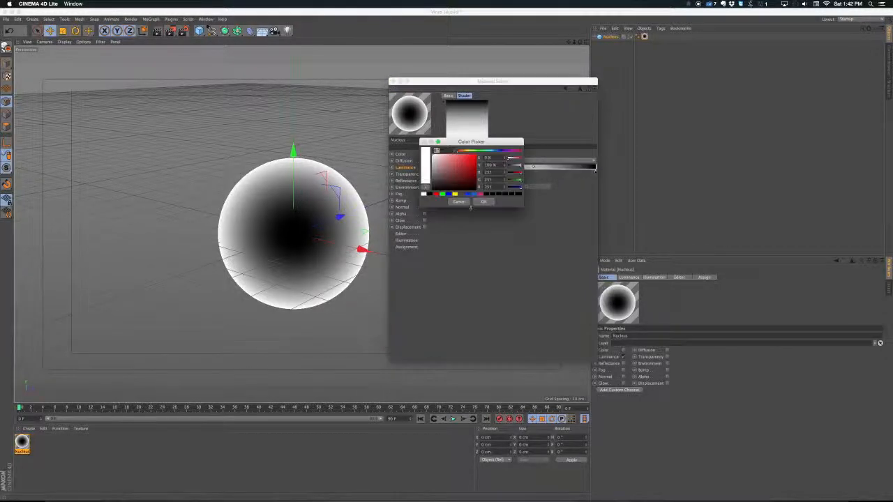
click(468, 169)
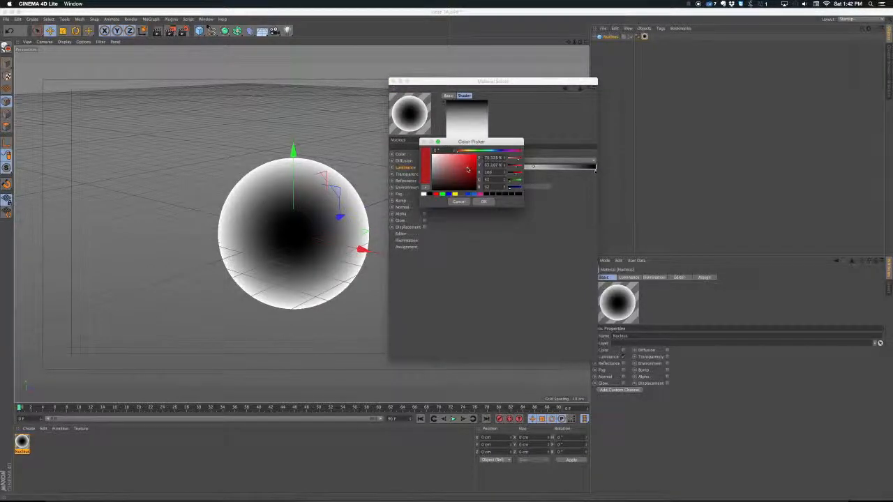
key(Return)
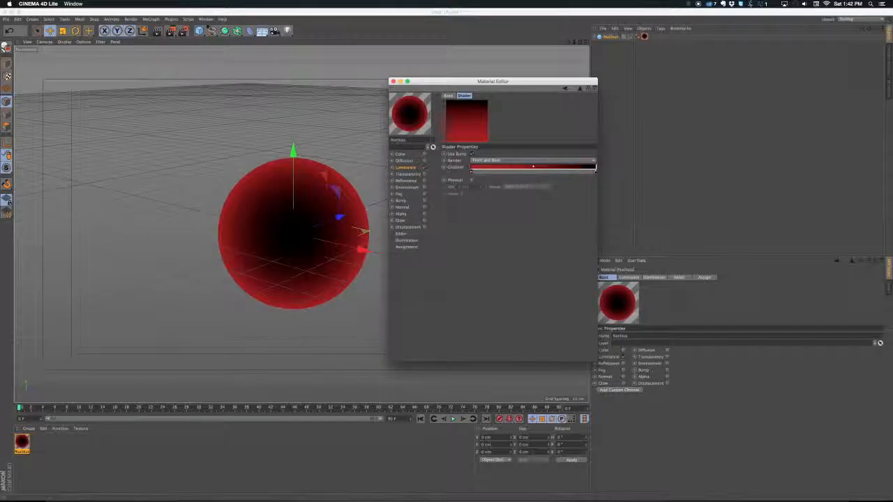
double_click(595, 173)
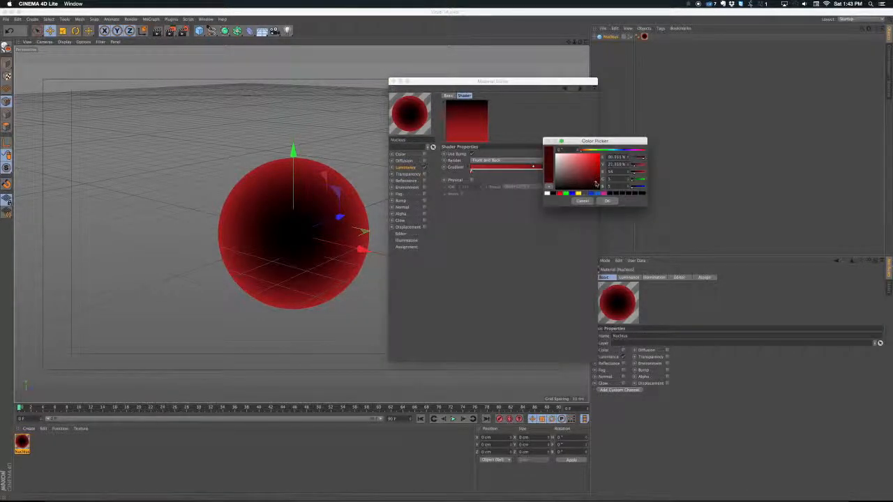
key(Return)
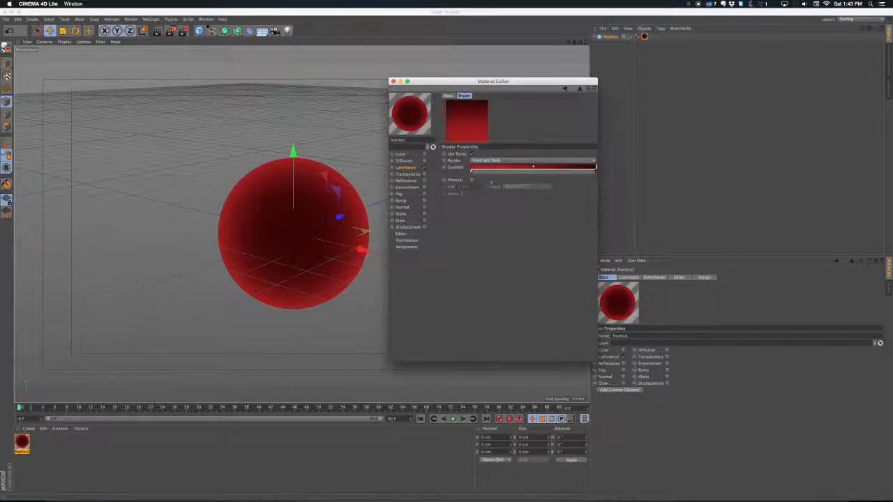
Step: Compare the nucleus color with the virus reference image in the browser and the finished animation in QuickTime Player
key(super+Tab)
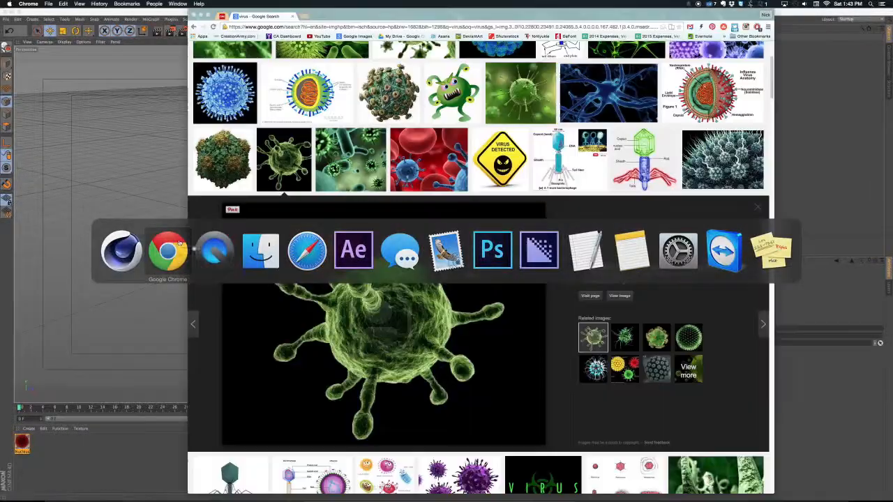
key(super+Tab)
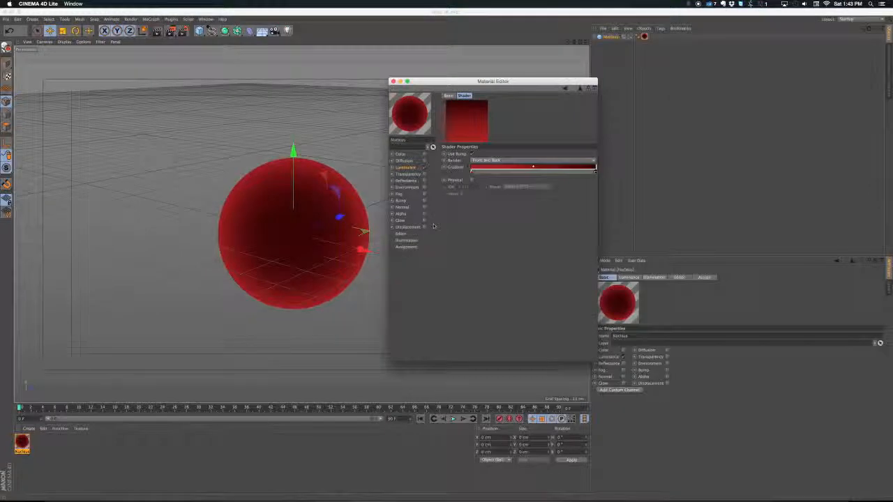
key(super+Tab)
key(super+Tab)
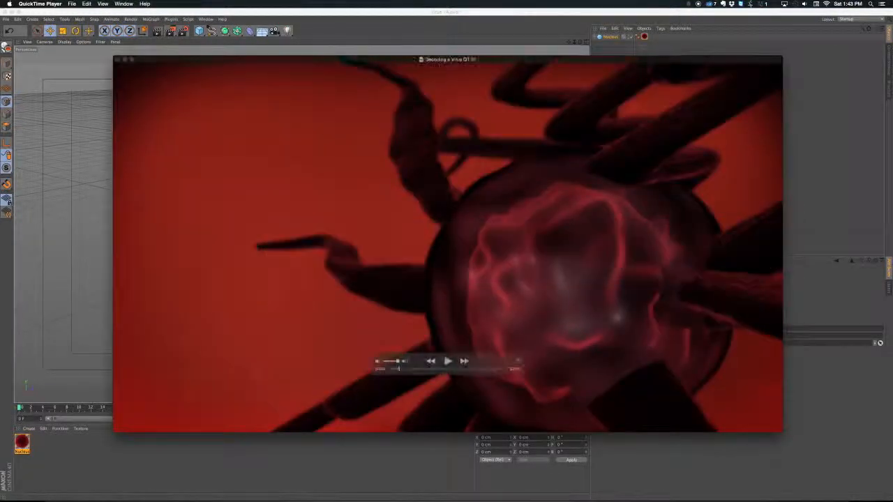
key(super+Tab)
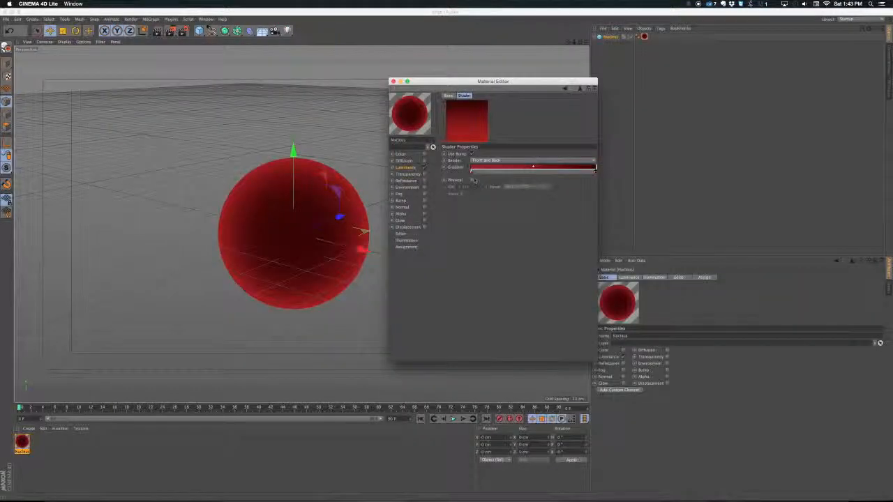
Step: Shift the bright red knot of the luminance Fresnel gradient to a pinkish crimson, and check the sphere in a Picture Viewer render
click(594, 167)
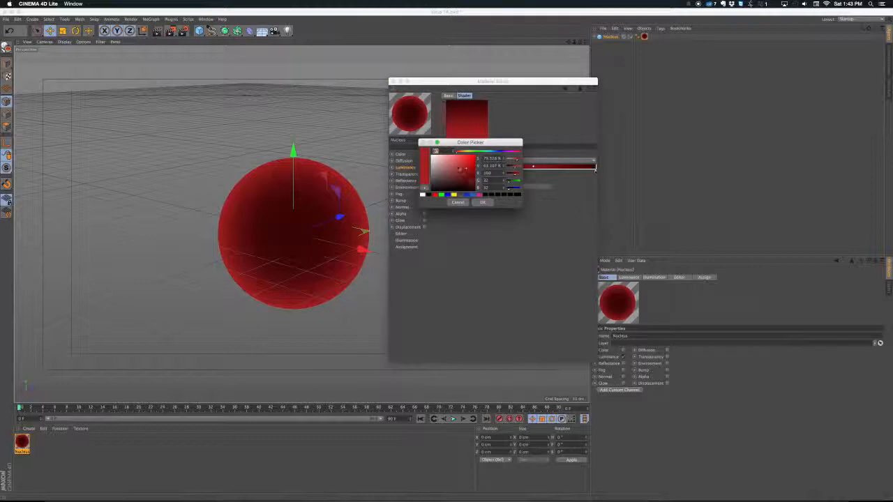
click(518, 152)
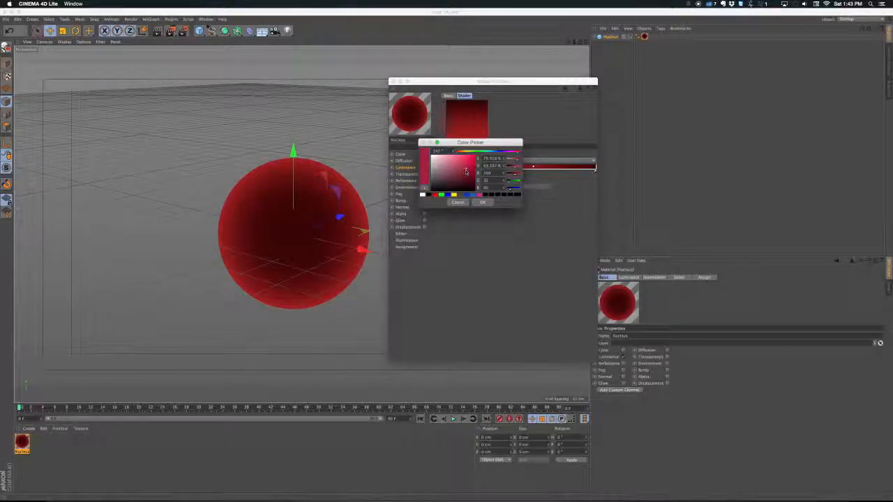
key(Return)
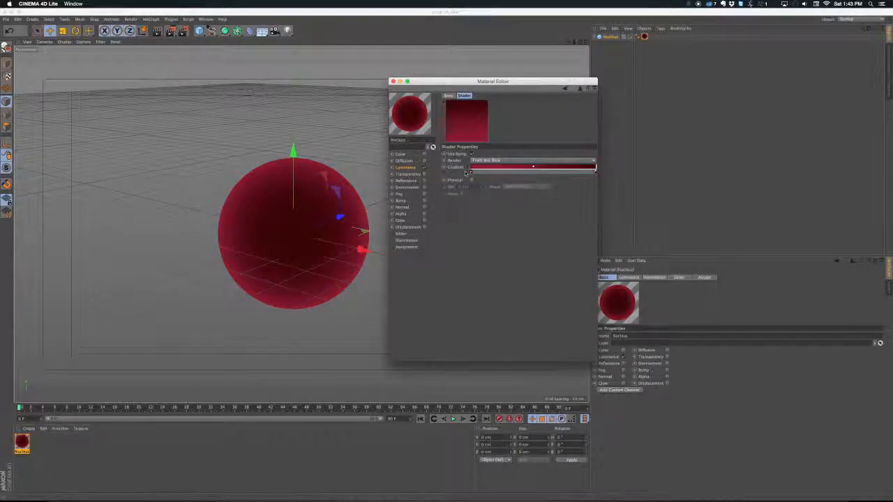
key(shift+r)
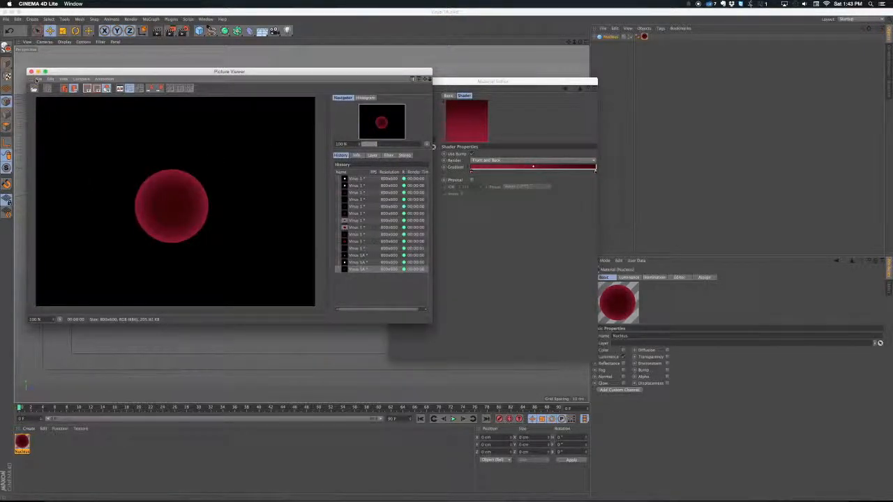
click(30, 72)
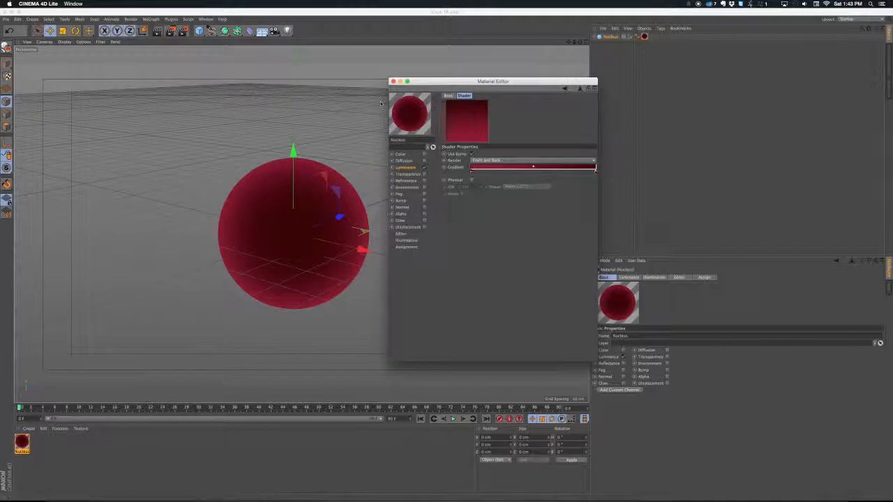
Step: Move the crimson knot slightly inward and the gradient's midpoint a little toward it, and open the Nucleus material's Transparency channel settings
drag(472, 173, 517, 173)
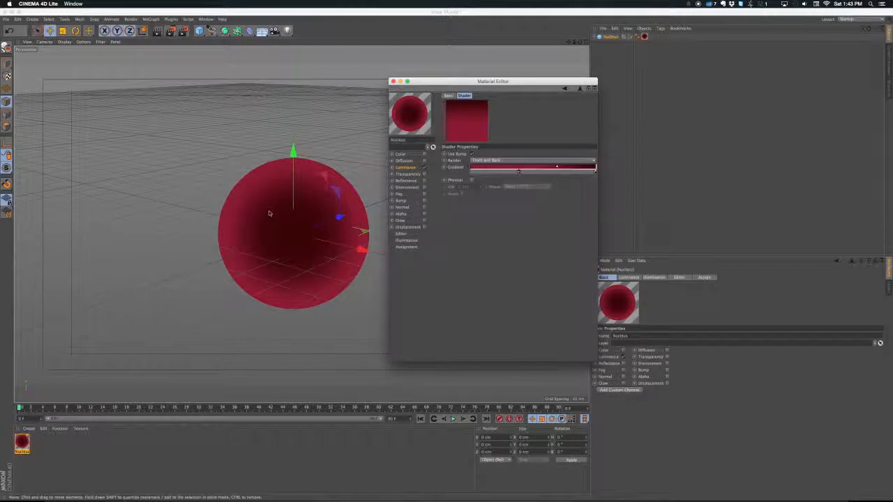
drag(518, 173, 483, 173)
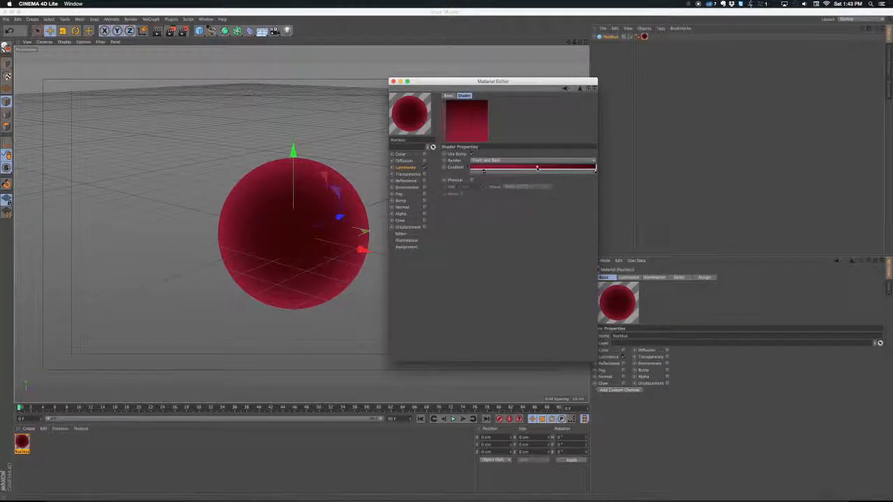
mouse_move(537, 169)
mouse_down()
mouse_move(497, 170)
mouse_move(528, 168)
mouse_up()
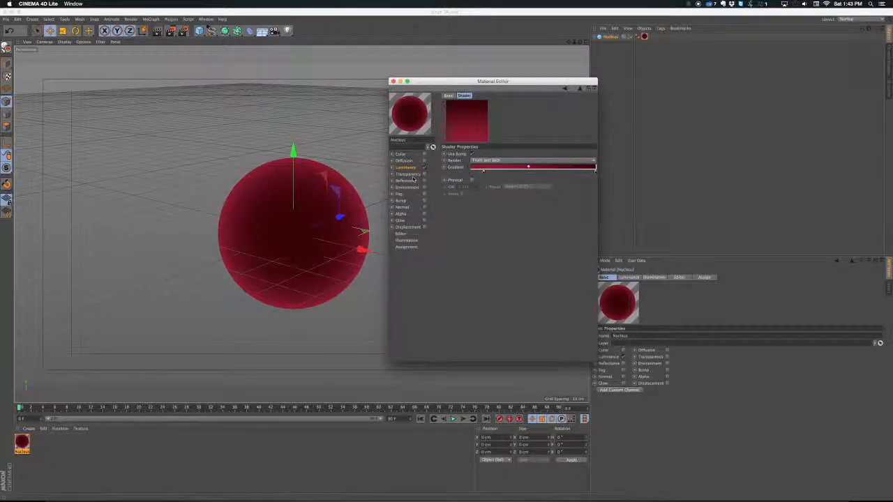
click(413, 179)
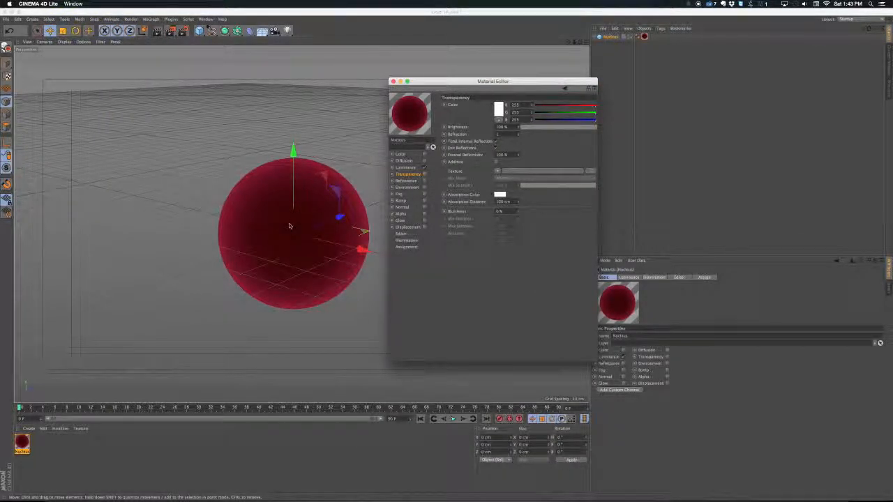
Step: Add a Floor object, lower it beneath the nucleus sphere, and apply a new material to it
click(265, 33)
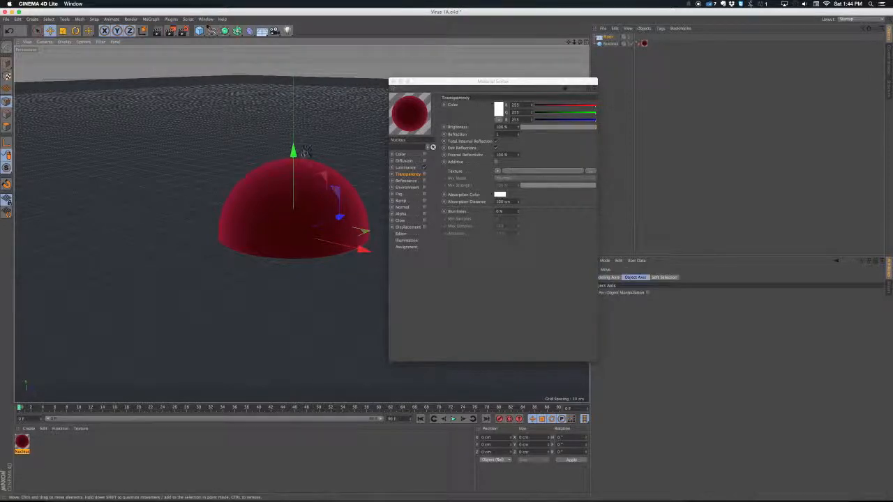
drag(293, 158, 294, 219)
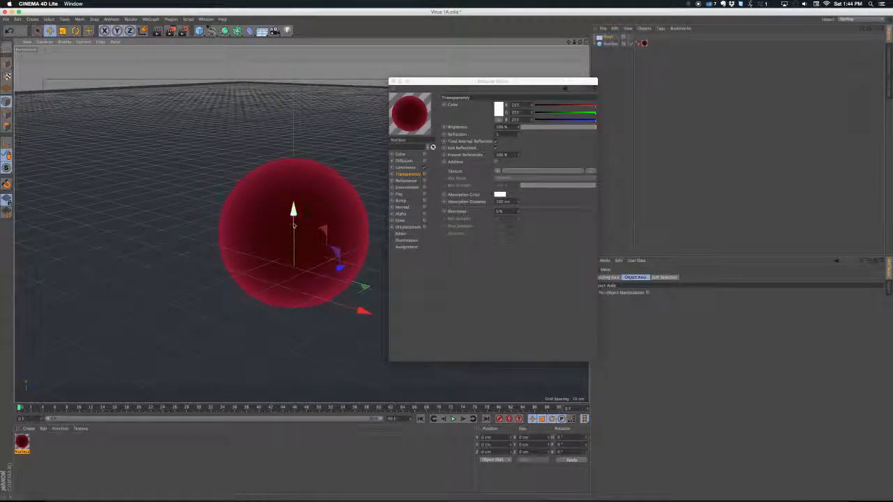
key(super+n)
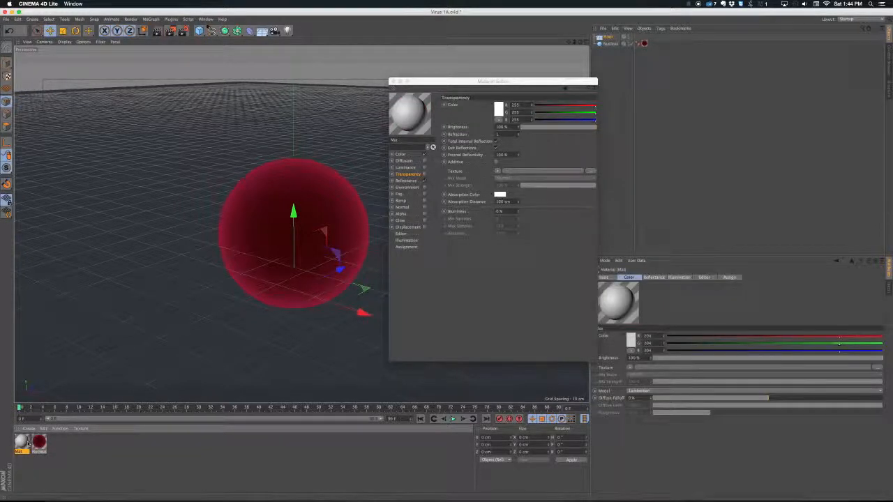
drag(21, 443, 92, 346)
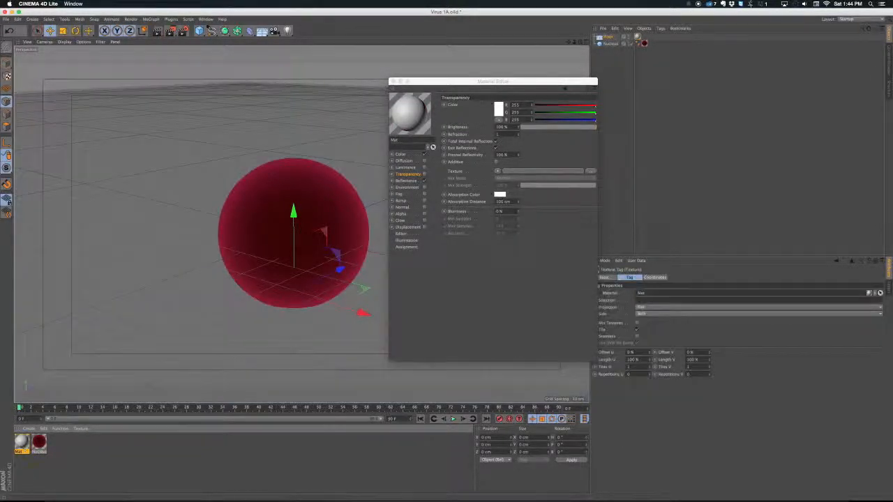
Step: Rename the new material Floor and load a Checkerboard shader as its color texture
double_click(396, 141)
text(F)
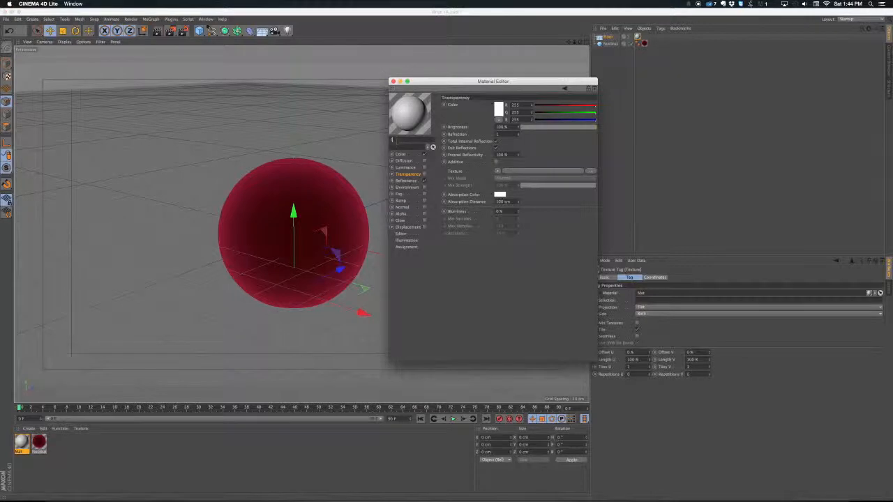
text(loor)
key(Return)
click(399, 154)
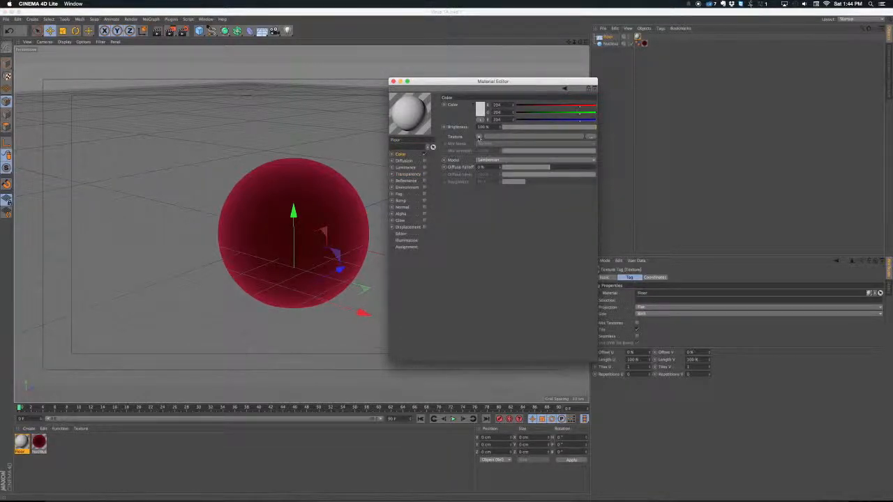
click(478, 136)
click(536, 280)
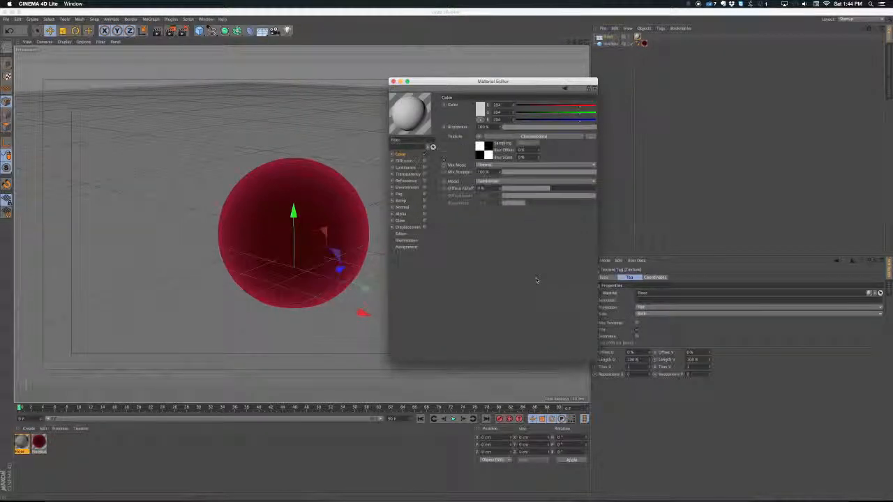
click(480, 149)
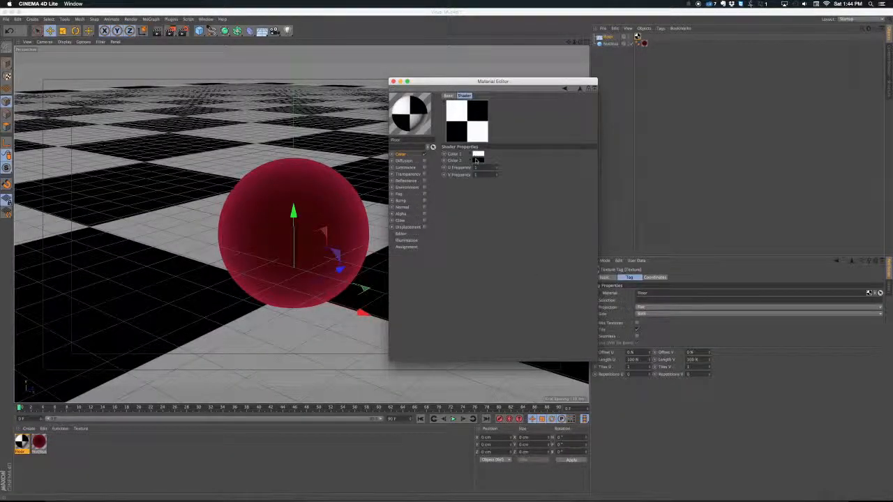
Step: Set the checkerboard's Color 2 to medium gray and its U and V frequencies to 100
click(476, 160)
drag(431, 139, 449, 168)
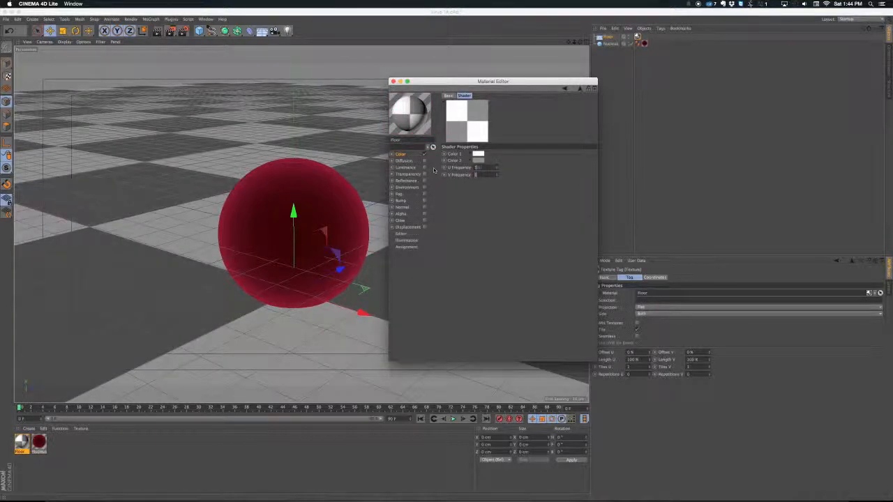
text(100)
key(Tab)
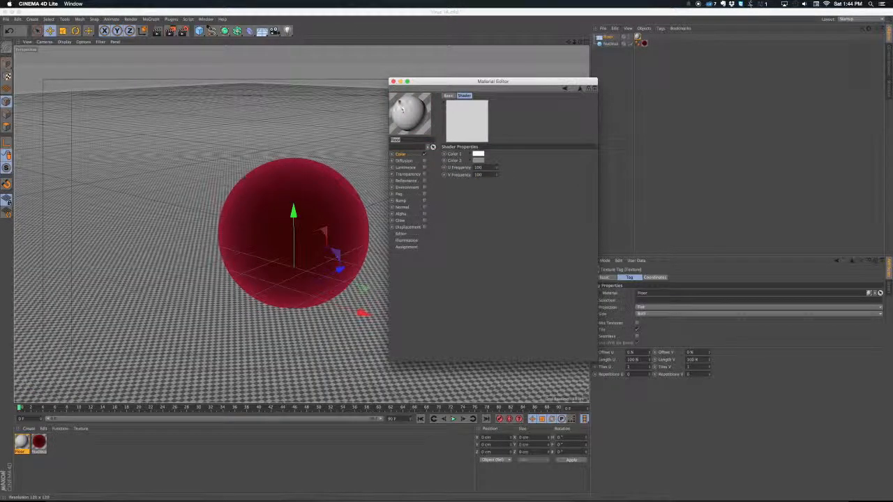
Step: Close the material editor and test-render the sphere over the checkered floor in the Picture Viewer
click(393, 81)
alt+drag(358, 207, 365, 232)
key(shift+r)
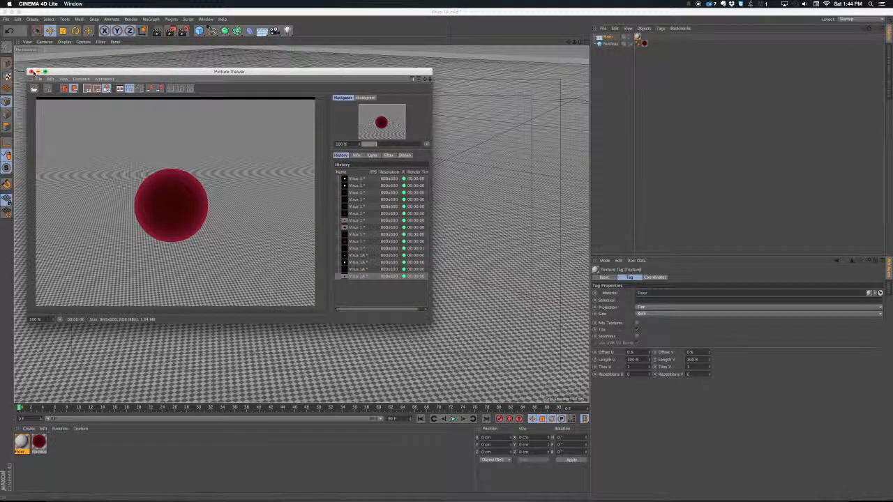
click(29, 71)
Step: Enable the Nucleus material's Transparency channel and load a Fresnel shader as its texture
double_click(38, 441)
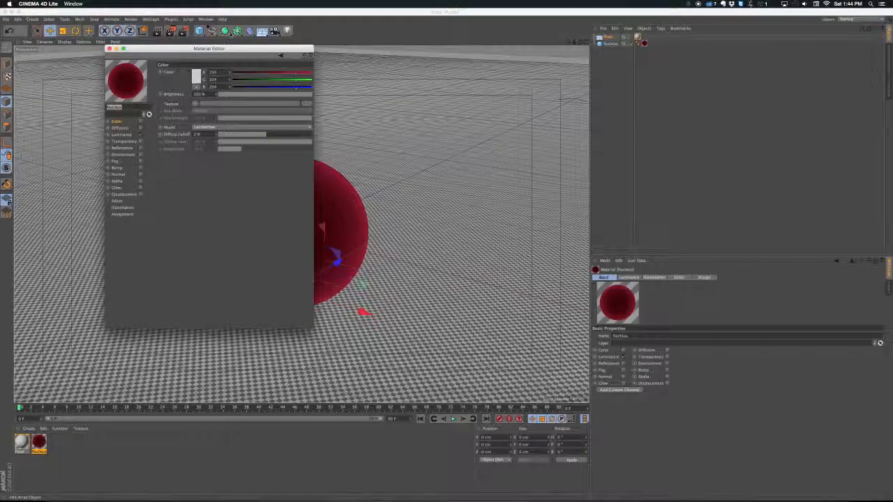
drag(221, 50, 562, 88)
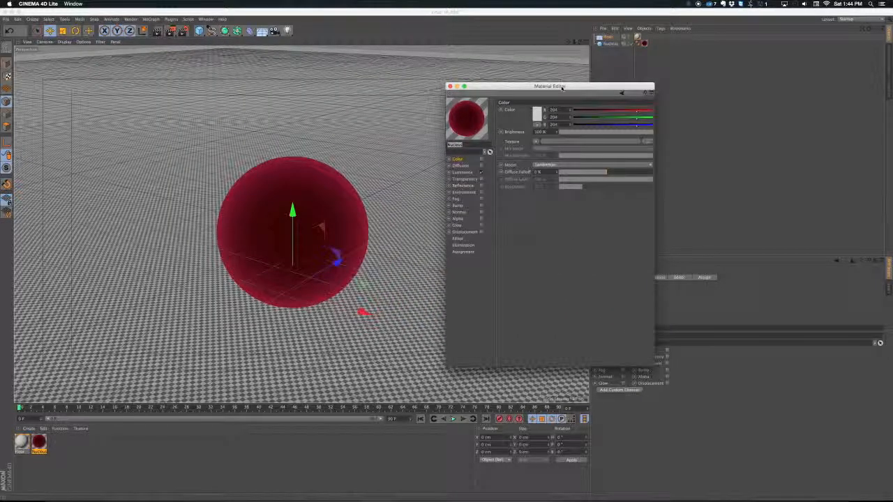
click(474, 180)
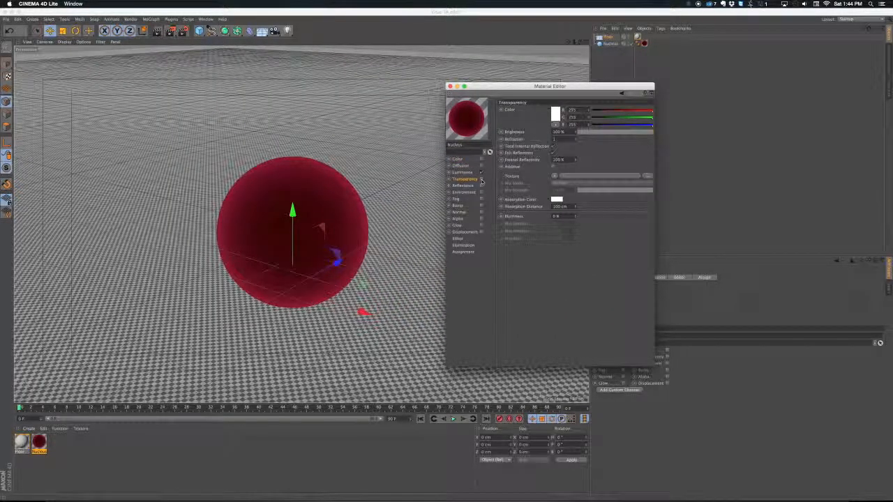
click(481, 180)
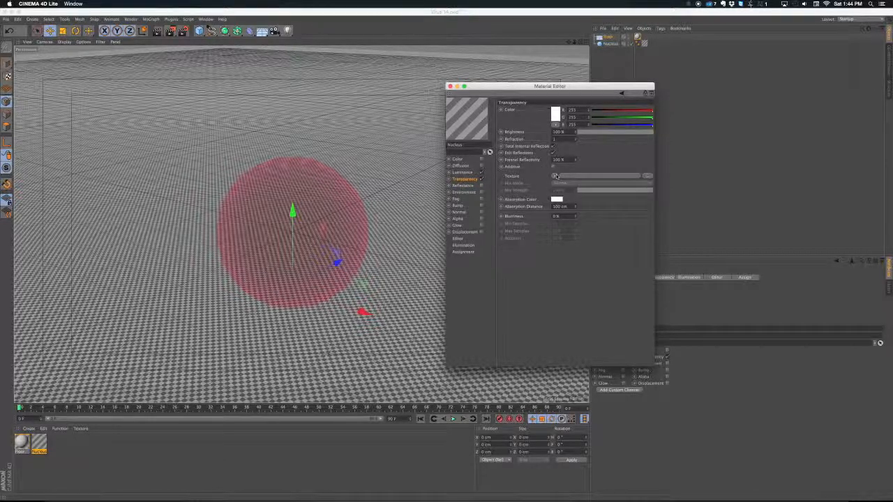
click(553, 177)
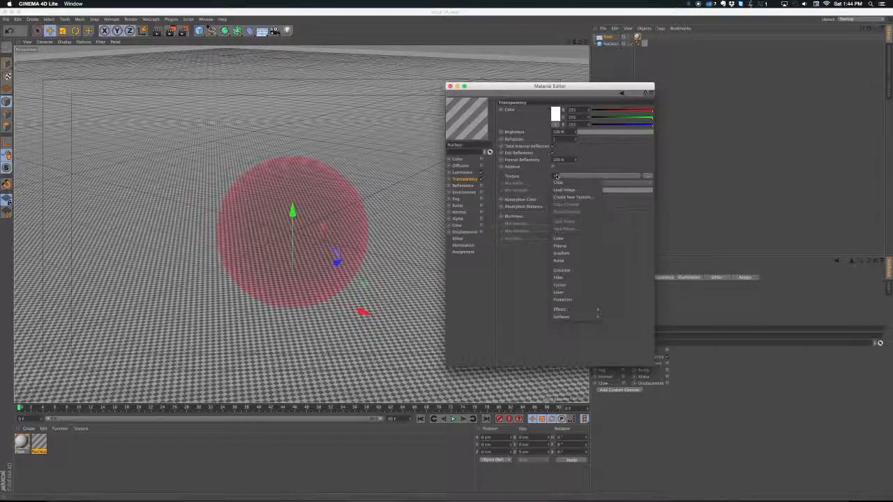
click(558, 245)
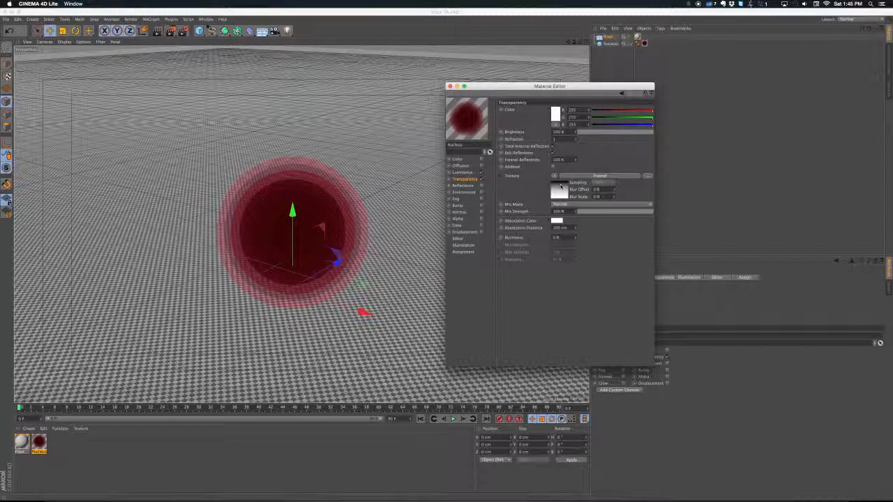
Step: Invert the knots of the transparency Fresnel gradient, and check the see-through sphere in a Picture Viewer render
click(560, 188)
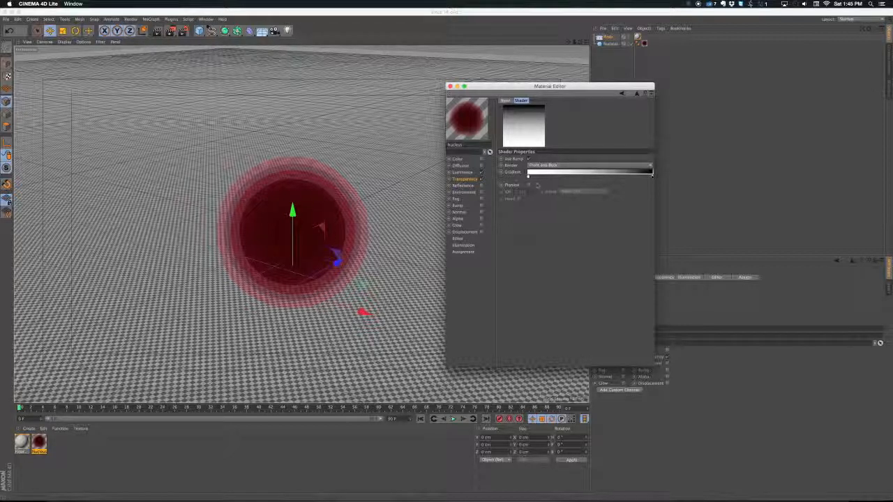
right_click(529, 175)
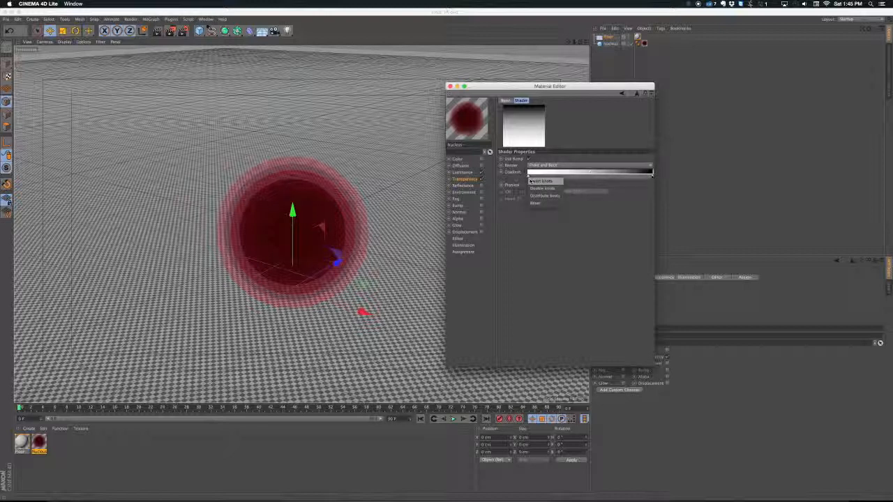
click(531, 181)
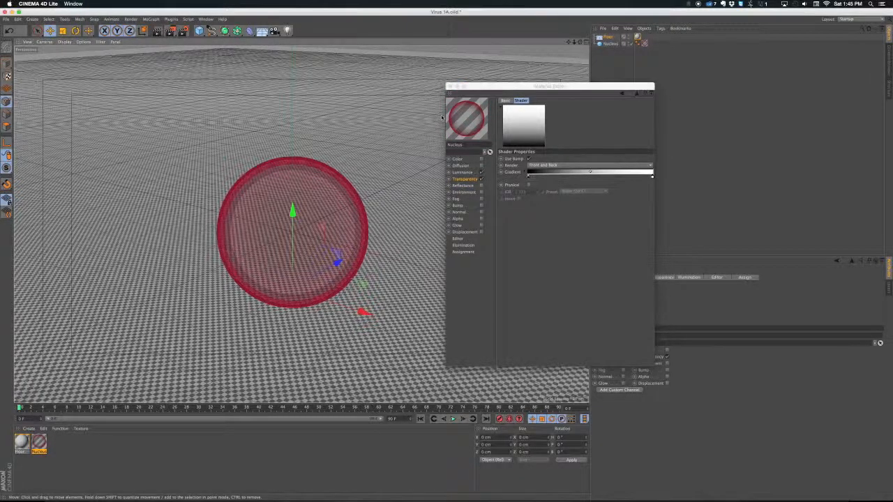
key(shift+r)
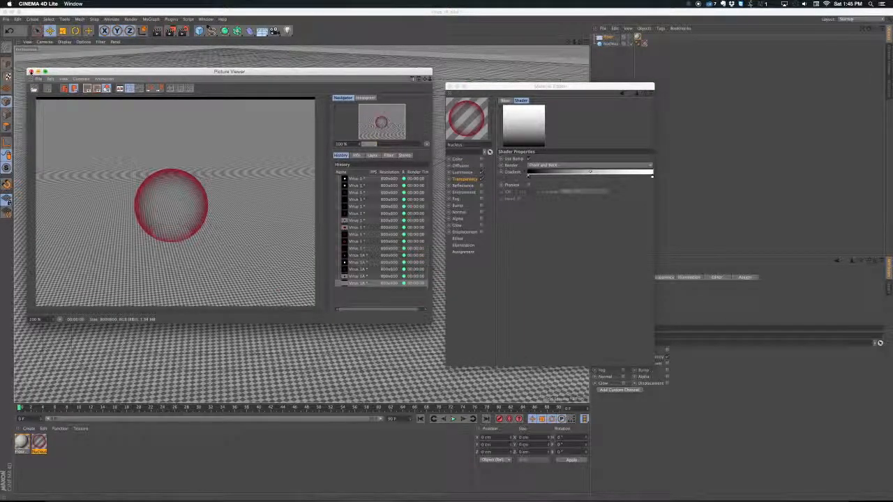
click(30, 71)
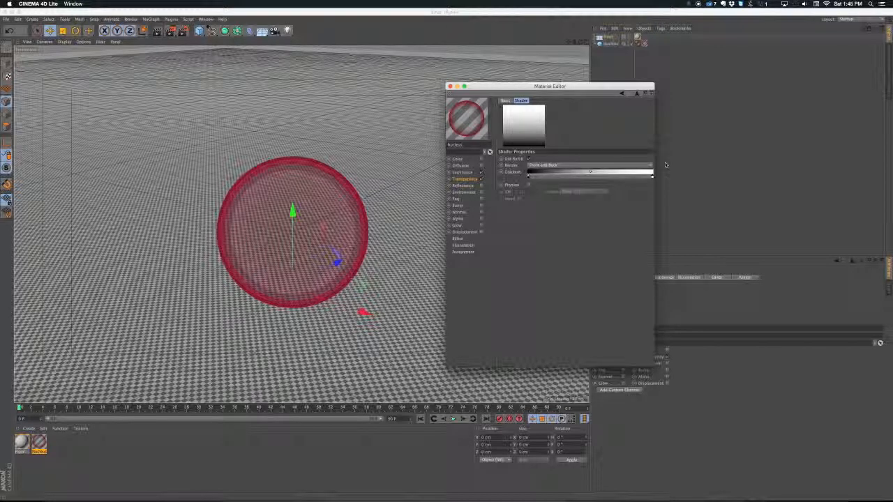
Step: Darken the white knot of the transparency Fresnel gradient to about 25% brightness, and check the sphere in a Picture Viewer render
double_click(589, 172)
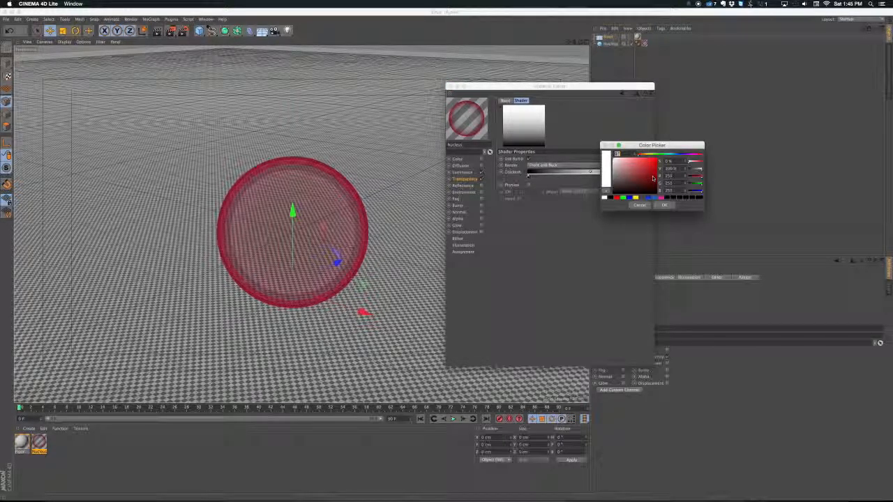
drag(615, 184, 610, 186)
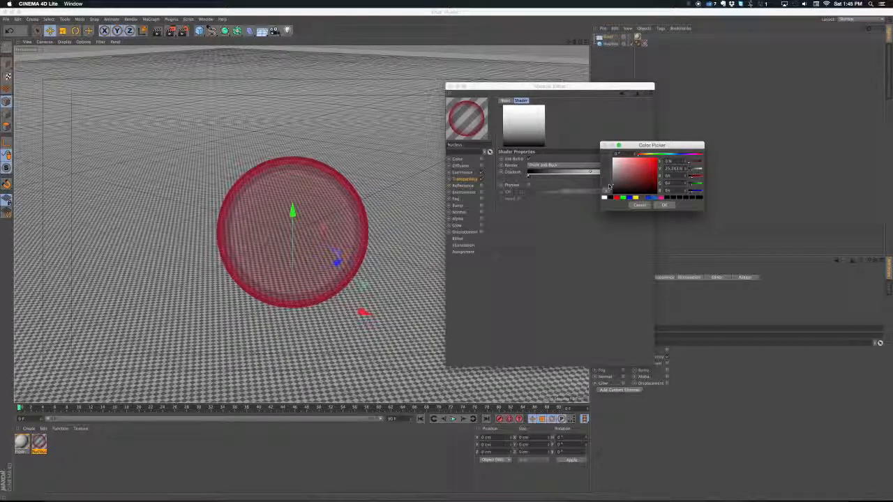
key(Return)
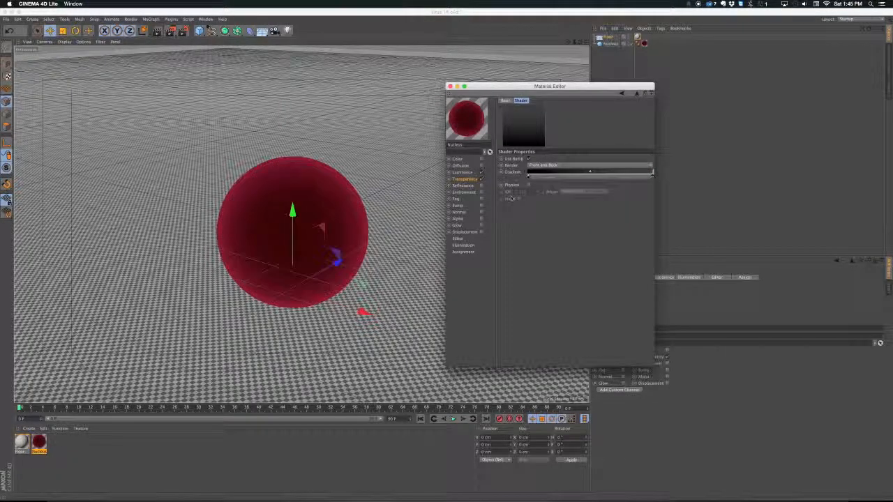
key(shift+r)
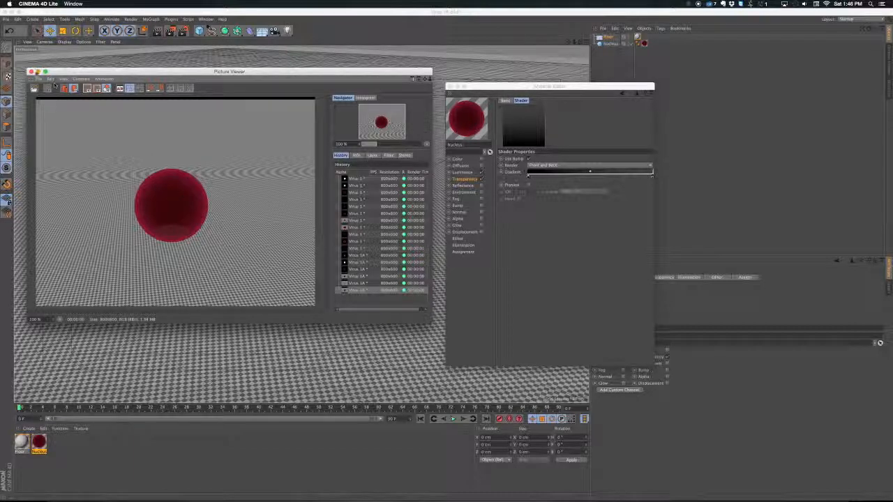
click(30, 71)
Step: Turn on the Interactive Render Region and enlarge it to frame the whole nucleus sphere, clear of the material editor
scroll(281, 249, up, 5)
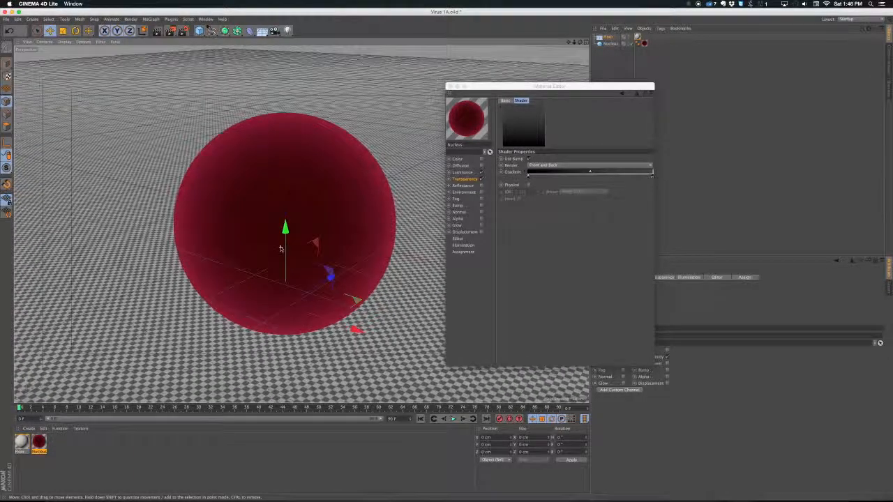
drag(183, 31, 183, 95)
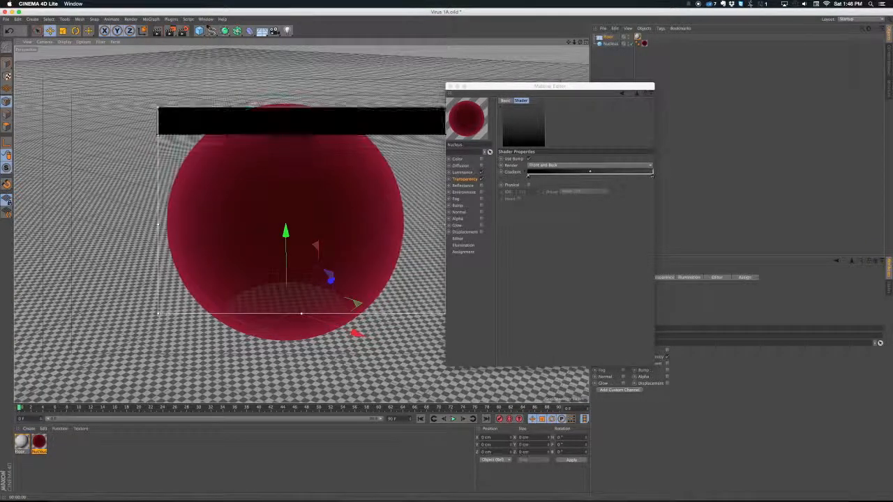
drag(158, 314, 119, 377)
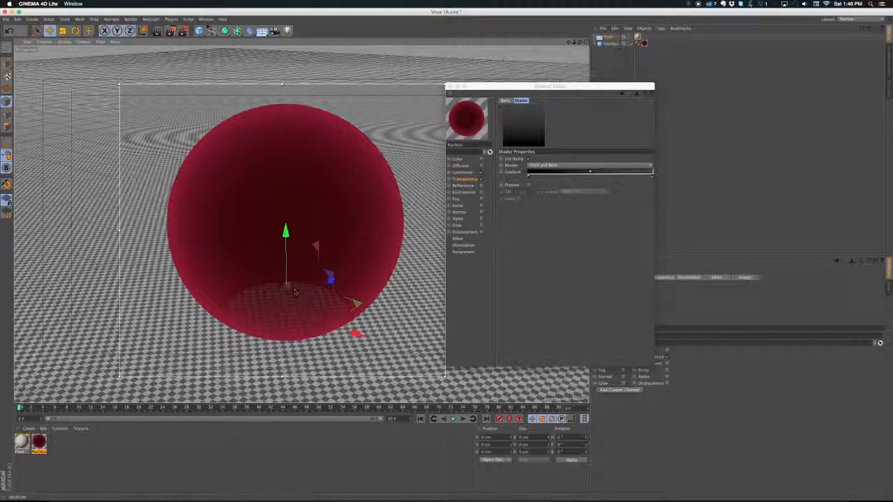
drag(480, 86, 567, 93)
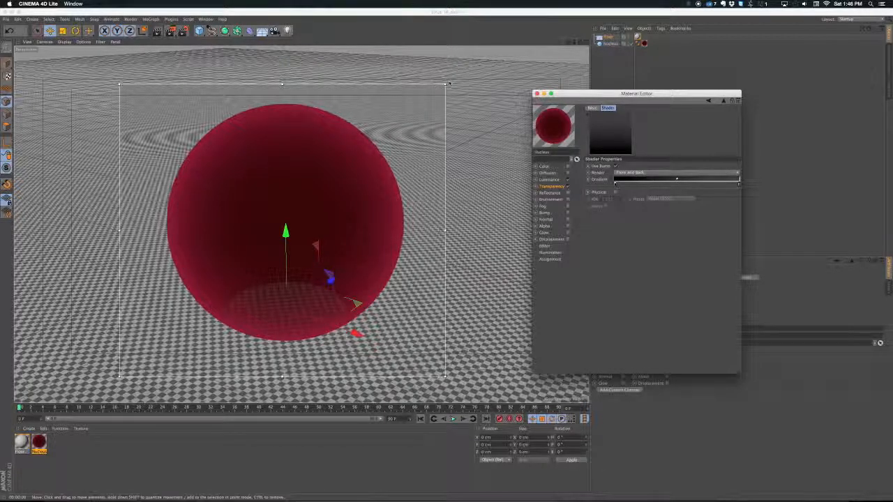
Step: Consult the virus reference video, and enable the Nucleus material's Displacement channel with a Noise shader as its texture
key(super+Tab)
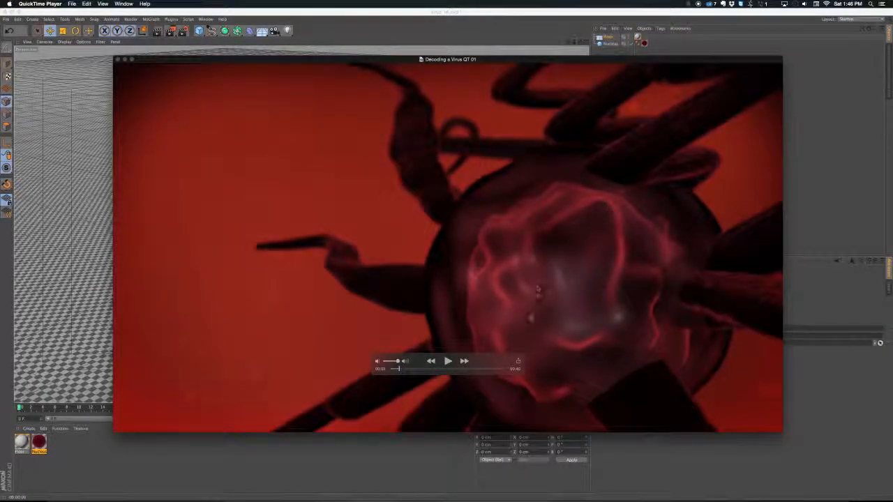
key(super+Tab)
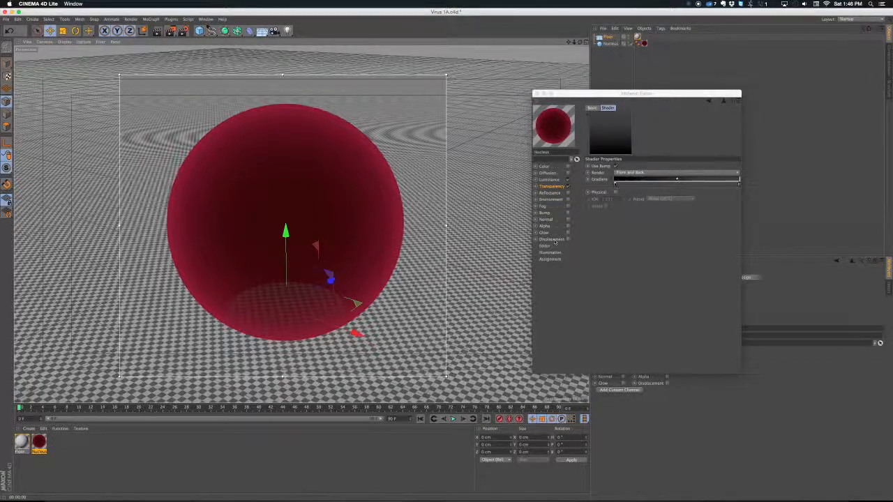
click(568, 240)
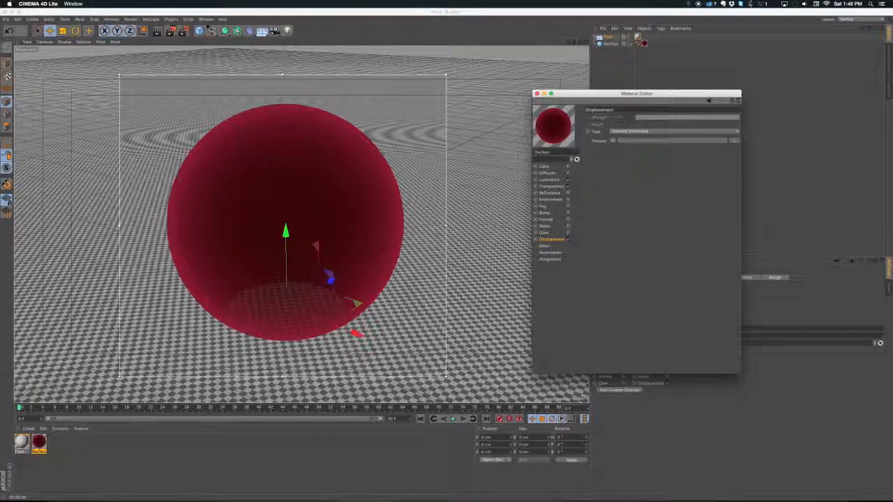
click(614, 142)
key(super+Tab)
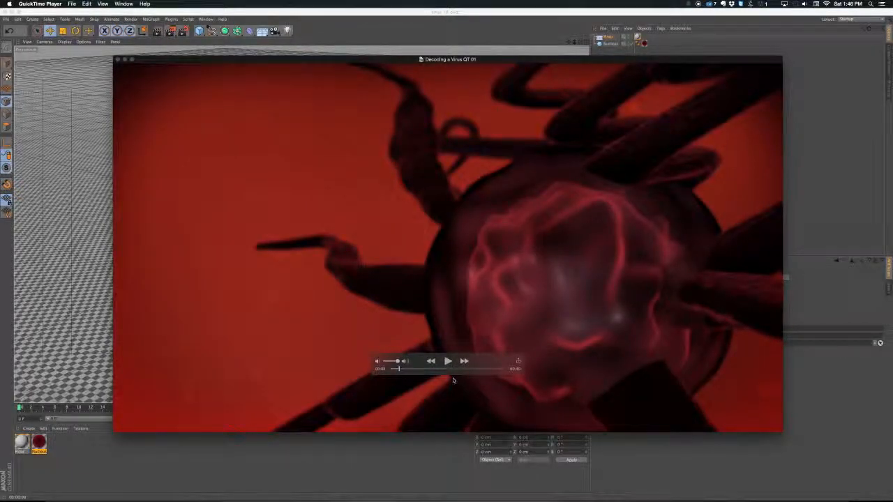
click(420, 371)
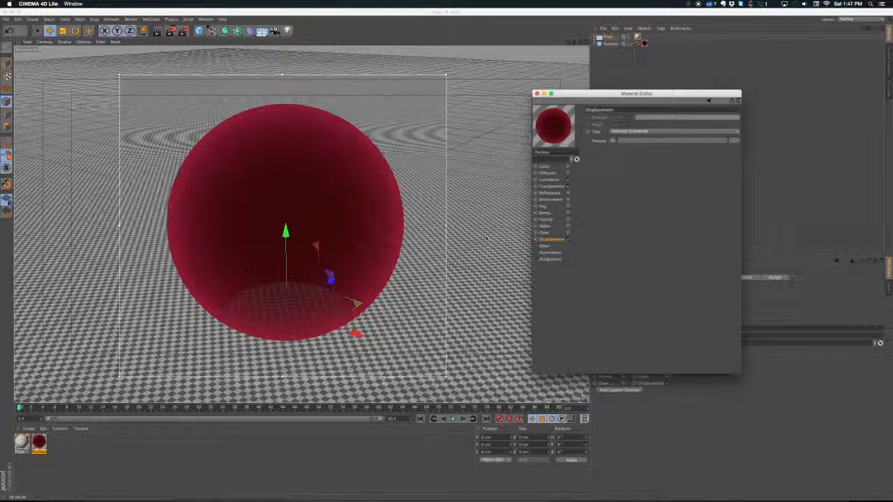
click(613, 141)
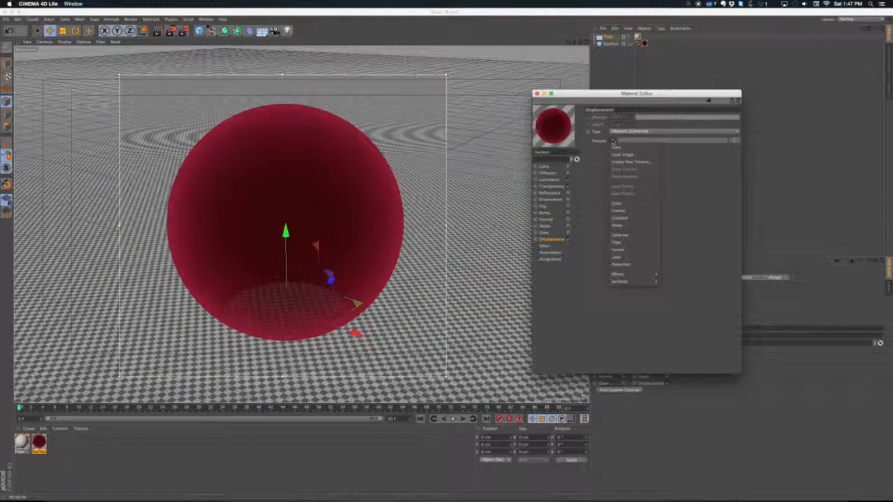
click(612, 227)
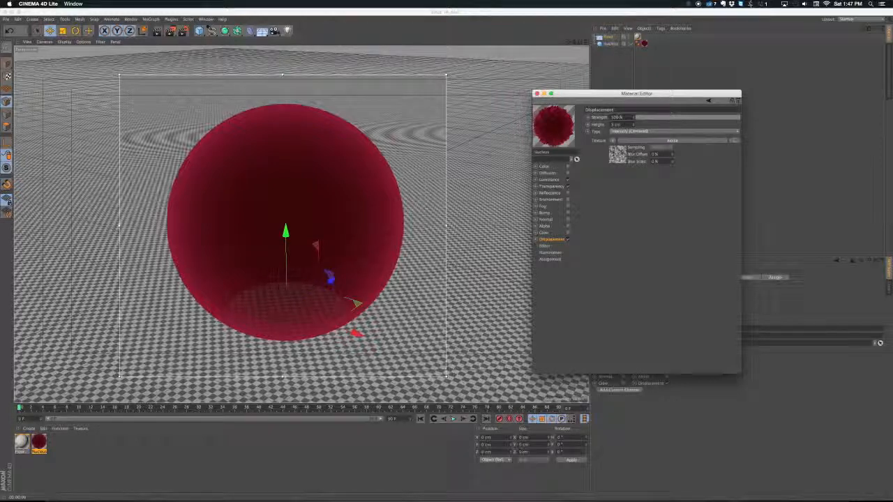
Step: Set the displacement to 100% strength, 2 cm height and type Intensity (Centered), comparing the material preview with the channel off and on
text(100)
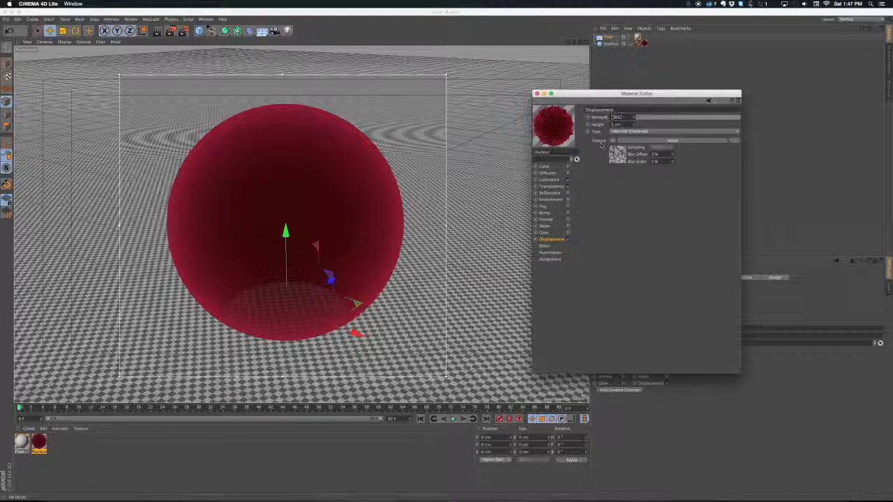
key(Return)
click(645, 130)
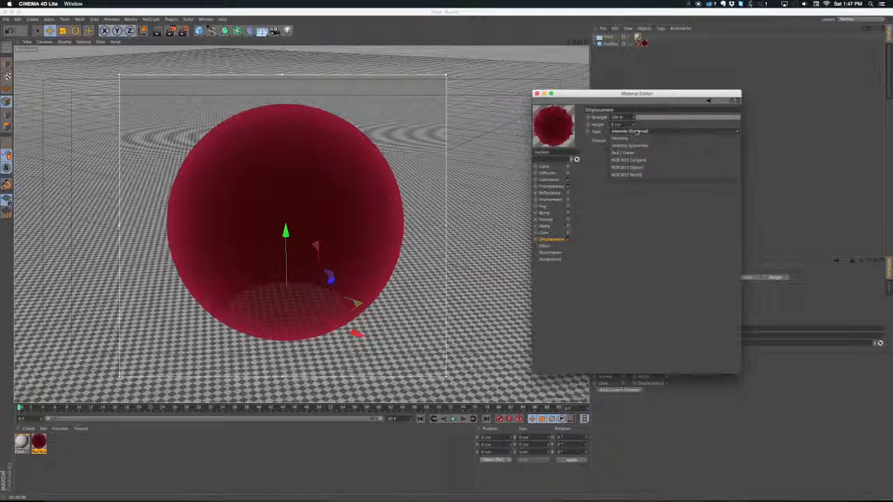
click(629, 146)
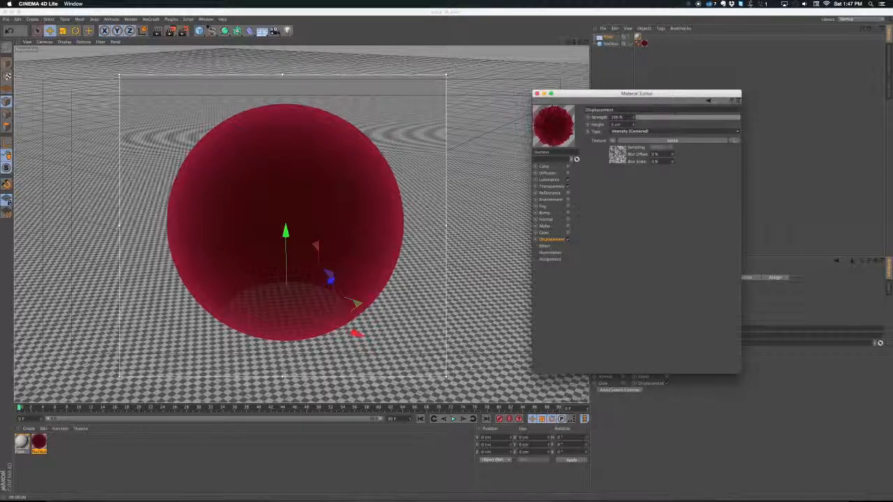
click(633, 125)
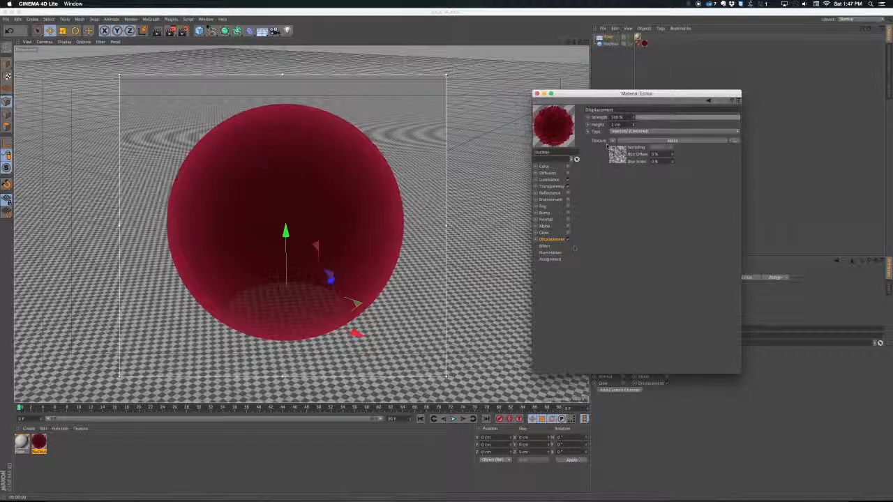
click(568, 241)
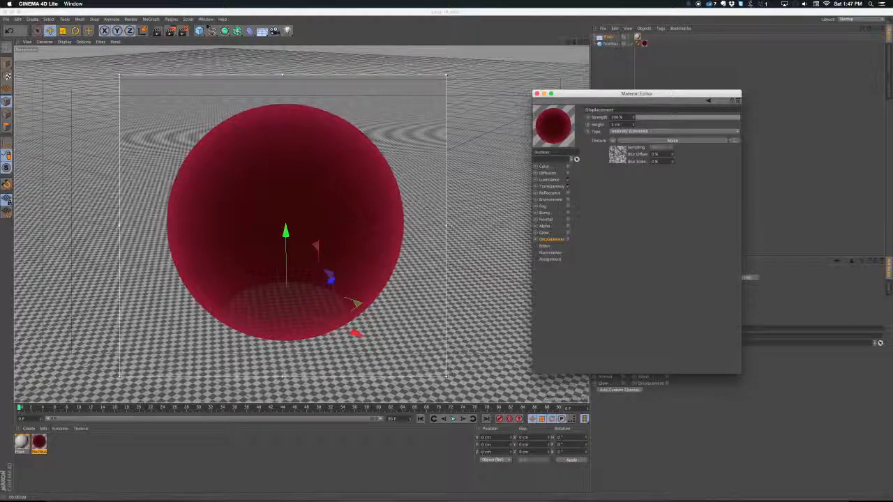
click(569, 241)
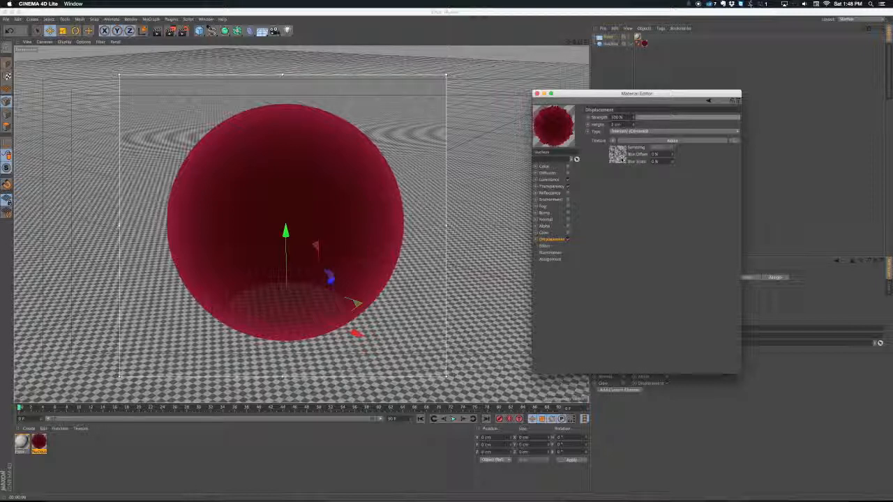
Step: Set the Global Scale of the displacement's Noise shader to 20%, and move the material editor clear of the sphere
click(617, 154)
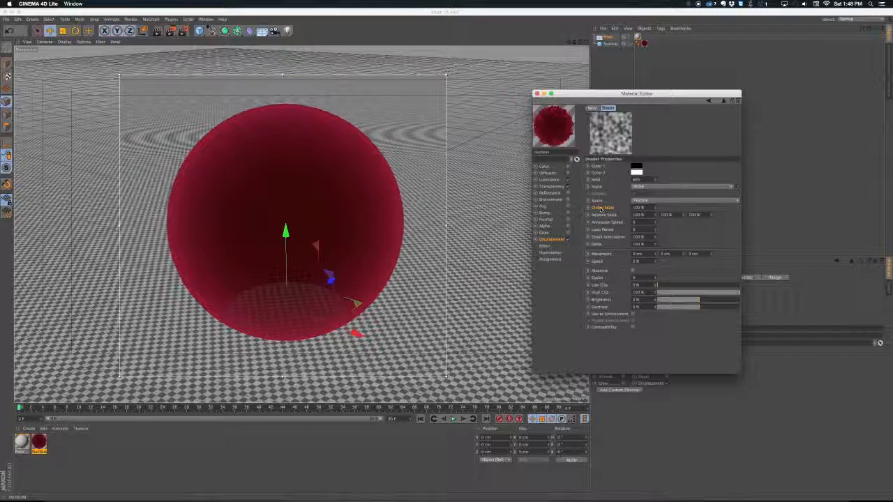
double_click(637, 207)
text(20)
key(Return)
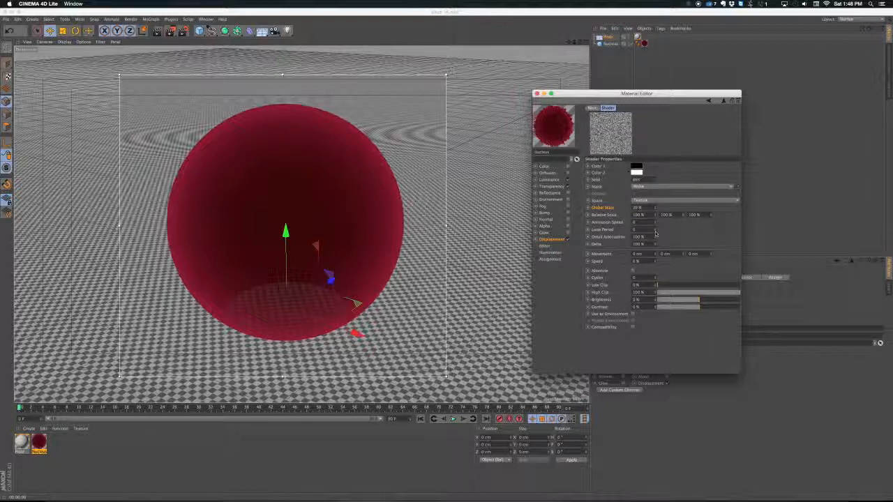
drag(597, 94, 565, 124)
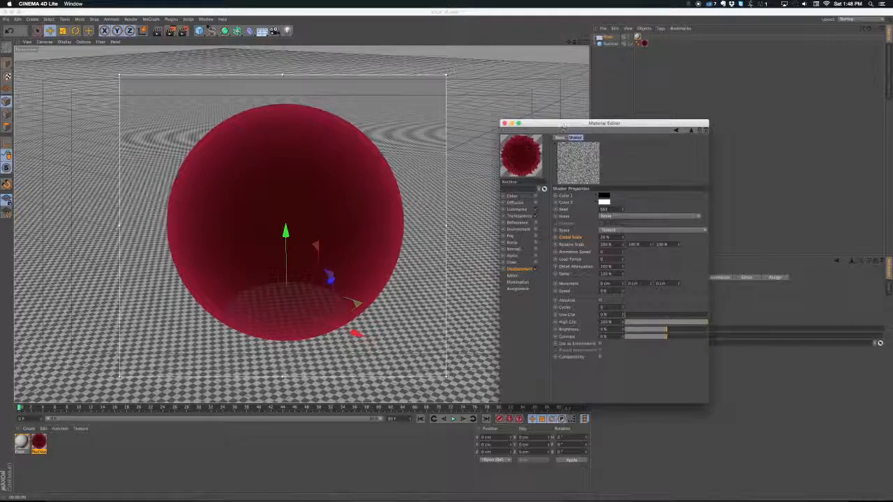
drag(642, 124, 642, 113)
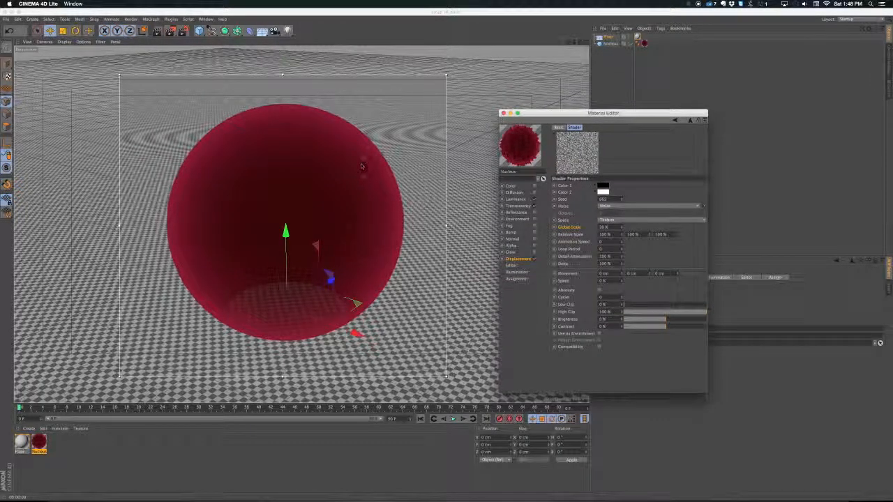
Step: Convert the Nucleus sphere to an editable polygon object, and uncover the render region to check the displaced surface
click(609, 44)
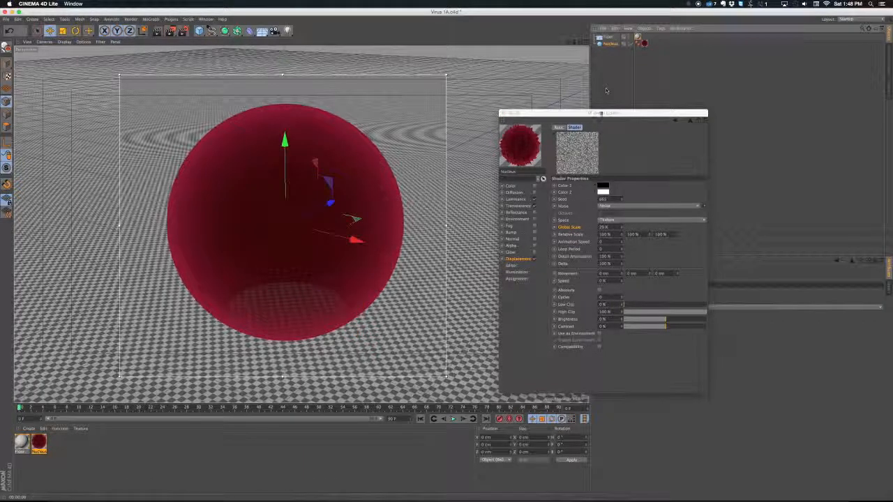
drag(601, 113, 422, 109)
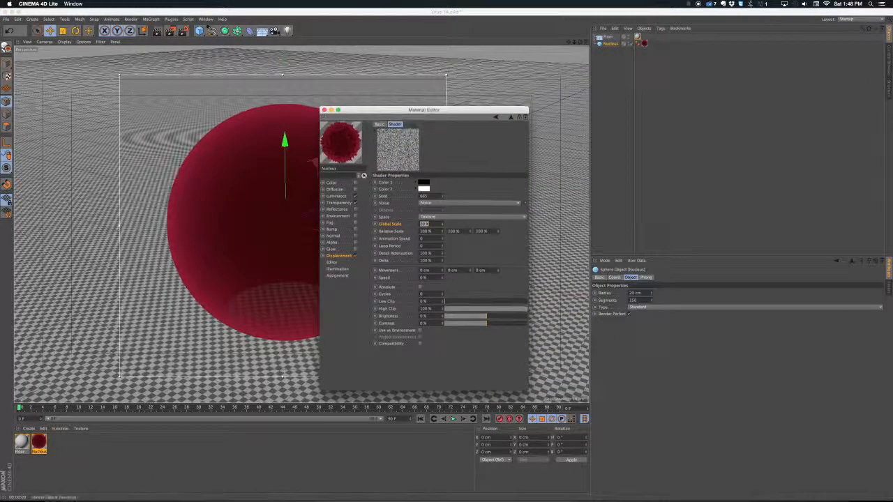
click(606, 44)
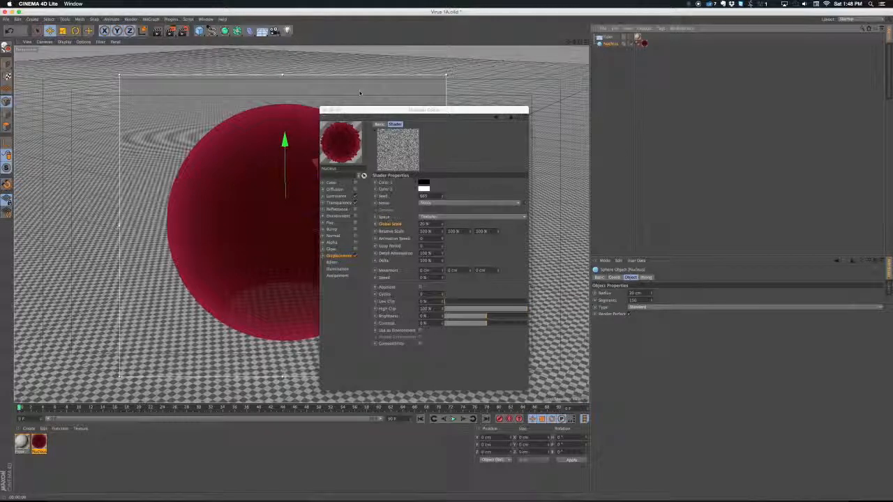
click(5, 47)
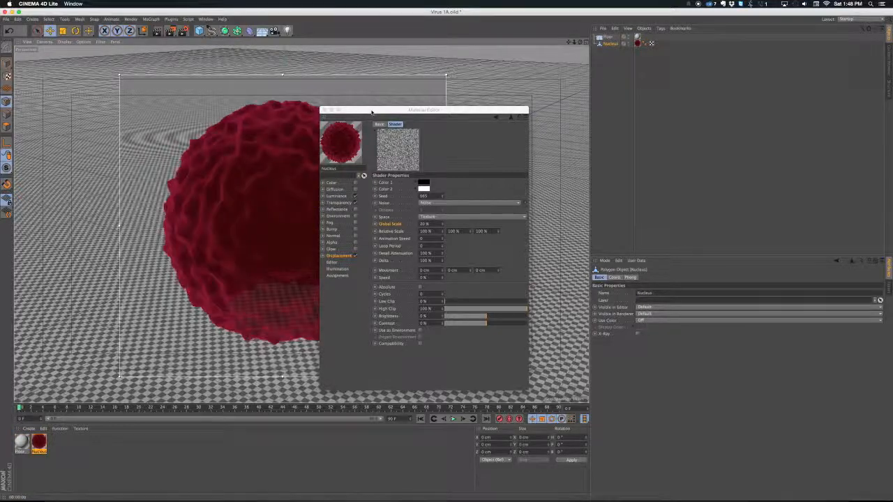
drag(372, 112, 553, 124)
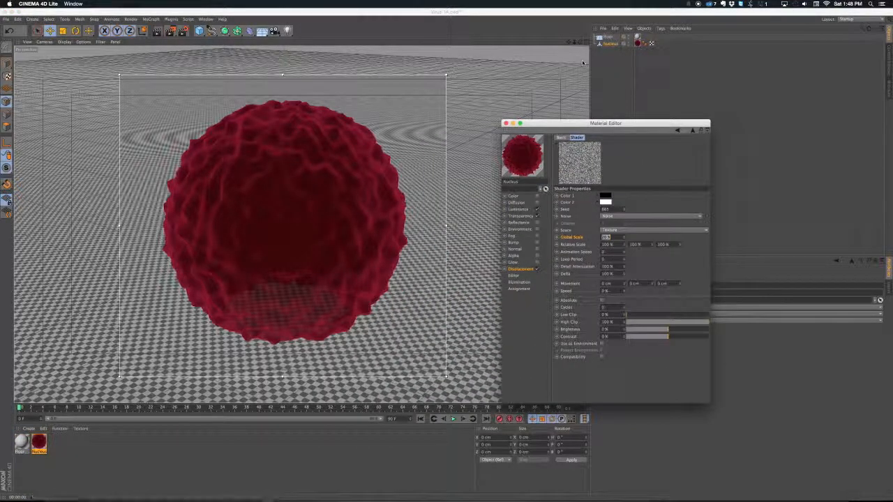
Step: Disable the Nucleus material's Displacement channel and turn off the Interactive Render Region
click(536, 269)
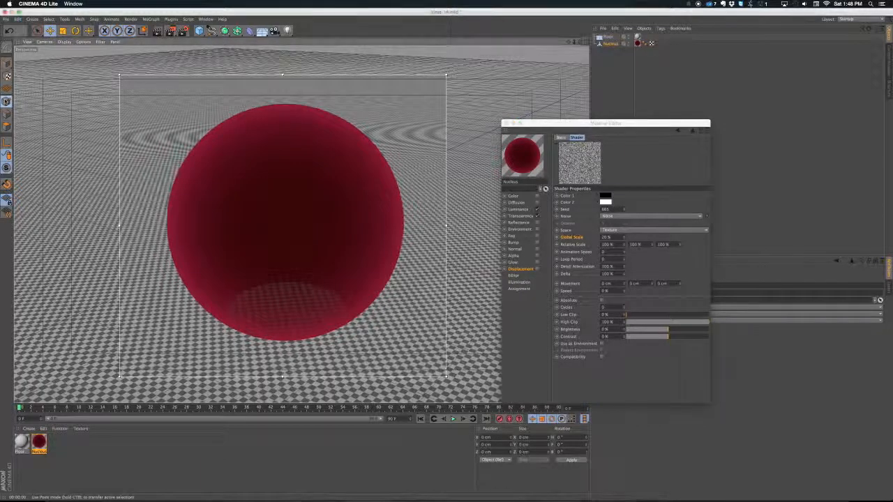
click(170, 31)
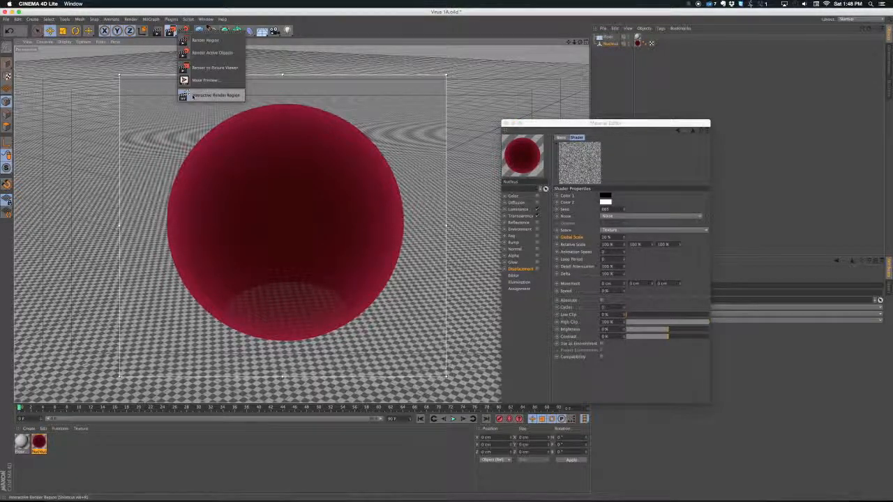
click(193, 95)
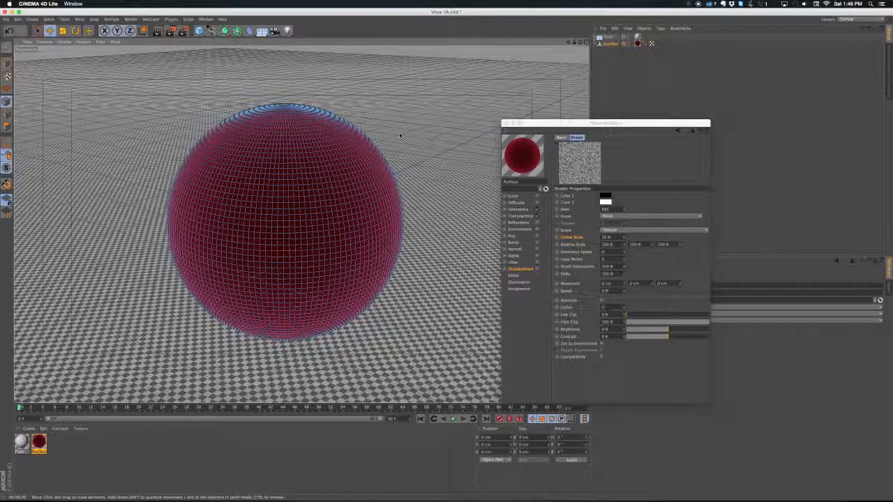
Step: Switch to Model mode and show the main Displacement settings of the Nucleus material
click(7, 63)
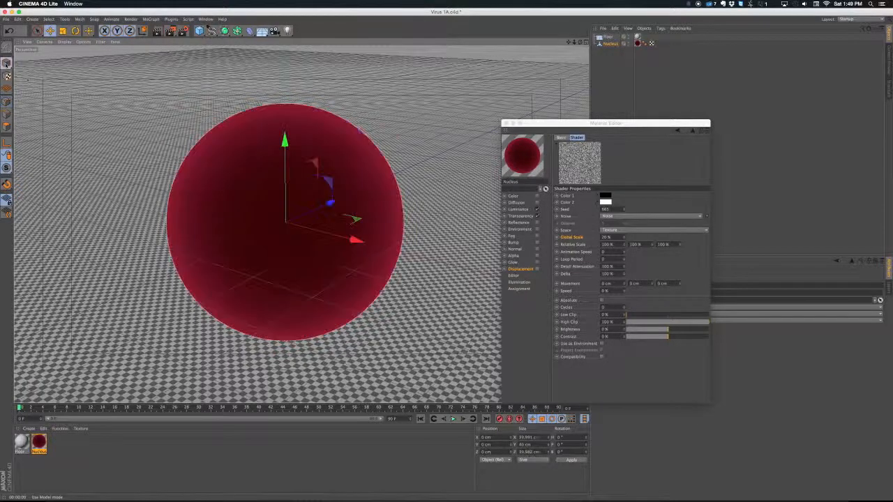
click(519, 269)
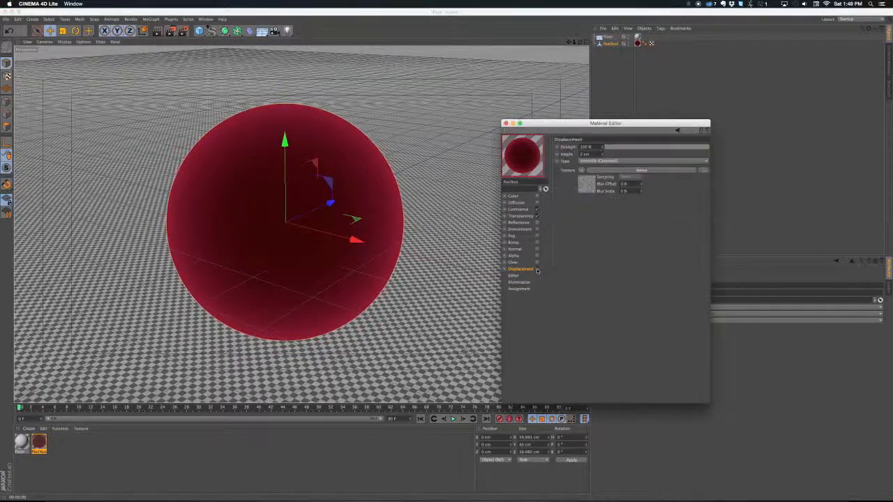
Step: Re-enable the Nucleus material's Displacement channel, show its Noise shader properties, and turn on the Interactive Render Region
click(587, 184)
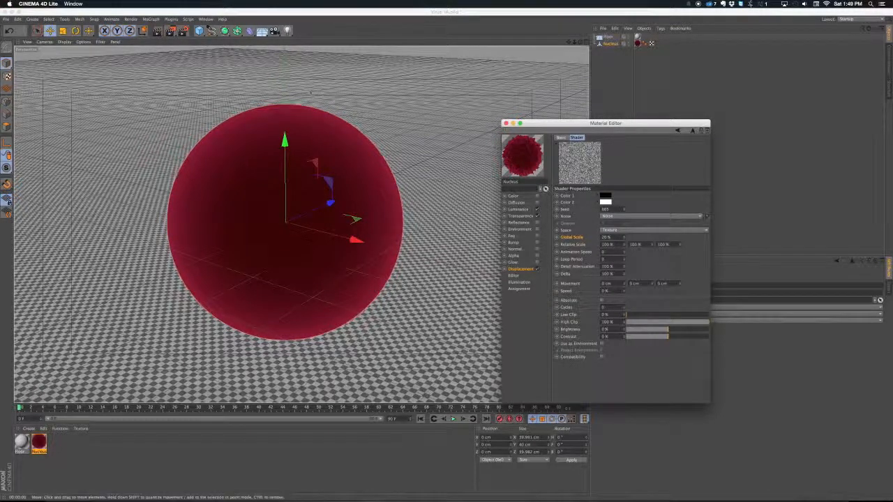
click(171, 31)
click(212, 94)
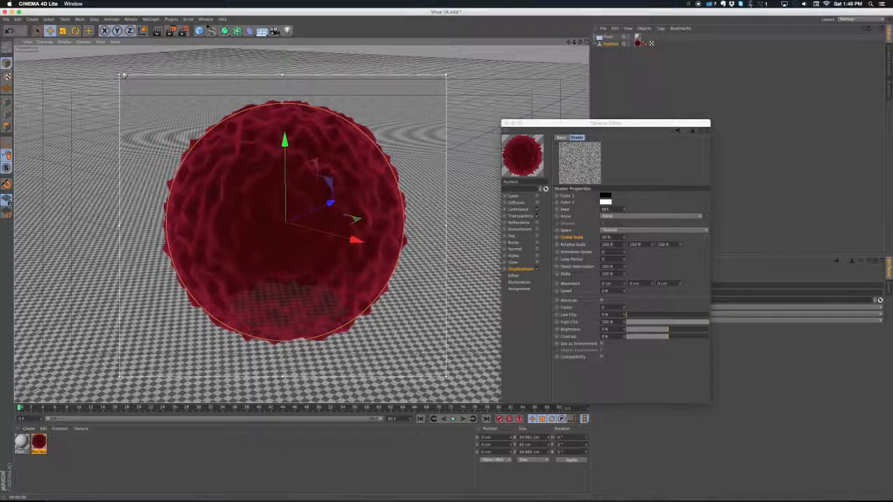
Step: Shrink the render region over part of the sphere, and test-render the scene in the Picture Viewer and the viewport
drag(123, 76, 275, 206)
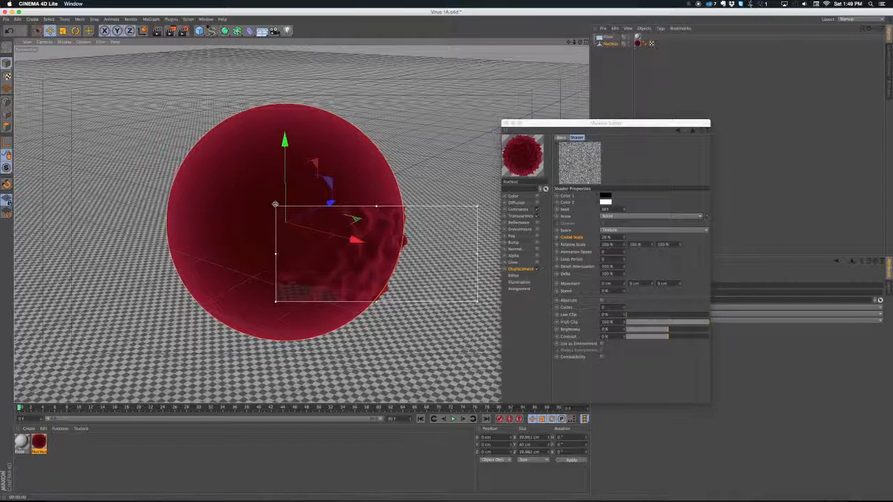
key(shift+r)
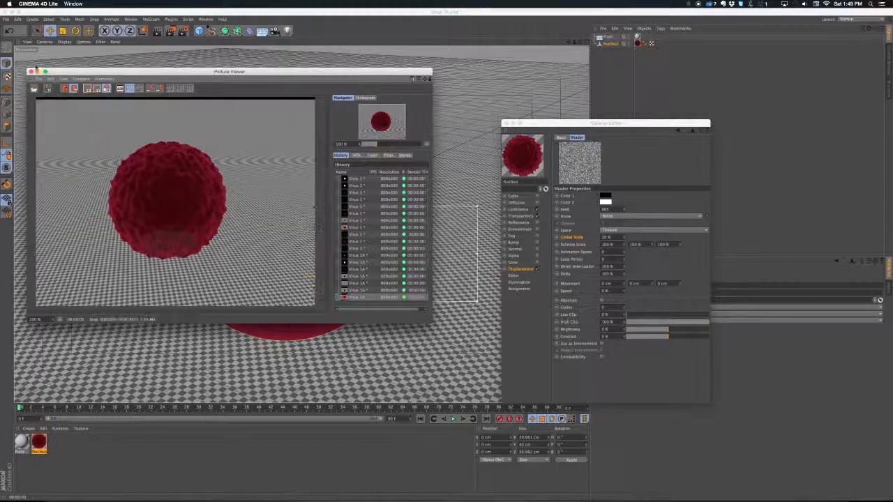
click(31, 71)
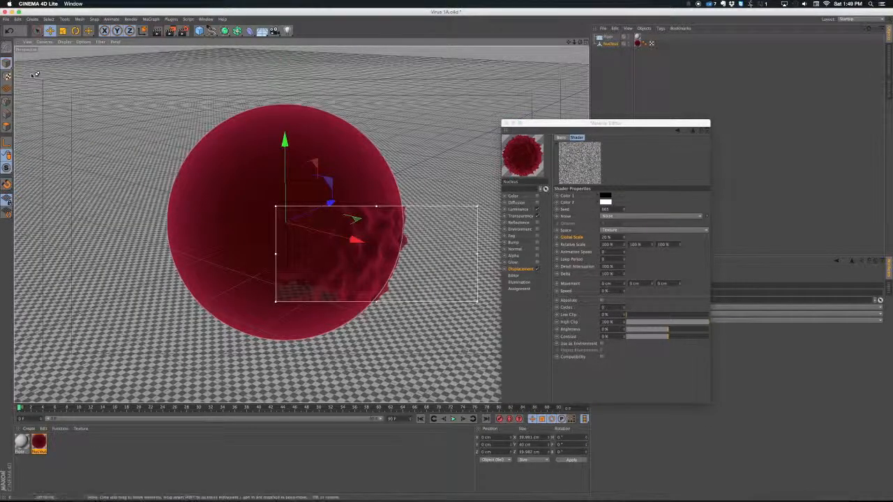
key(ctrl+r)
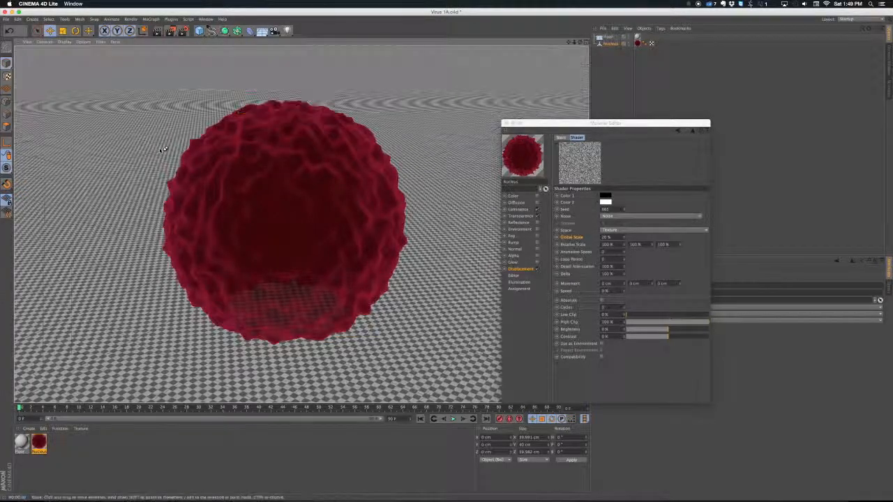
Step: Clear the viewport render and resize the interactive render region so it encloses the whole sphere
click(159, 148)
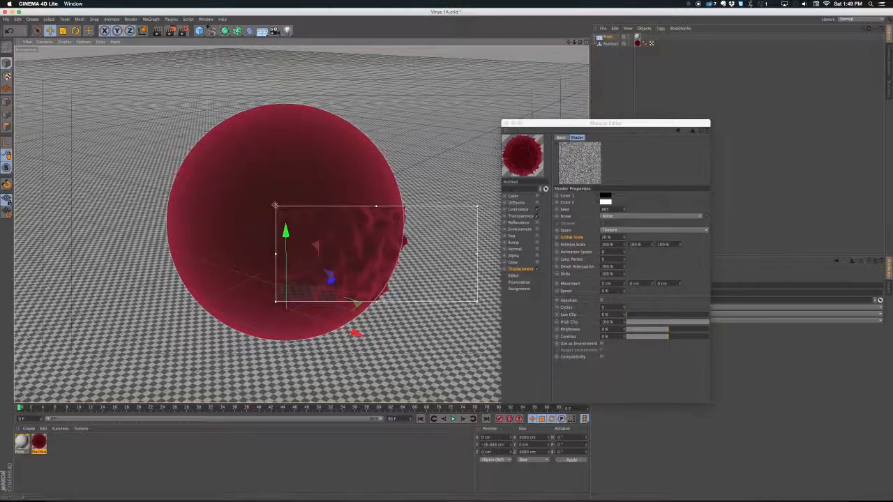
drag(275, 206, 117, 77)
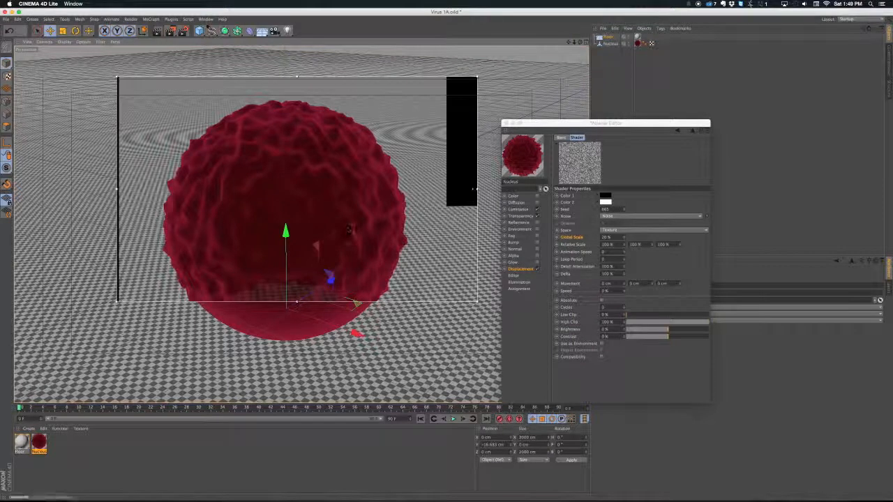
drag(477, 302, 450, 363)
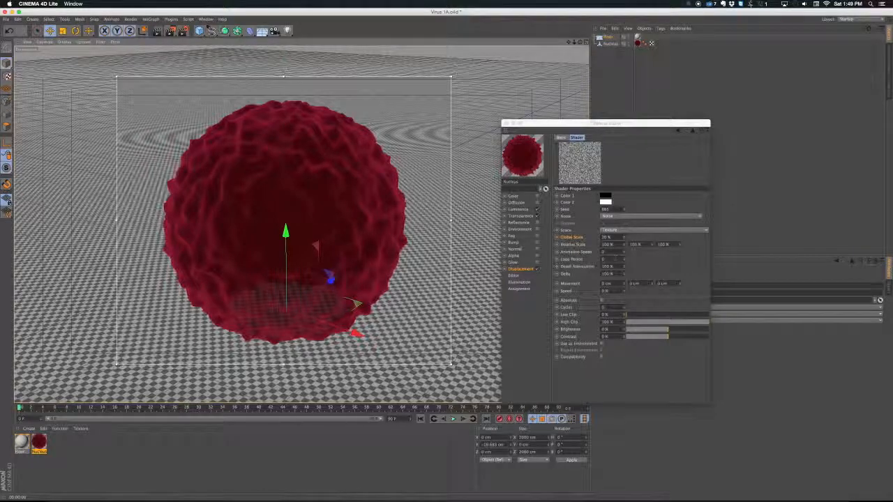
Step: Test the displacement Noise shader's Global Scale at 100%, settle on 40%, and set its Contrast to 3%
click(582, 238)
text(100)
key(Return)
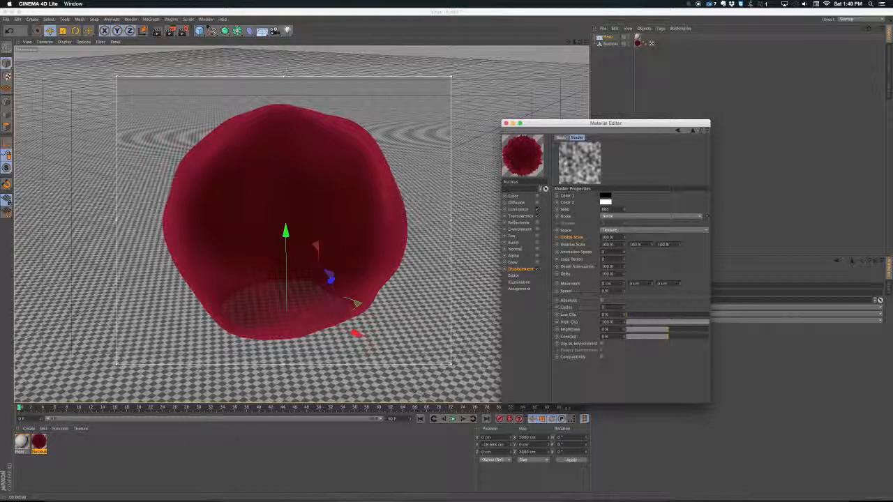
text(50)
key(Return)
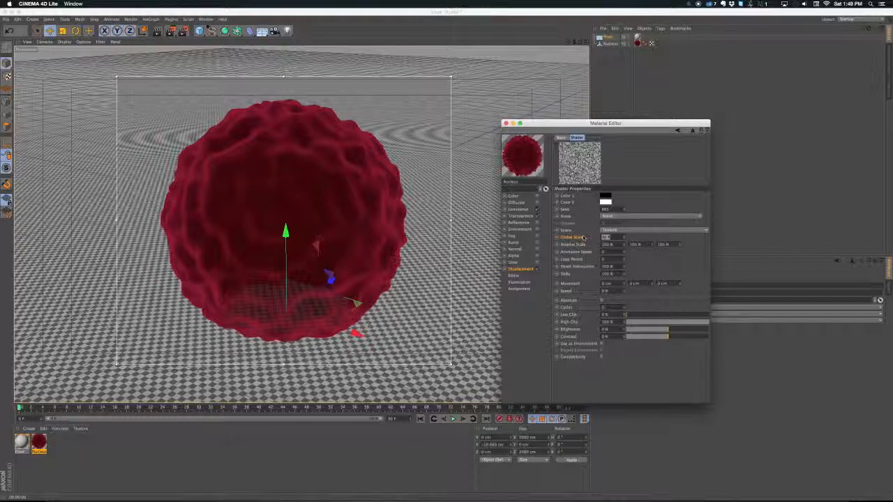
drag(626, 321, 631, 321)
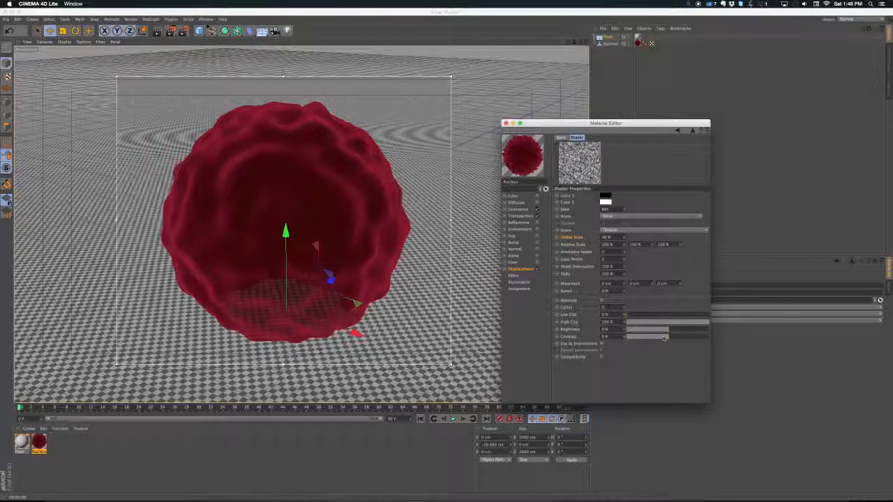
mouse_move(659, 338)
mouse_down()
mouse_move(644, 338)
mouse_move(669, 337)
mouse_up()
Step: Switch to Chrome to examine the blue virus among red blood cells as a surface reference, and return to Cinema 4D
key(super+Tab)
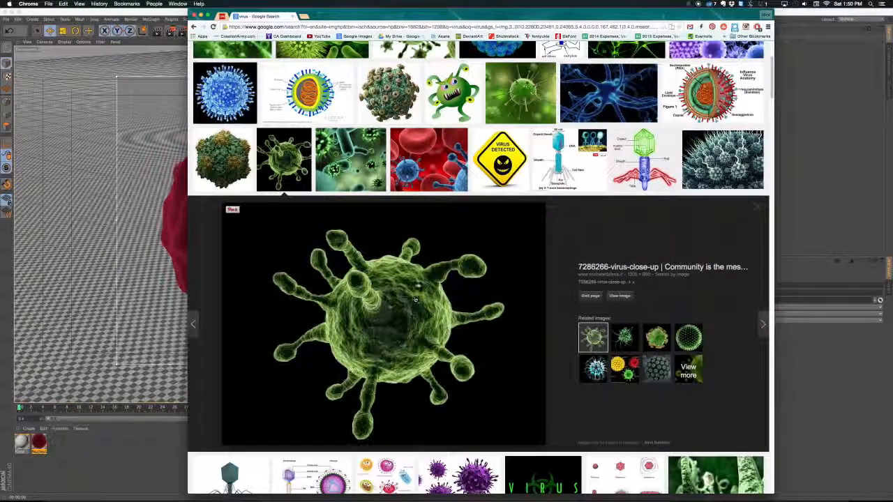
click(427, 182)
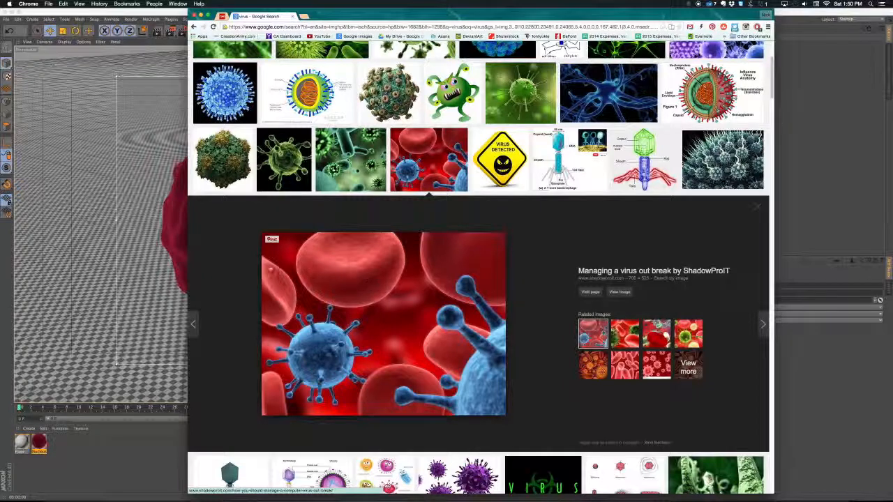
key(super+Tab)
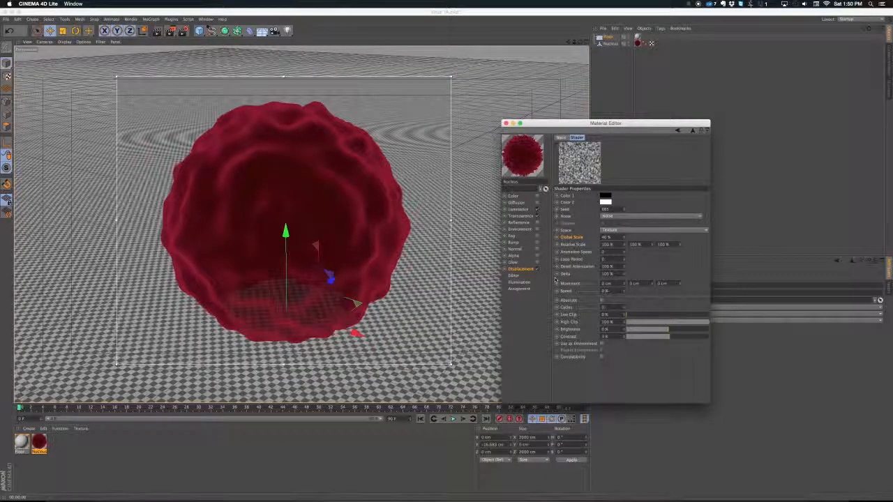
Step: Try Mod Noise as the noise type of the Nucleus material's displacement shader
click(516, 269)
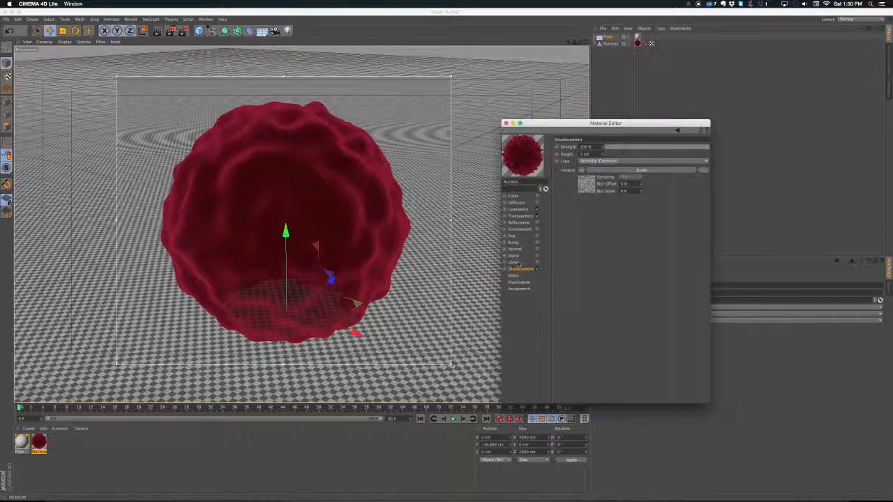
click(583, 186)
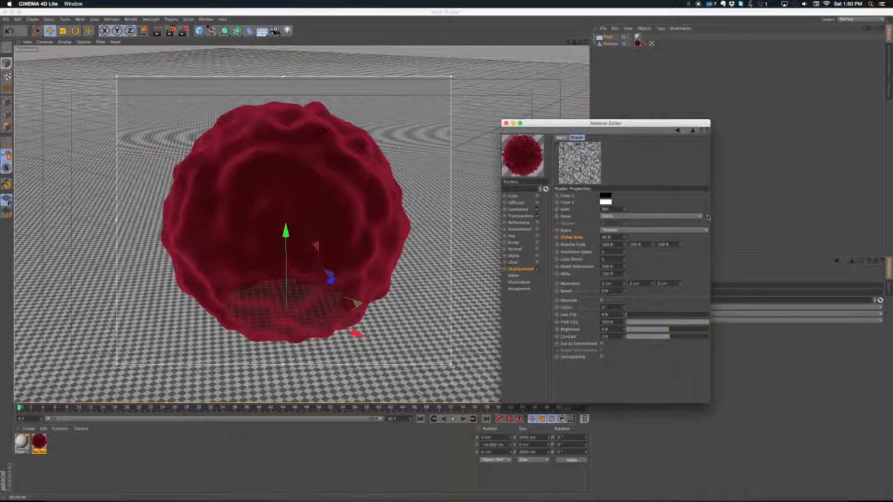
click(707, 216)
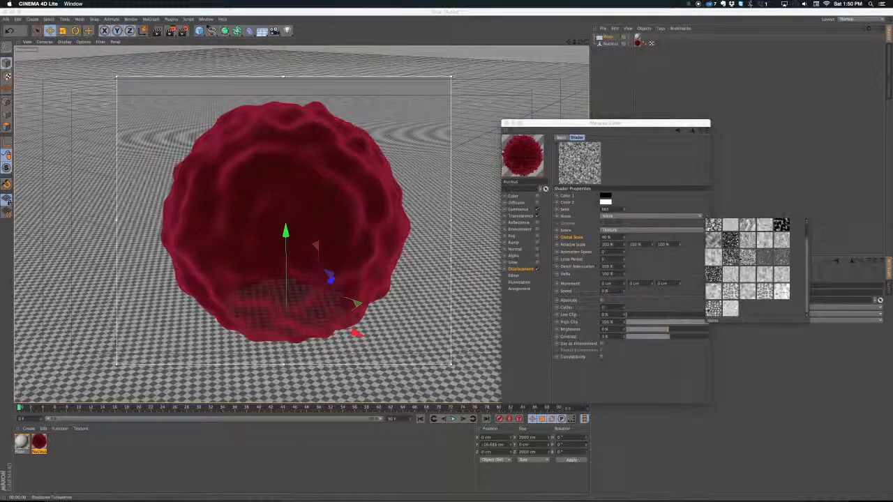
click(770, 259)
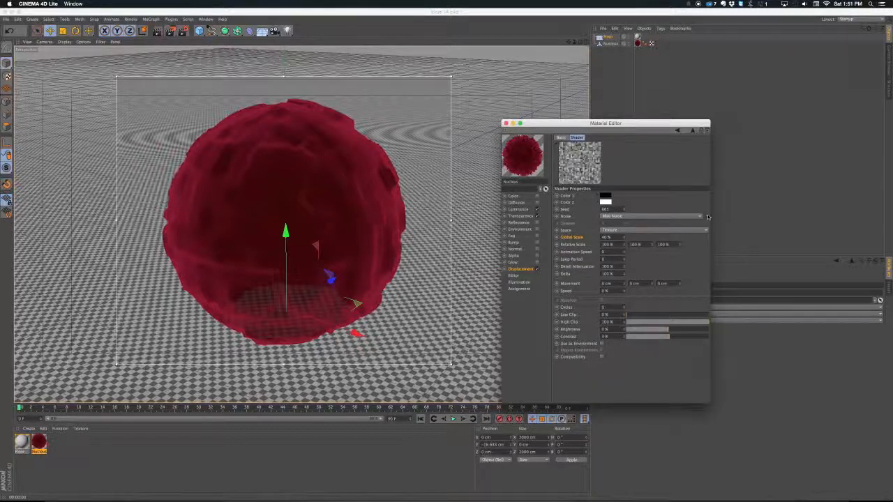
Step: Set the displacement shader's noise type to Sparse Convolution
click(708, 217)
scroll(747, 279, down, 1)
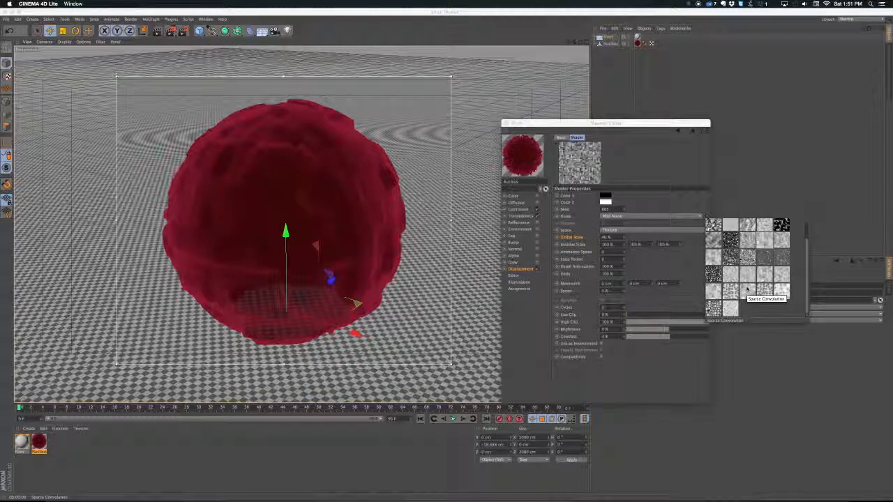
click(747, 289)
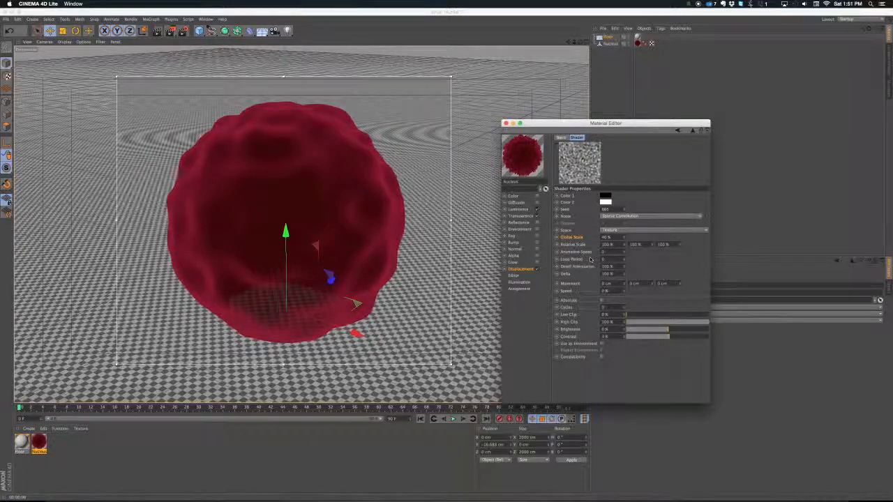
Step: Try Displaced Voronoi as the displacement's noise type, and return it to Sparse Convolution
click(708, 215)
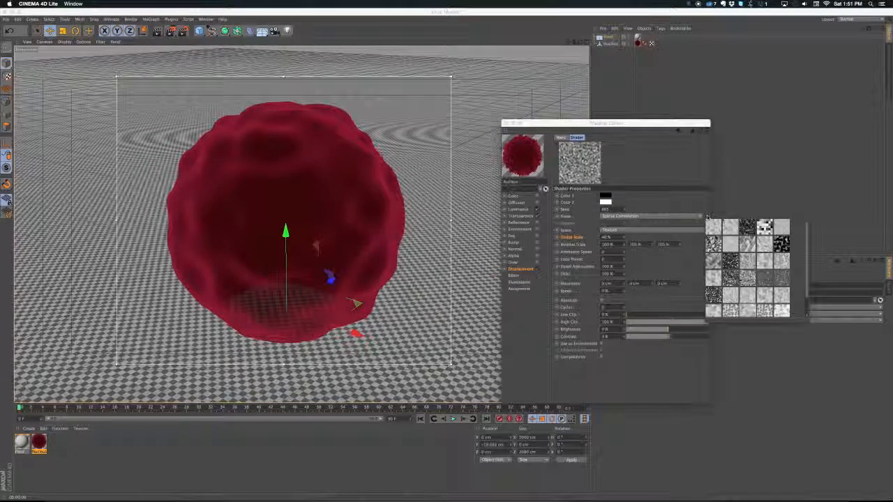
click(705, 209)
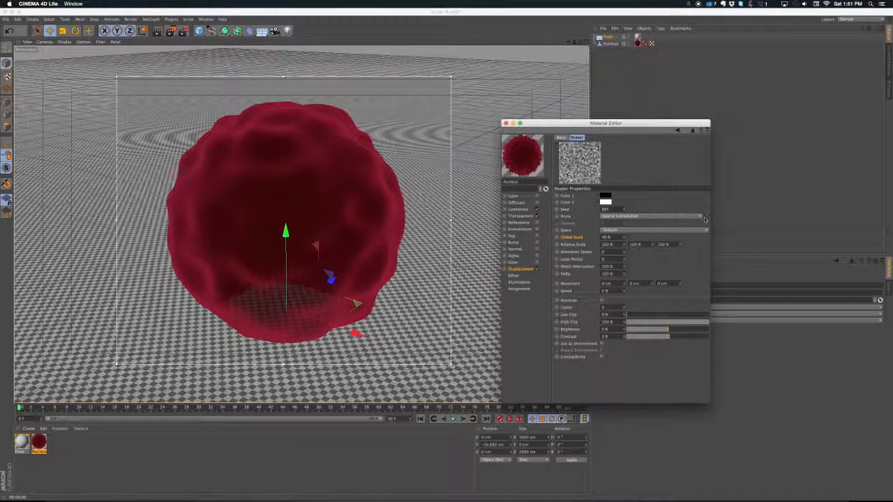
click(704, 219)
click(732, 311)
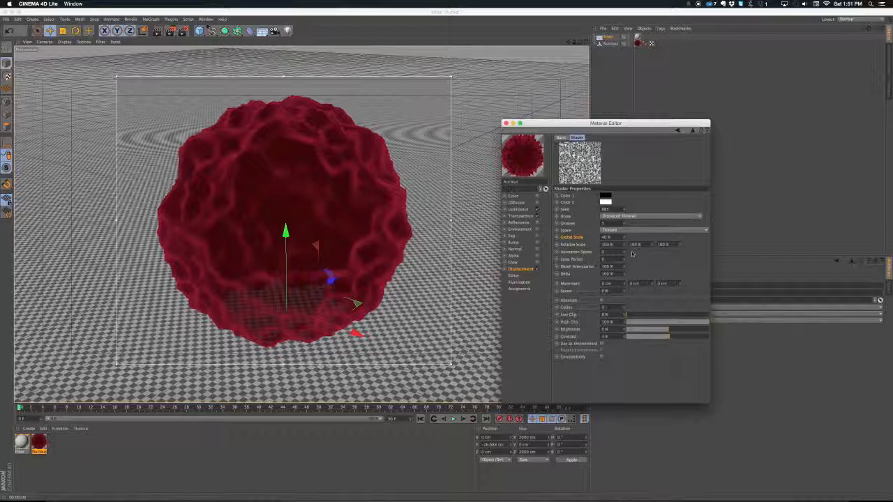
click(706, 217)
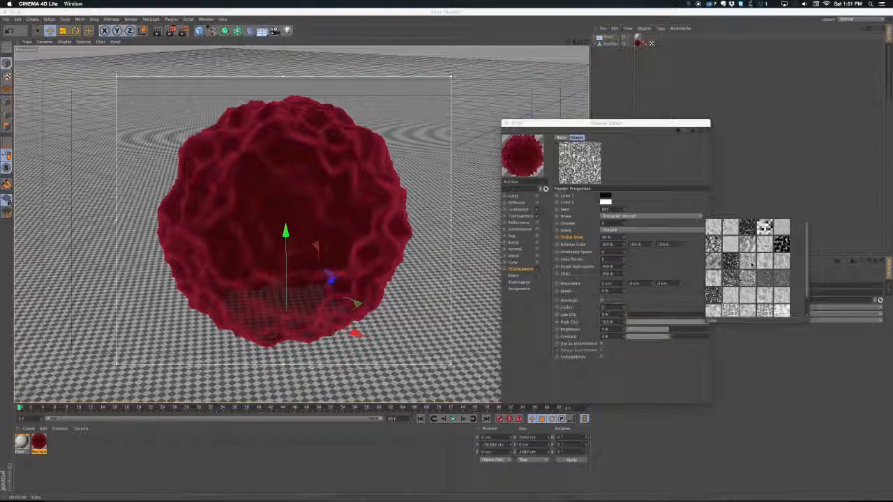
click(749, 292)
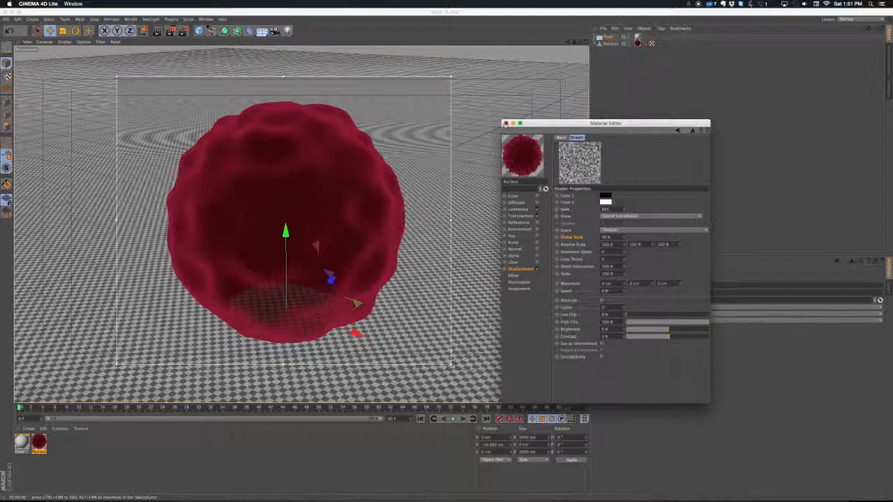
Step: Check the virus reference movie in QuickTime Player, and enable the Nucleus material's Reflectance channel in Cinema 4D
click(518, 222)
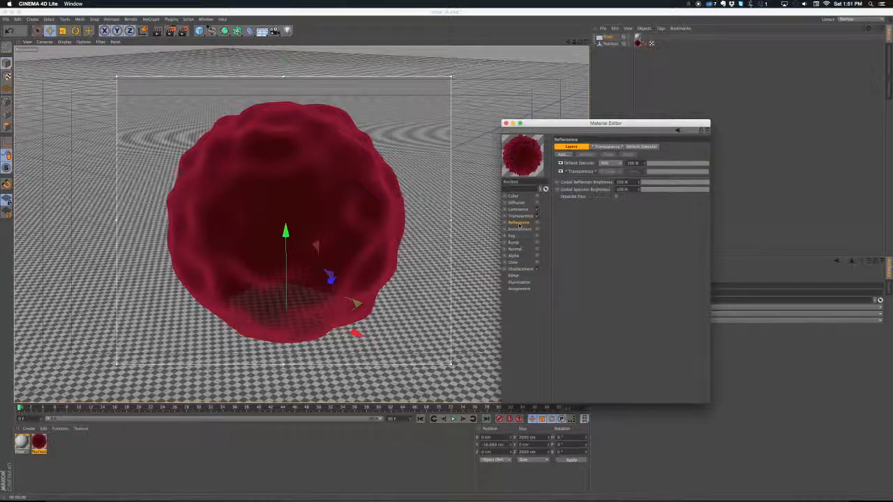
key(super+Tab)
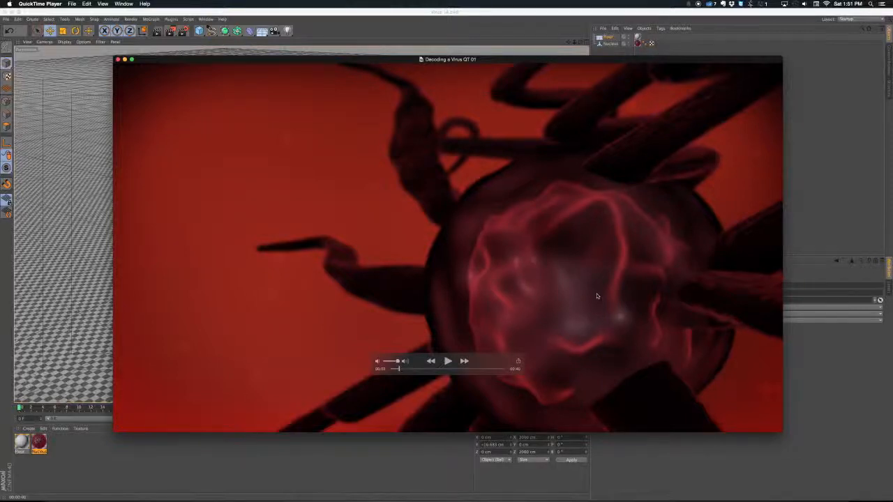
key(super+Tab)
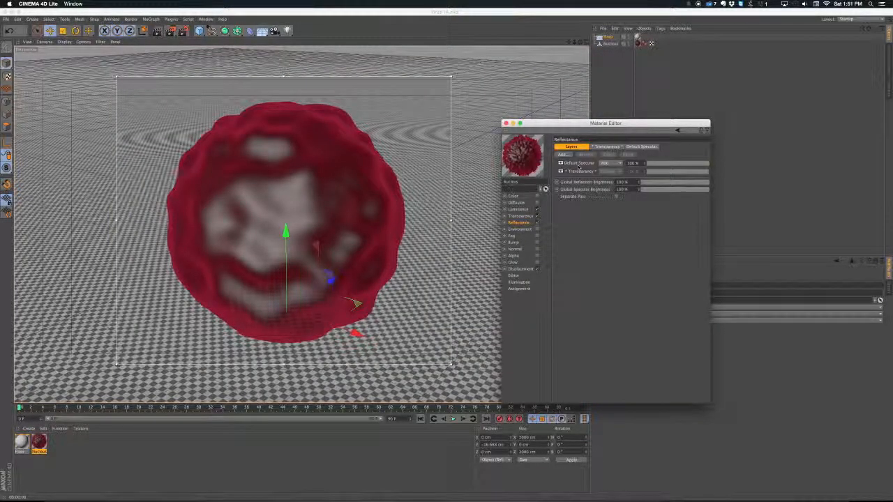
Step: Set the Default Specular layer's Width to about 21%, Falloff to about -22% and Specular Strength to 50%
click(641, 147)
drag(643, 257, 645, 259)
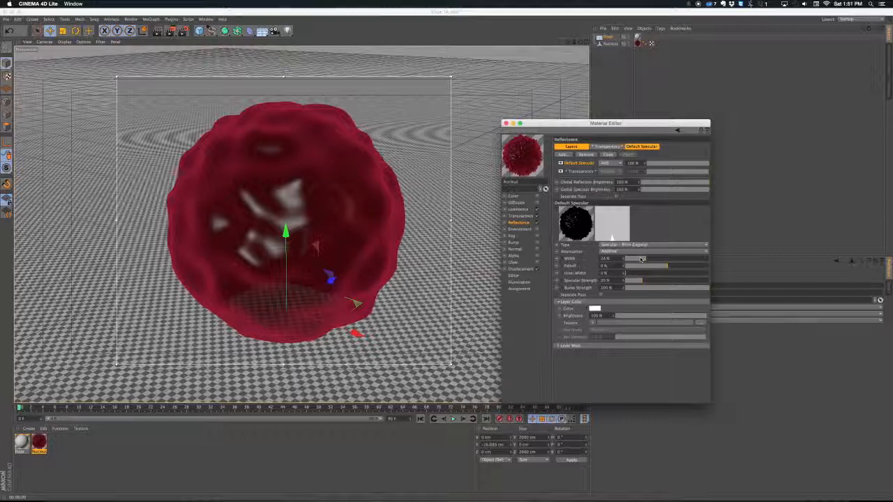
drag(638, 256, 665, 281)
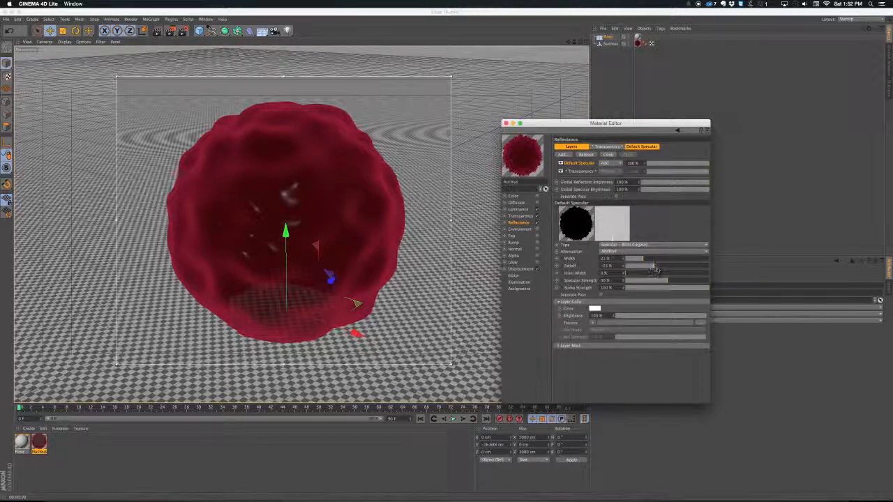
Step: Color the Default Specular layer light red (RGB 240, 128, 128), and set its Width to 28% and Falloff to -21%
click(596, 309)
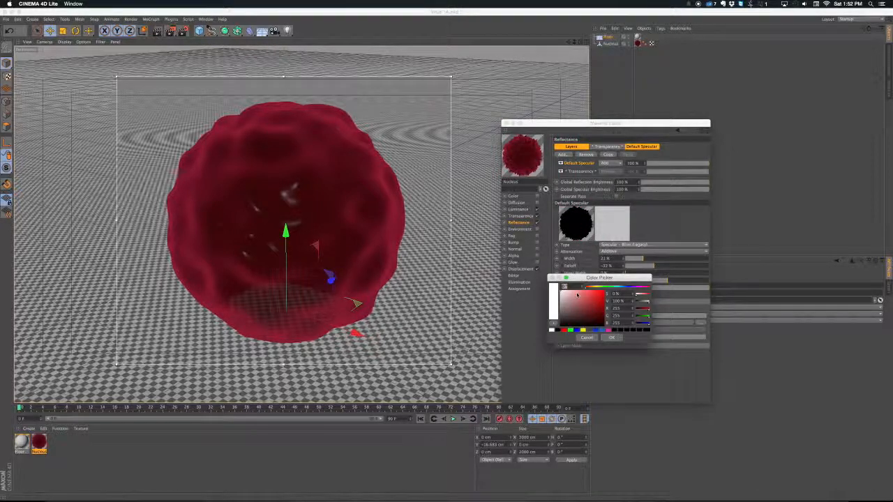
click(576, 295)
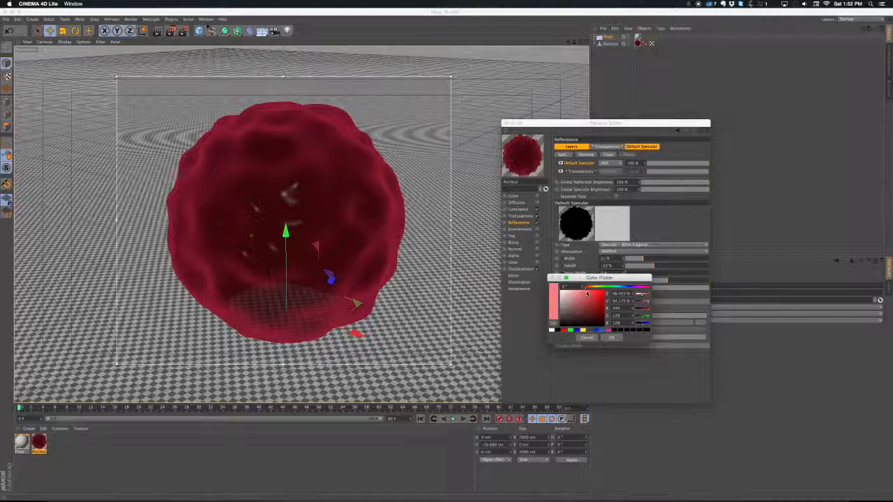
key(Return)
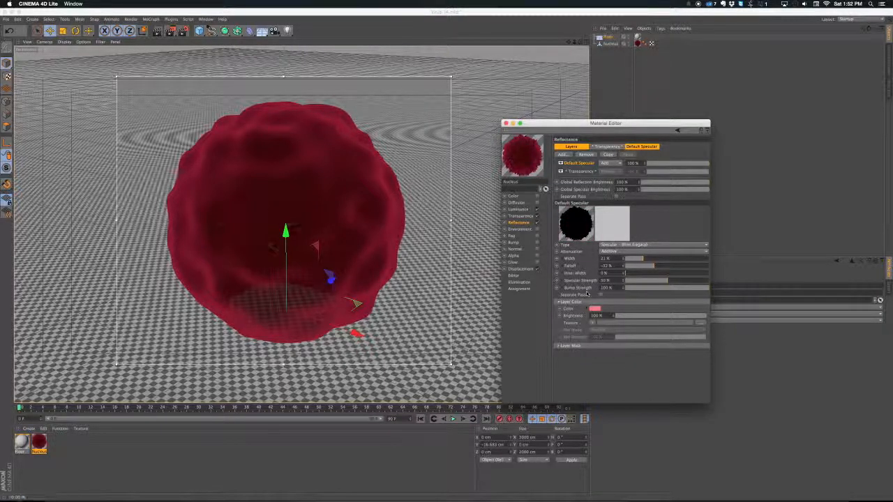
drag(650, 261, 658, 267)
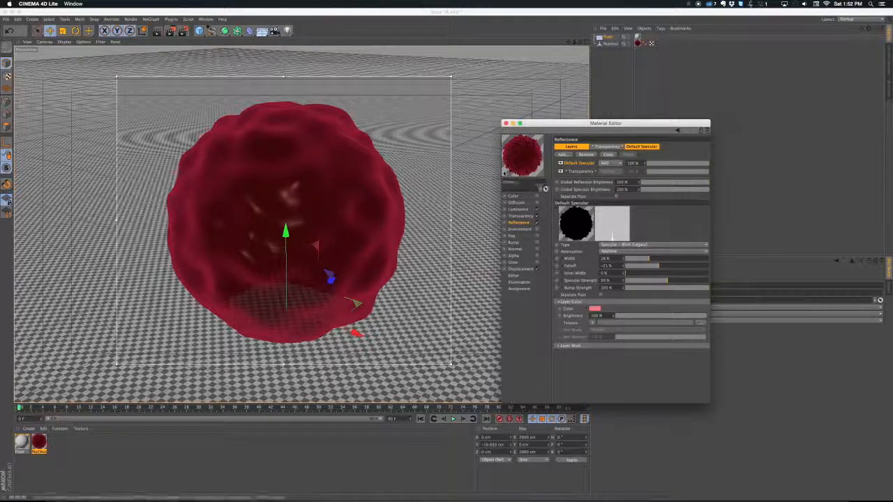
Step: Close the material settings and turn off the Interactive Render Region over the nucleus
click(505, 123)
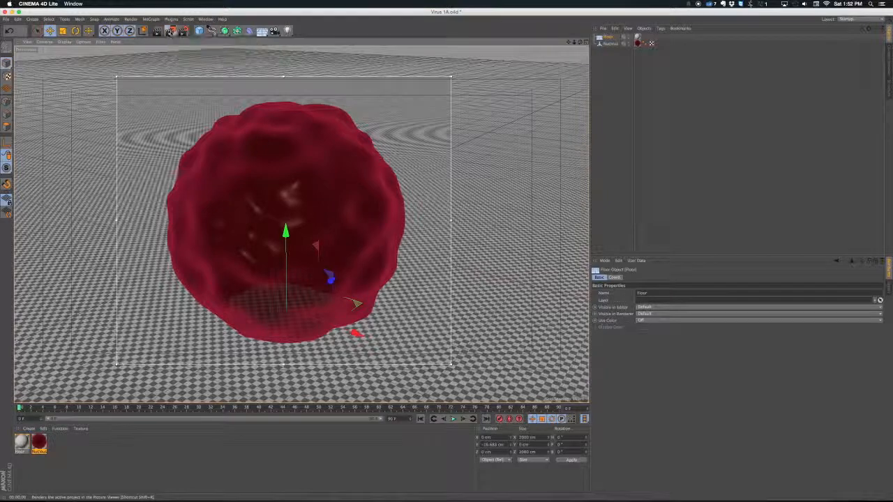
drag(171, 31, 186, 94)
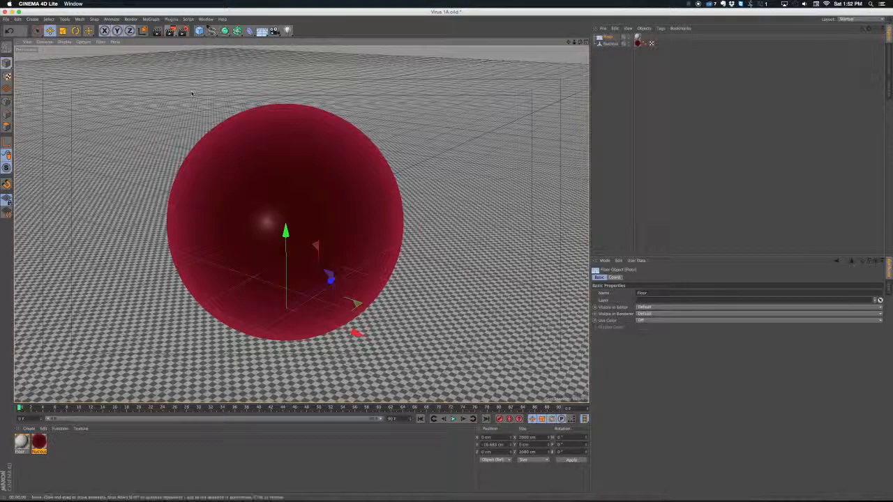
scroll(219, 183, down, 4)
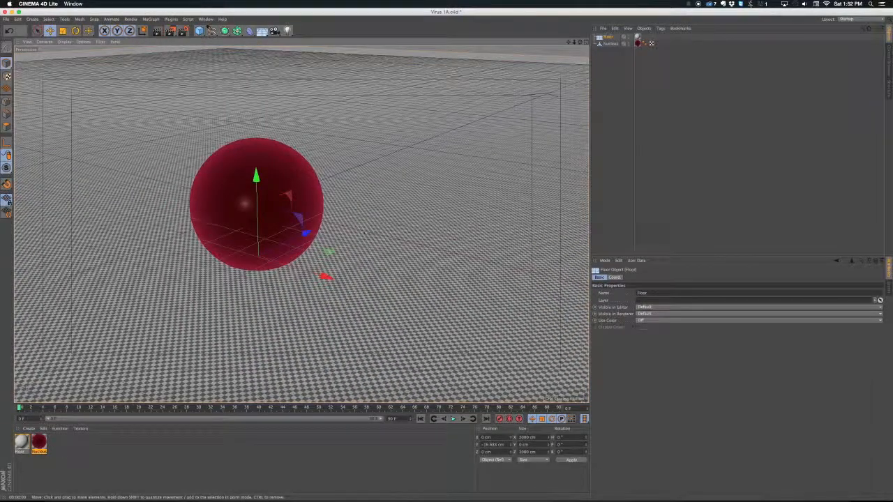
Step: Switch to QuickTime Player to examine the shell around the nucleus in the virus reference movie, and return to Cinema 4D Lite
key(super+Tab)
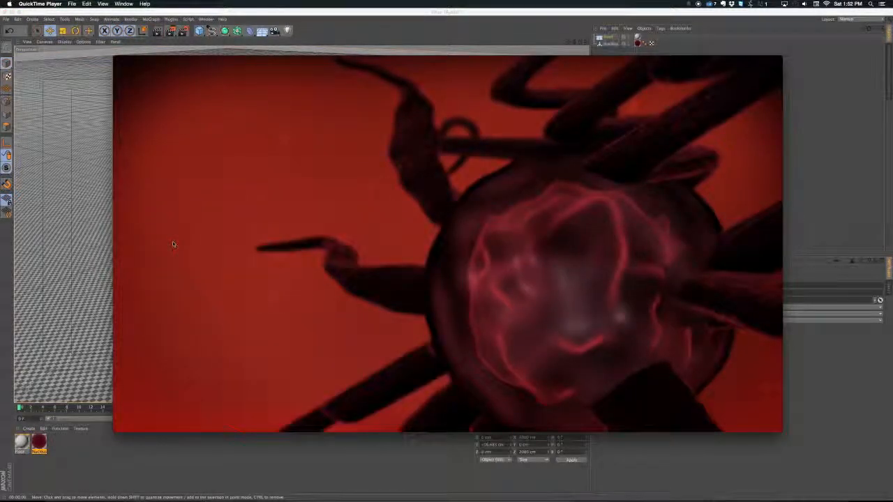
mouse_move(542, 281)
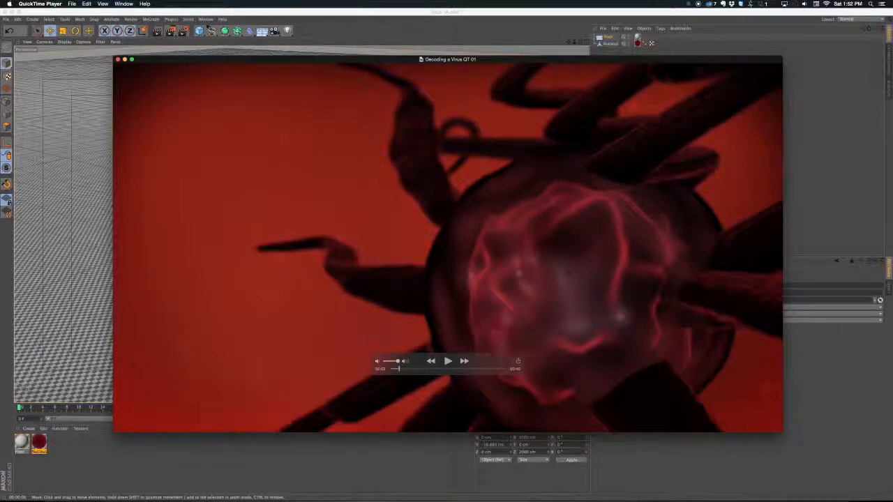
key(super+q)
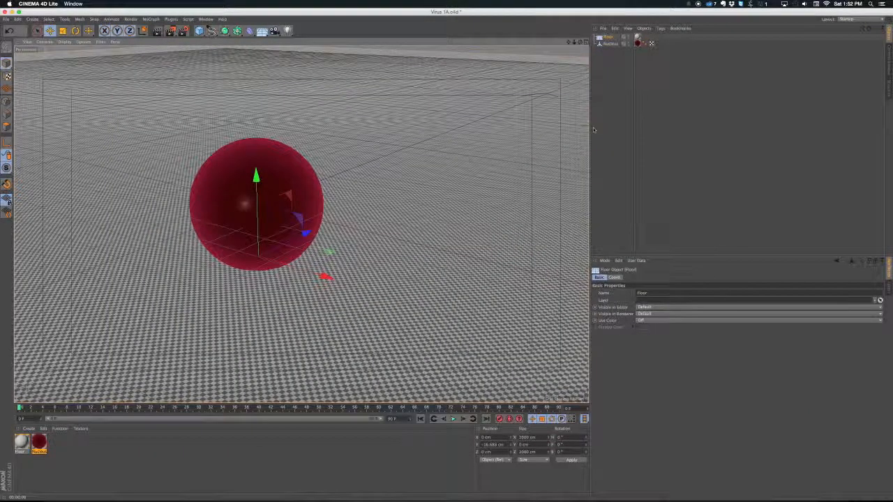
Step: Duplicate the Nucleus object and rename the copy Shell
click(610, 44)
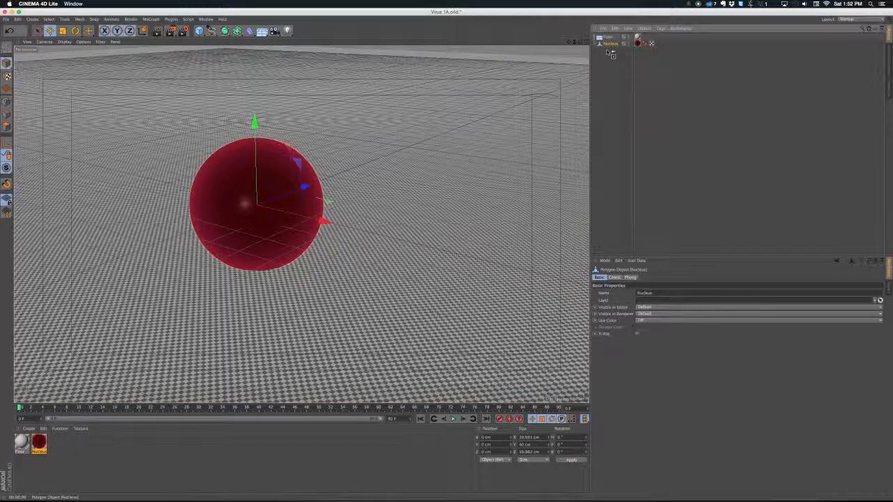
ctrl+drag(611, 54, 613, 51)
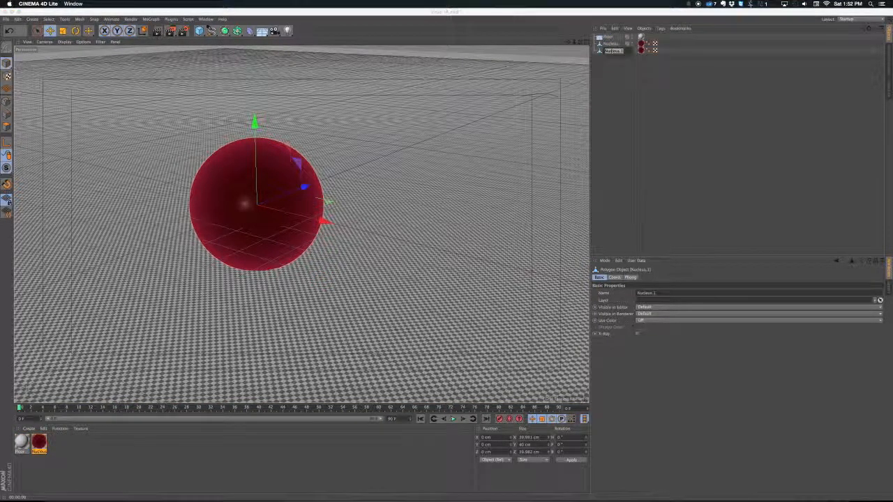
key(BackSpace)
text(Shell)
key(Return)
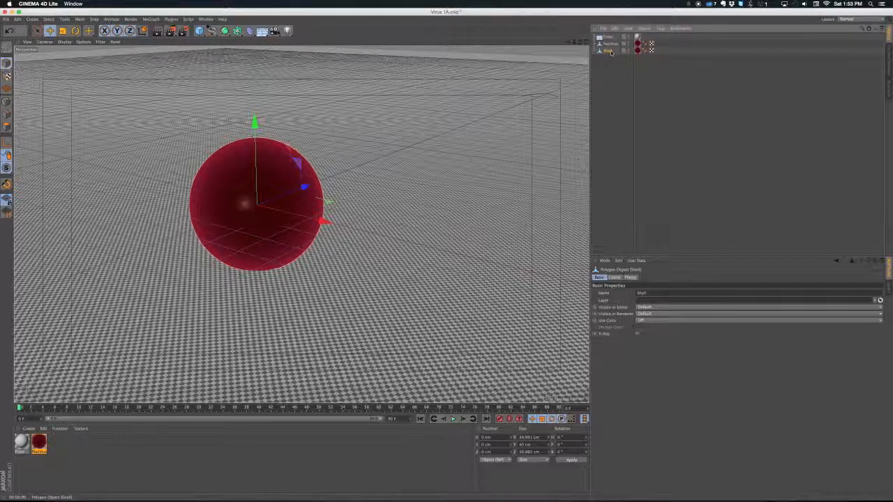
Step: Set the Shell object's size to 55 cm on the X, Y and Z axes
click(610, 44)
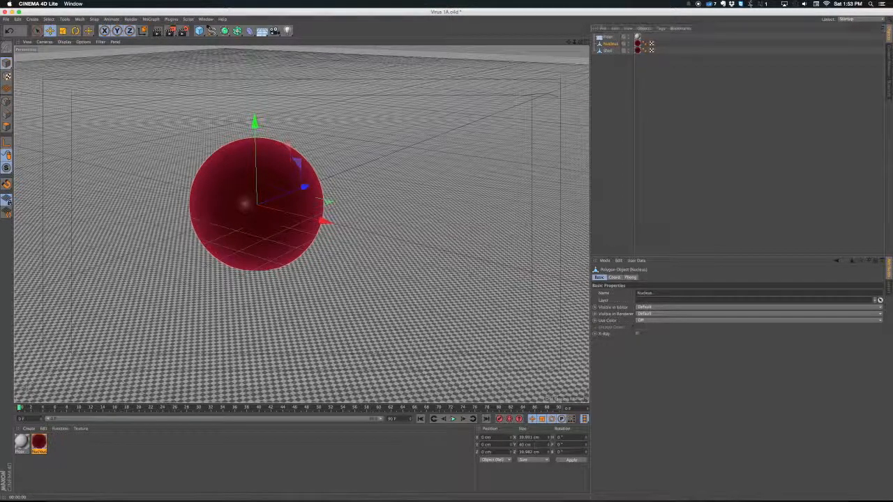
click(607, 51)
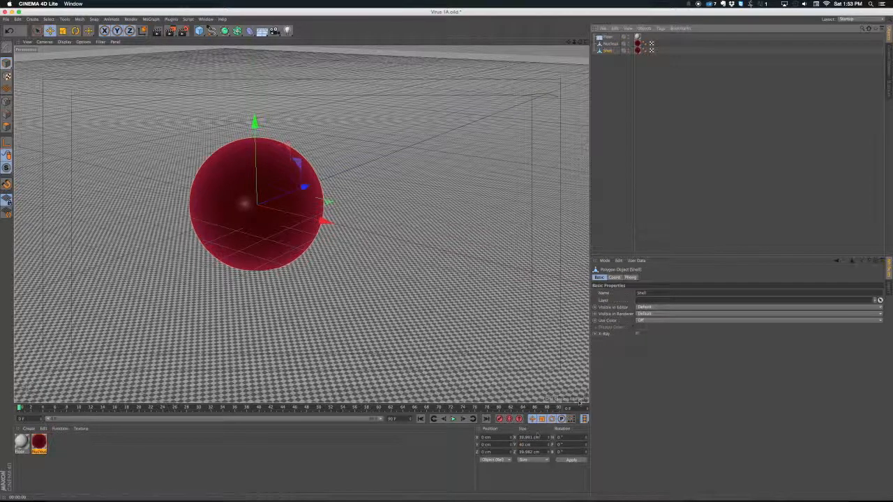
click(527, 437)
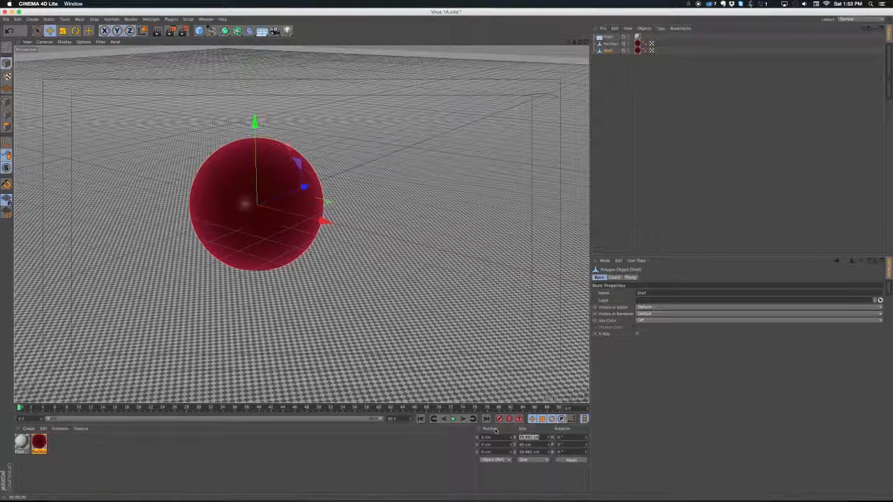
text(55)
key(Return)
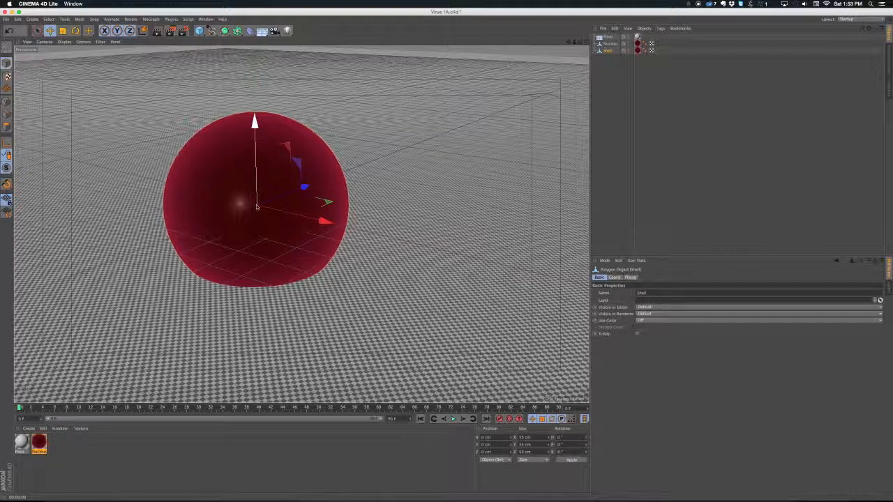
Step: Render the enlarged Shell around the nucleus to the Picture Viewer, and close the render after checking it
key(shift+r)
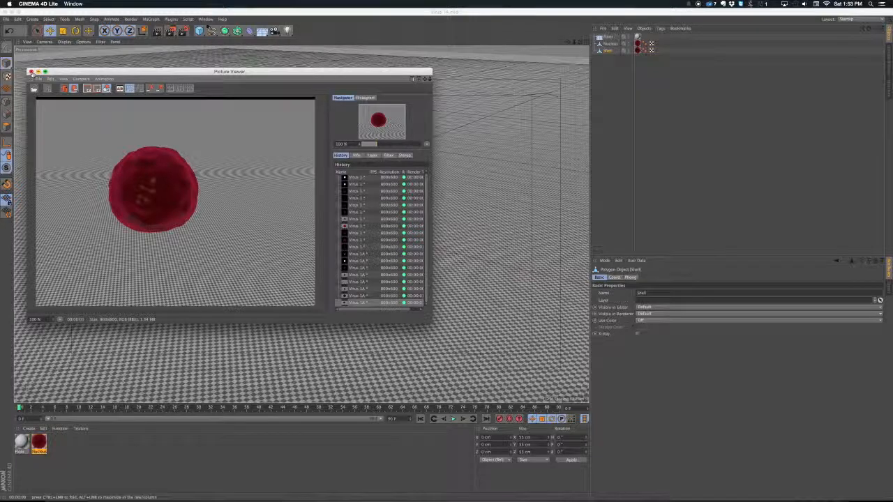
click(31, 72)
alt+middle_drag(162, 170, 193, 261)
click(502, 176)
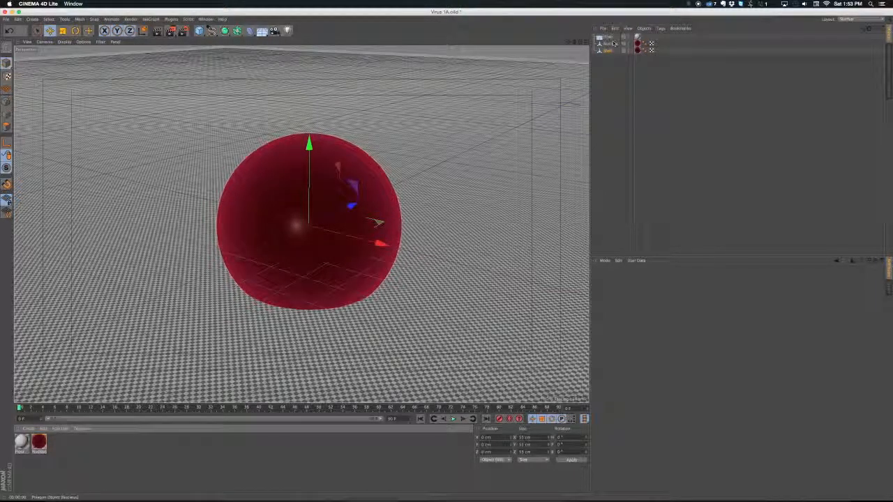
mouse_move(613, 54)
mouse_down()
mouse_move(612, 67)
mouse_move(613, 50)
mouse_up()
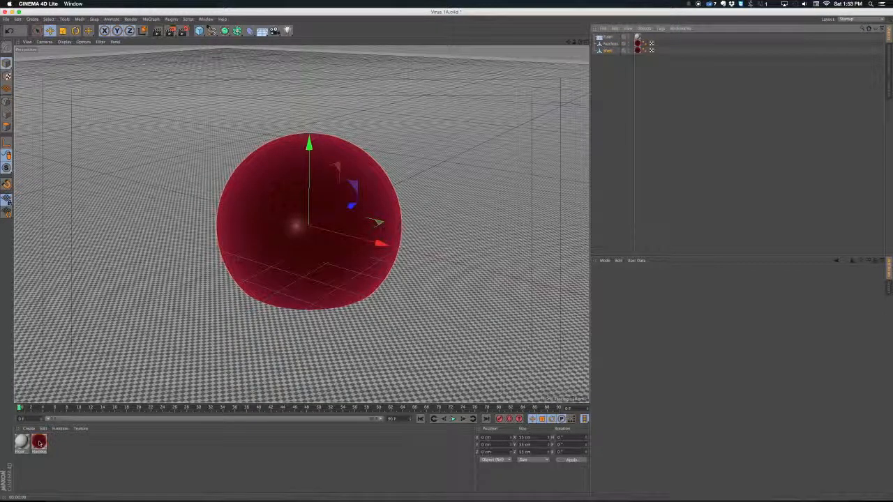
Step: Duplicate the Nucleus material, rename the copy Shell, and apply it to the Shell object
drag(45, 456, 66, 445)
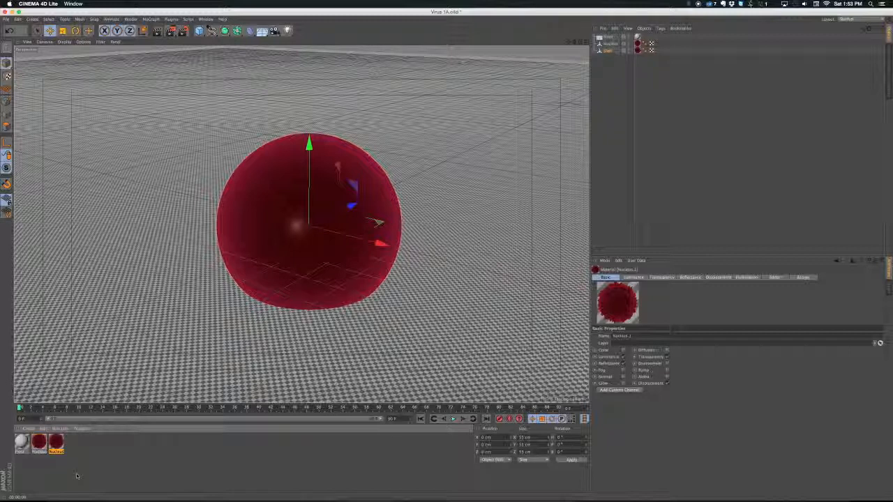
double_click(56, 442)
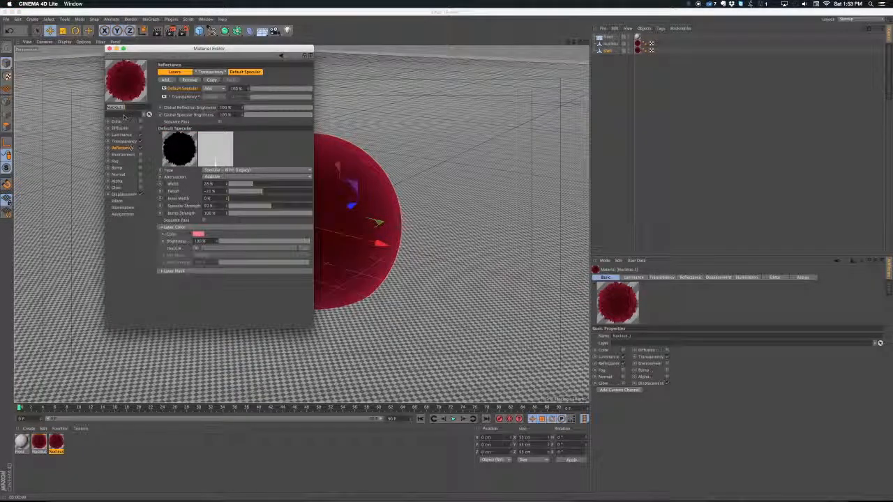
text(Shell)
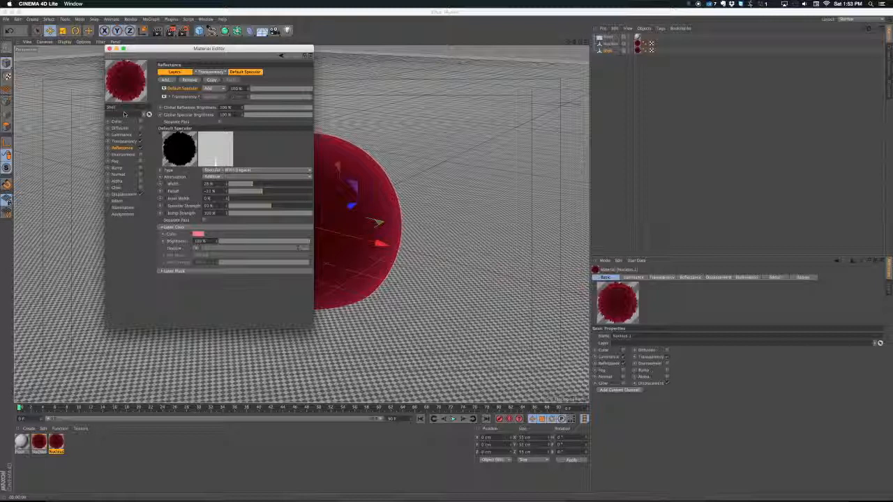
key(Return)
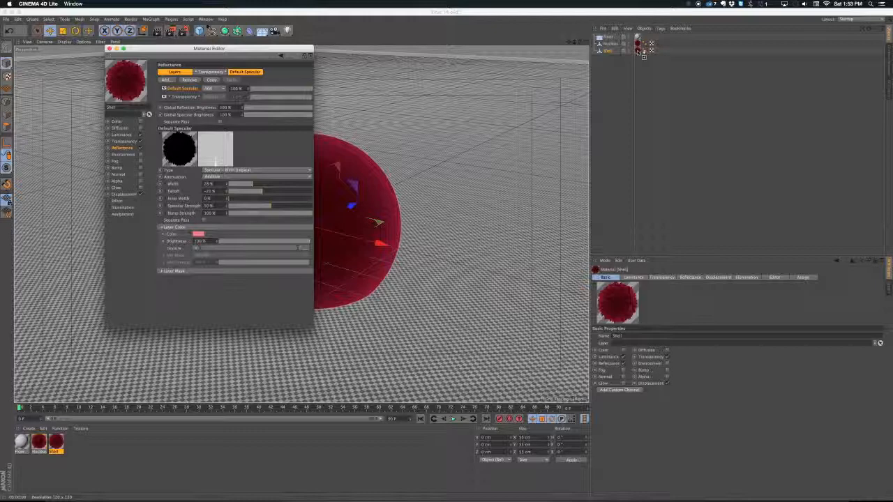
Step: Move the material settings clear of the model and turn on the Interactive Render Region around the sphere
drag(288, 49, 654, 70)
drag(170, 30, 204, 97)
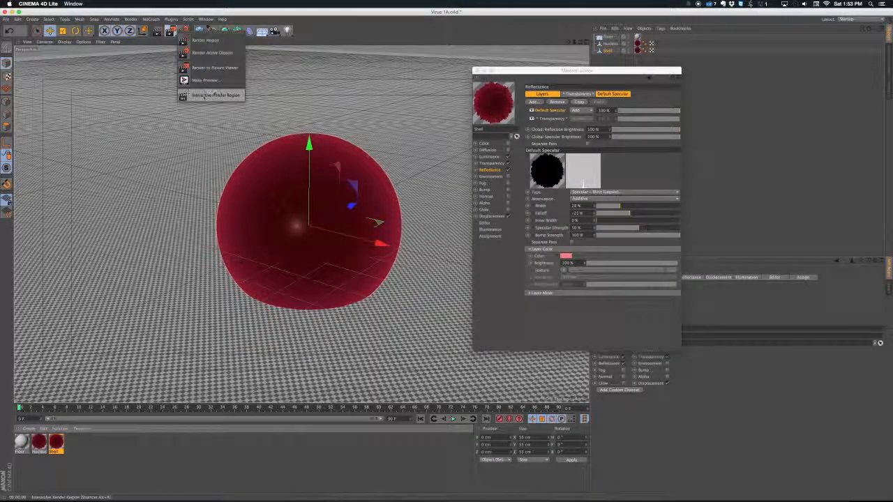
click(203, 97)
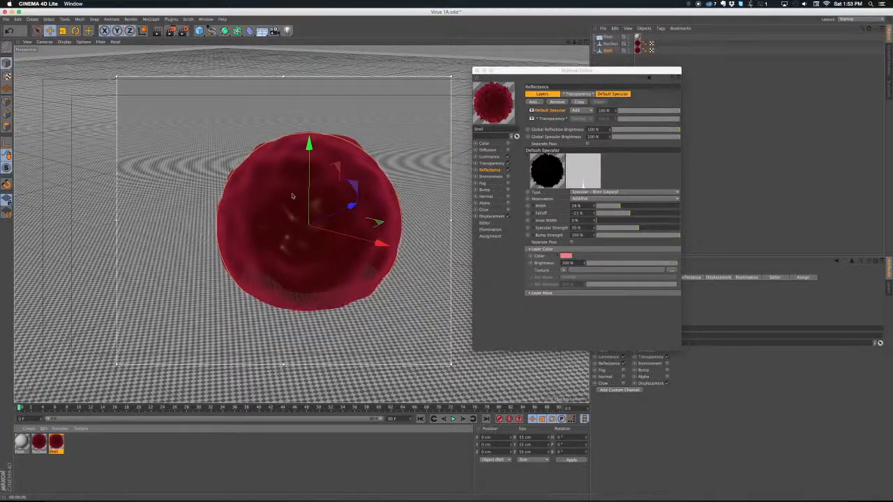
scroll(292, 195, up, 5)
alt+middle_drag(273, 171, 258, 171)
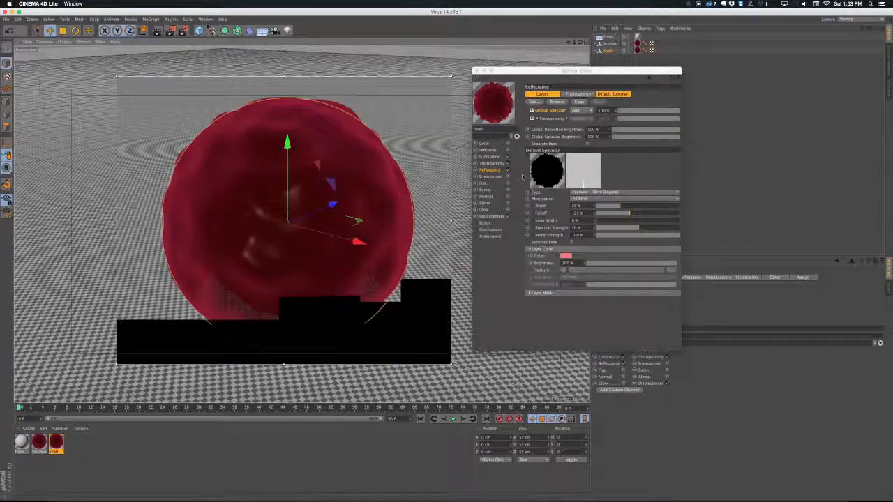
Step: Disable the Shell material's Reflectance, Displacement and Transparency channels, and open its Luminance channel
click(520, 183)
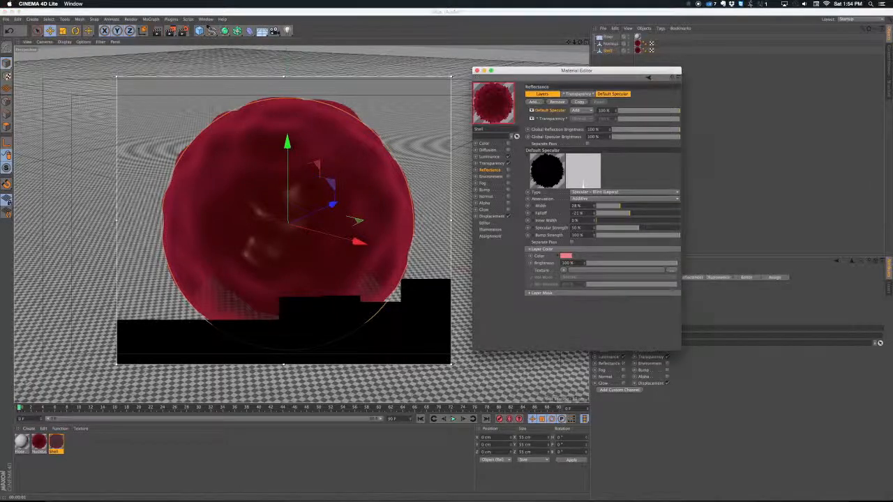
click(508, 217)
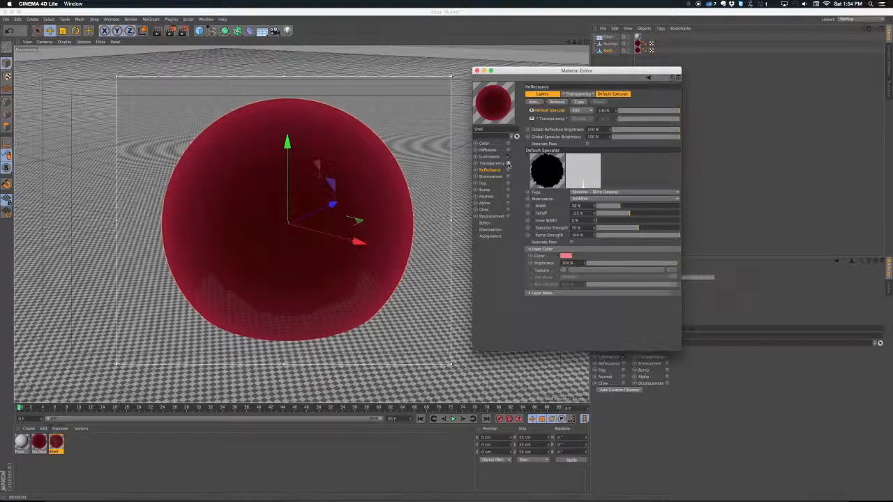
click(508, 156)
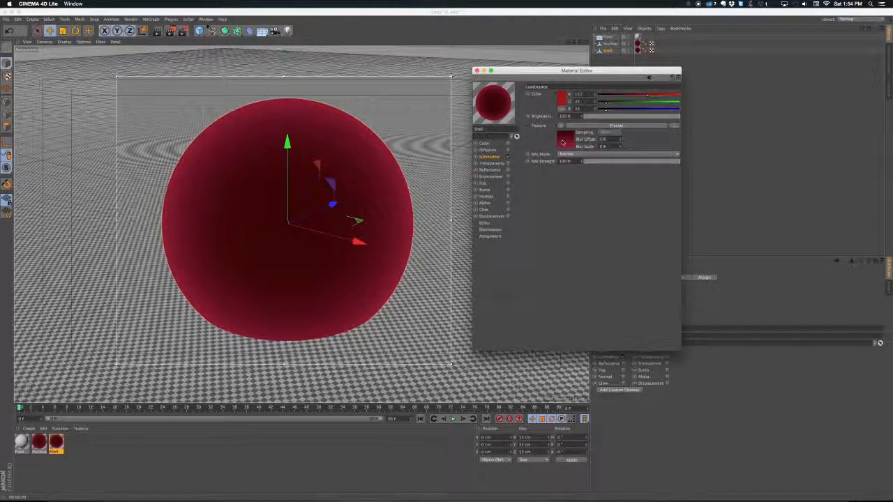
Step: Check the reference movie in QuickTime Player, and color the first knot of the Shell's Luminance Fresnel gradient a nearly black red
key(super+Tab)
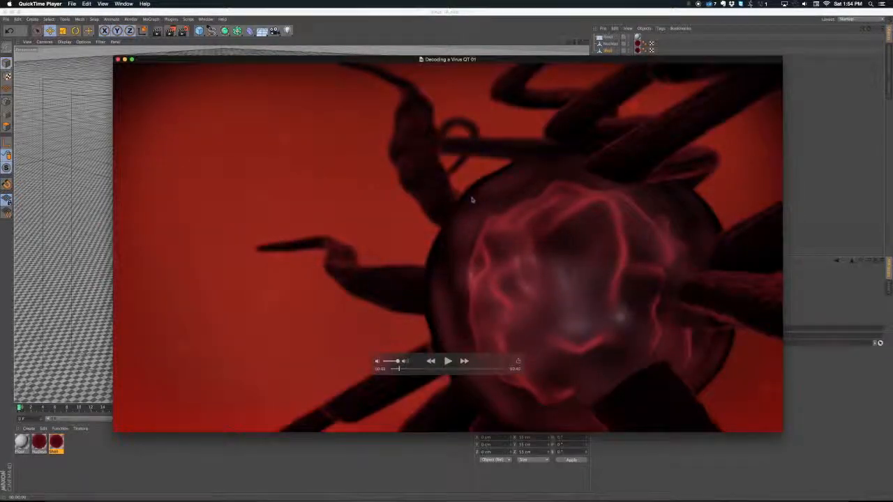
key(super+Tab)
click(570, 141)
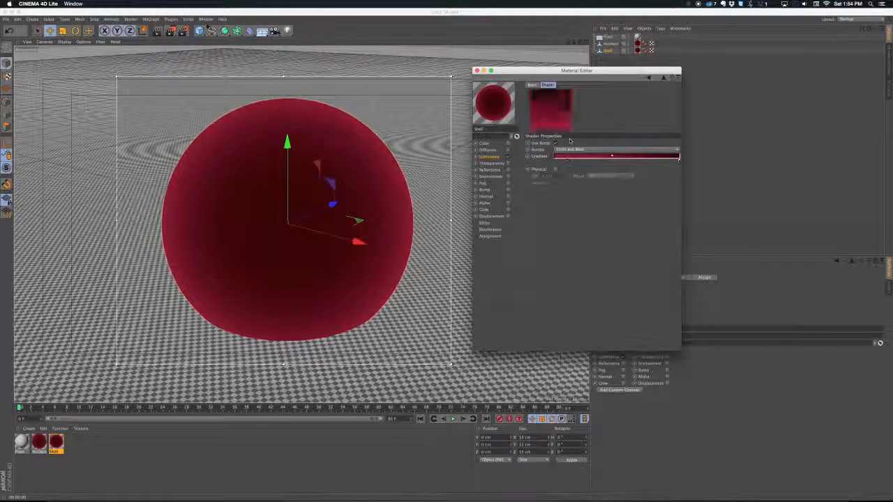
double_click(567, 160)
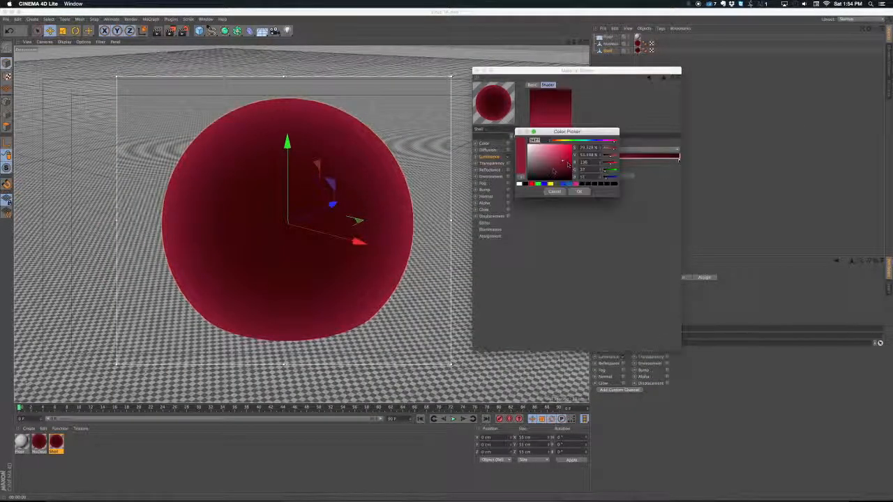
drag(544, 173, 570, 178)
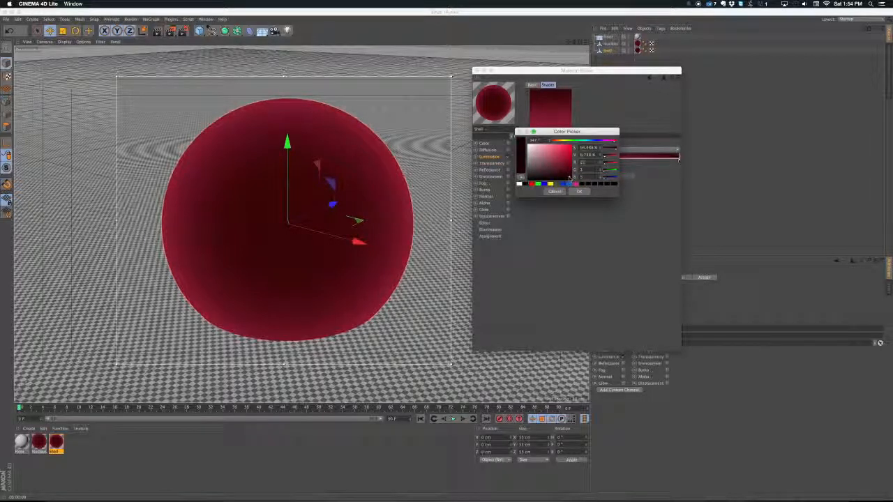
click(578, 191)
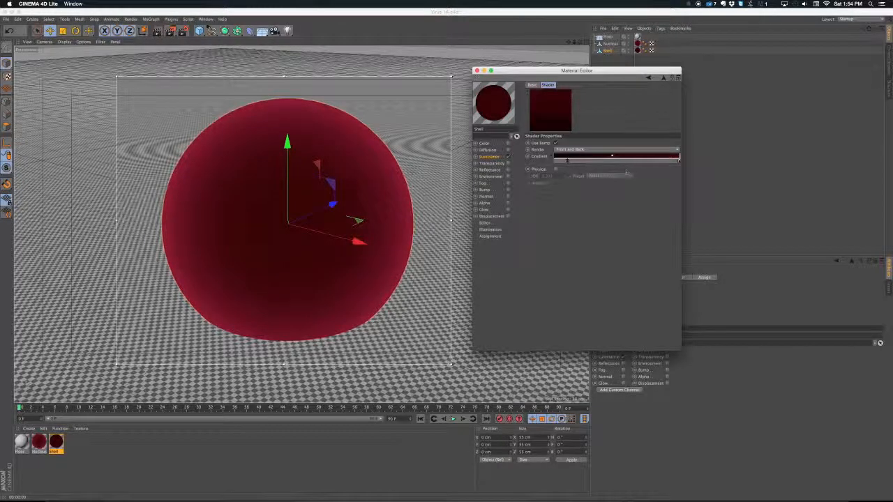
Step: Color the last knot of the Shell's Fresnel gradient a brighter pure red, and render the scene to the Picture Viewer
double_click(680, 163)
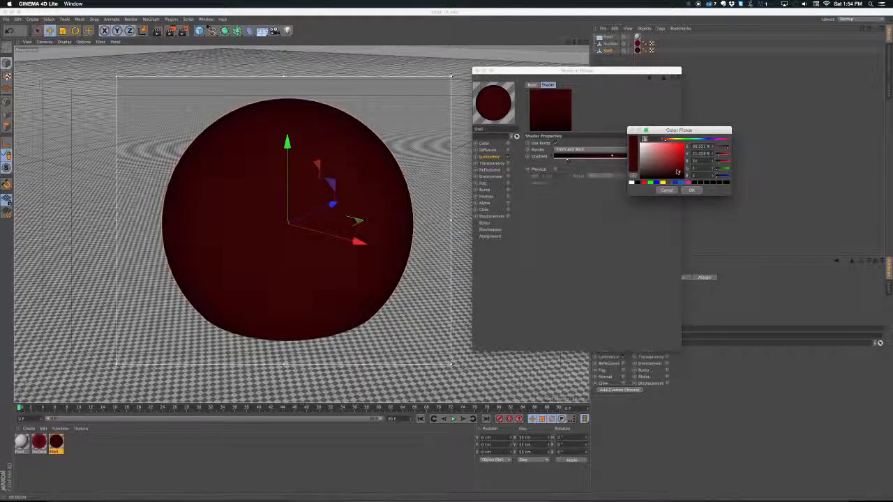
drag(680, 168, 683, 158)
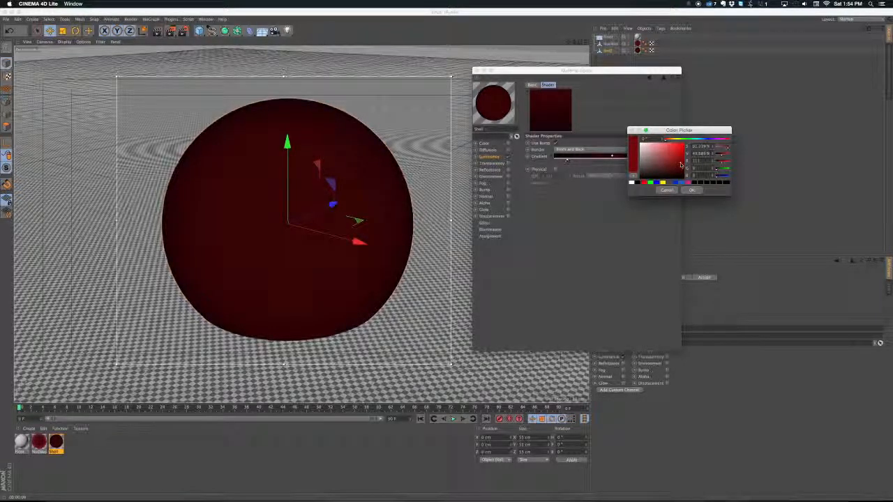
click(691, 190)
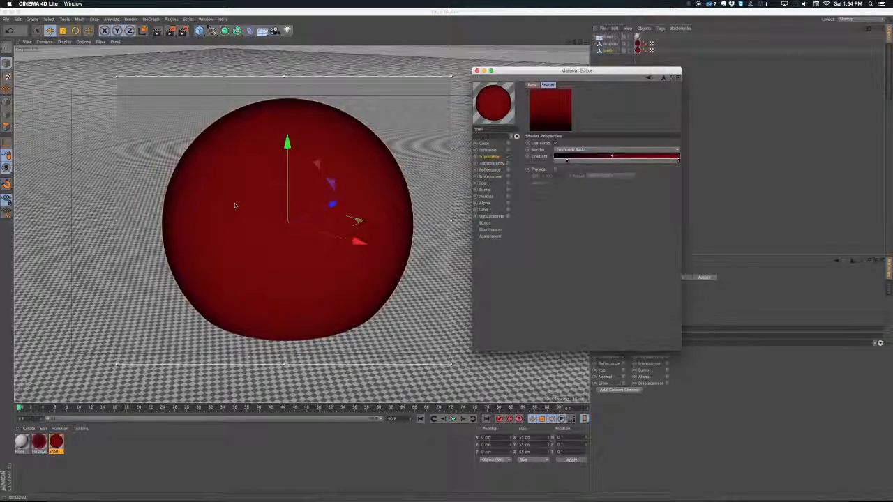
key(shift+r)
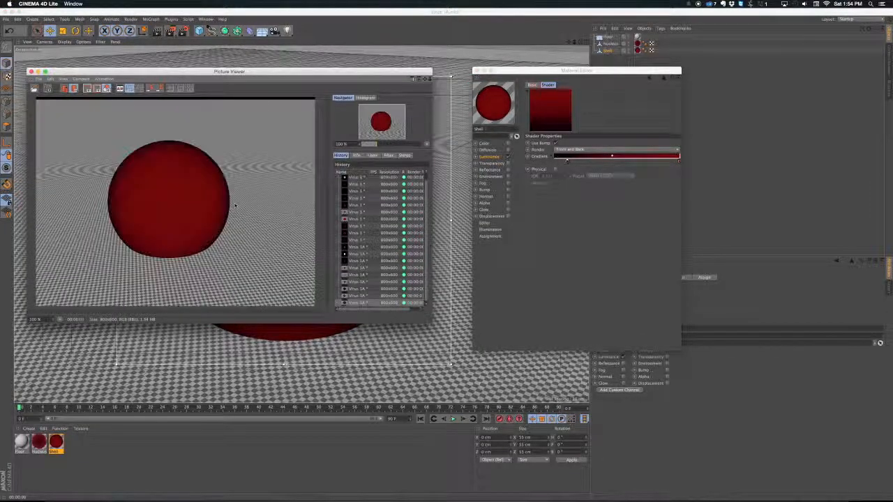
Step: Dismiss the finished render, enable the Shell material's Transparency channel, and check the reference movie in QuickTime Player before returning to Cinema 4D
click(30, 71)
click(507, 163)
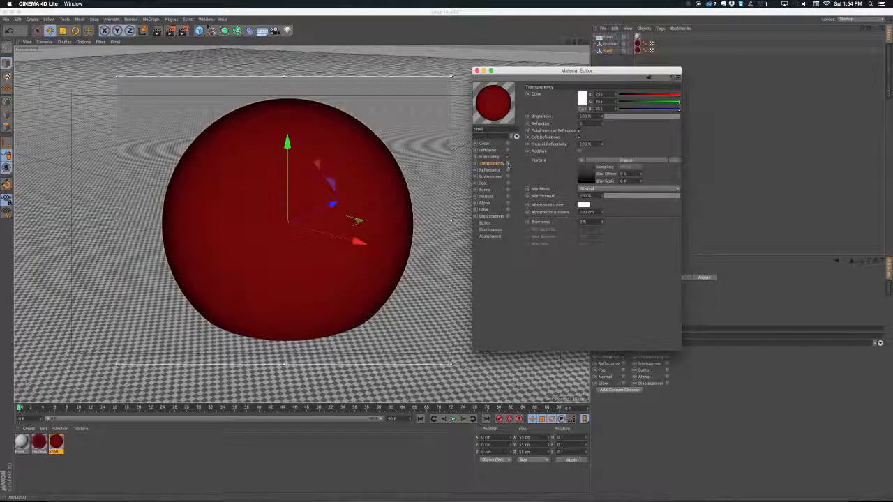
click(508, 163)
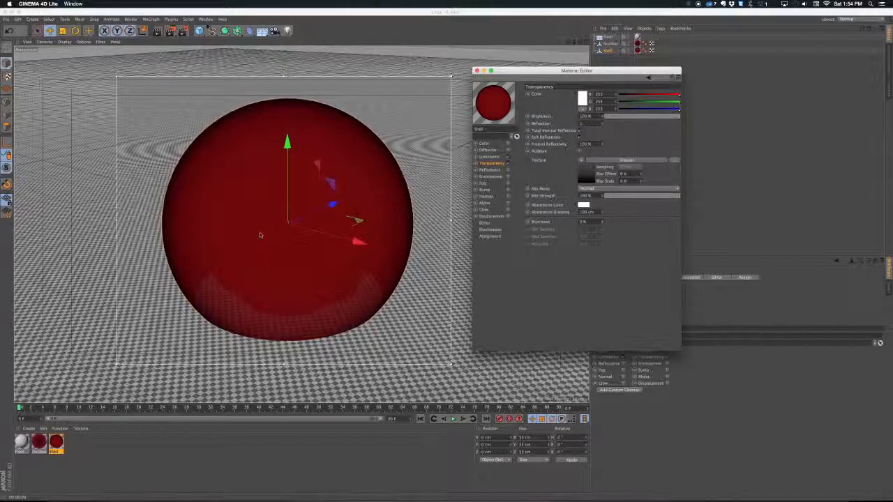
key(super+Tab)
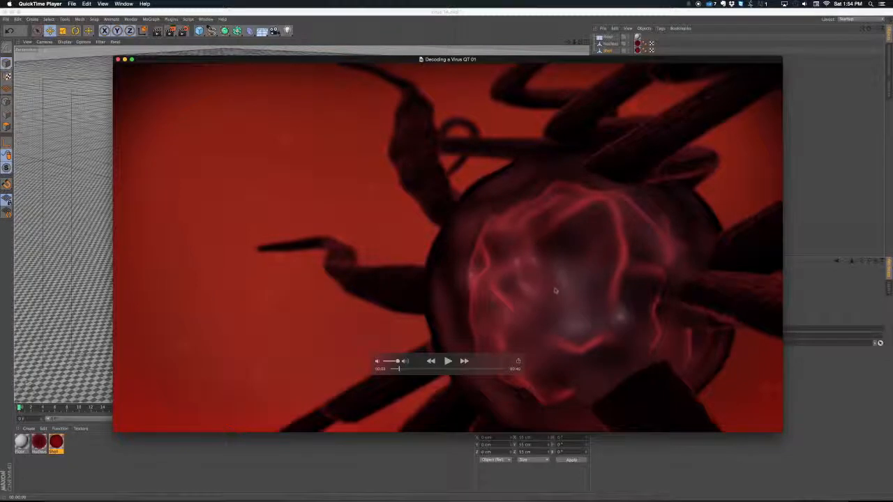
key(super+Tab)
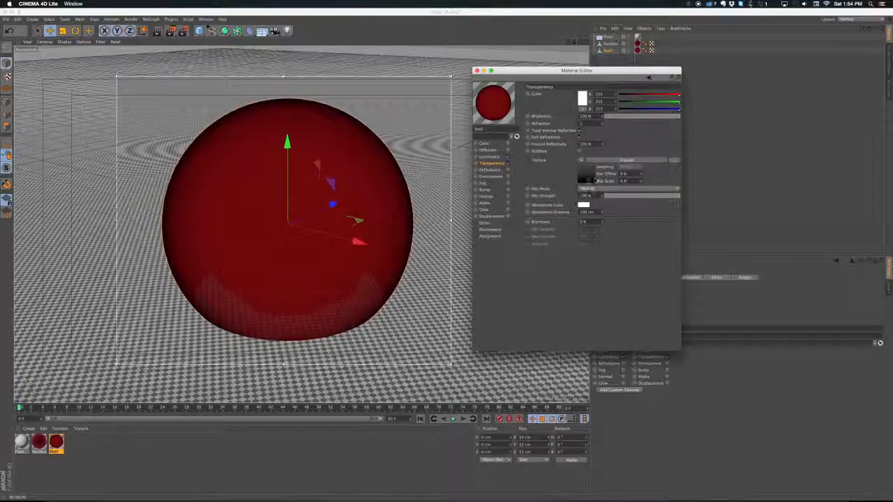
Step: Color the last knot of the Shell's Transparency Fresnel gradient light gray so the nucleus shows through
click(586, 173)
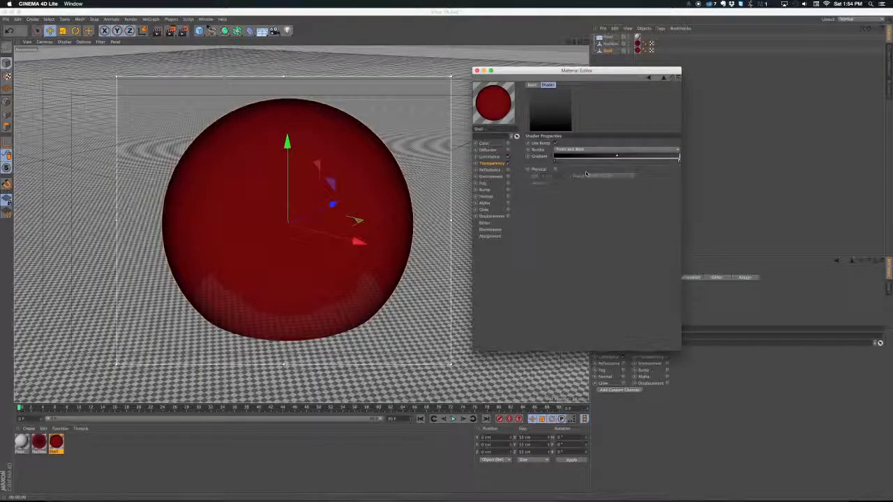
double_click(681, 161)
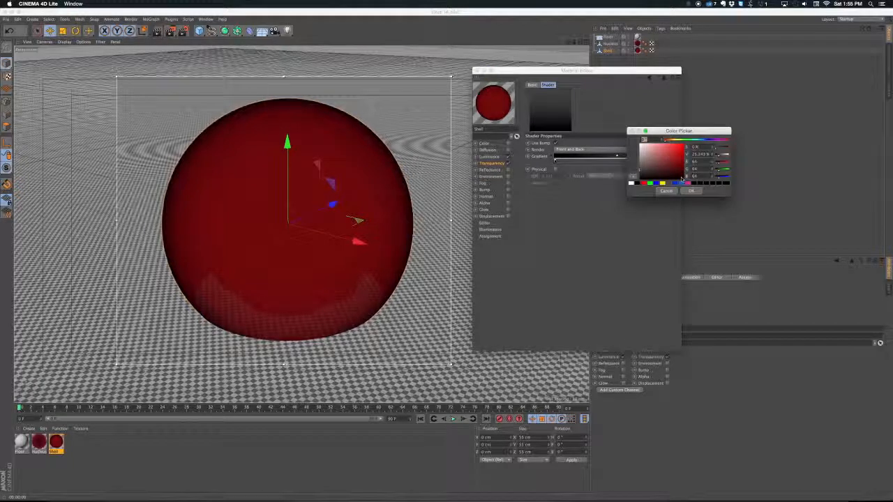
drag(645, 164, 635, 154)
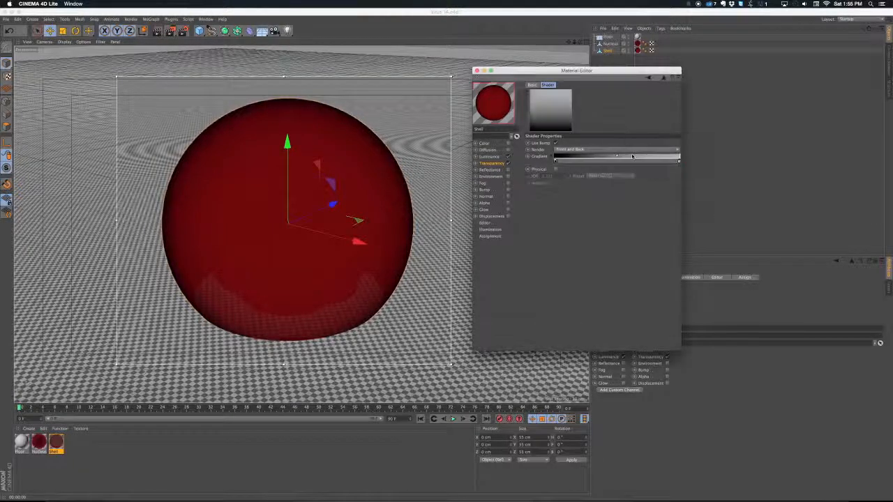
key(Return)
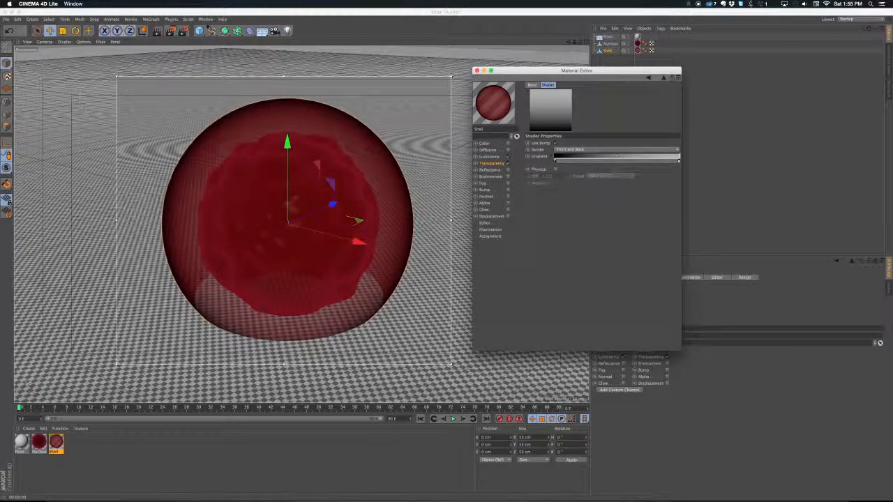
double_click(678, 161)
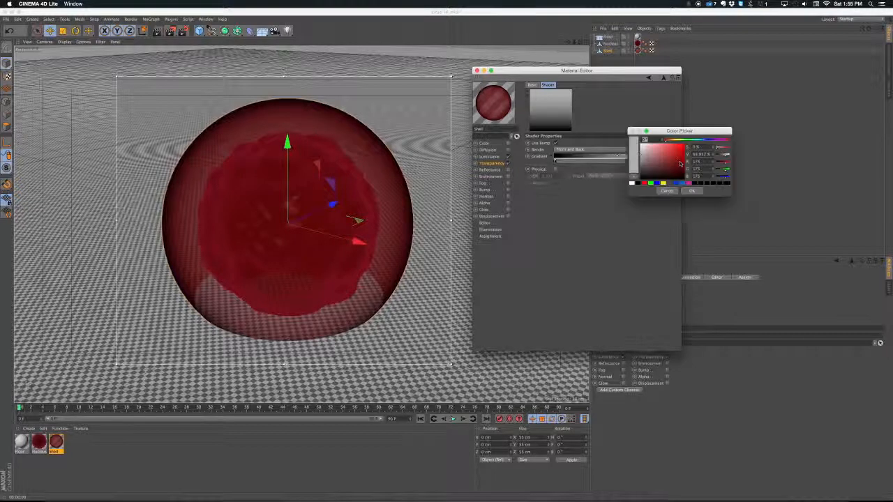
key(Return)
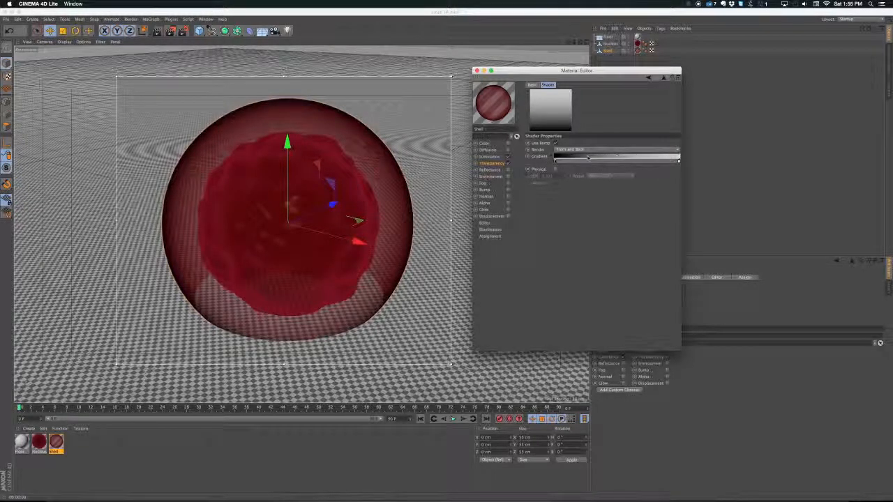
Step: Move the dark knot of the Transparency gradient slightly inward, shift its midpoint toward the dark end, and enable the Shell's Displacement channel
drag(561, 161, 628, 162)
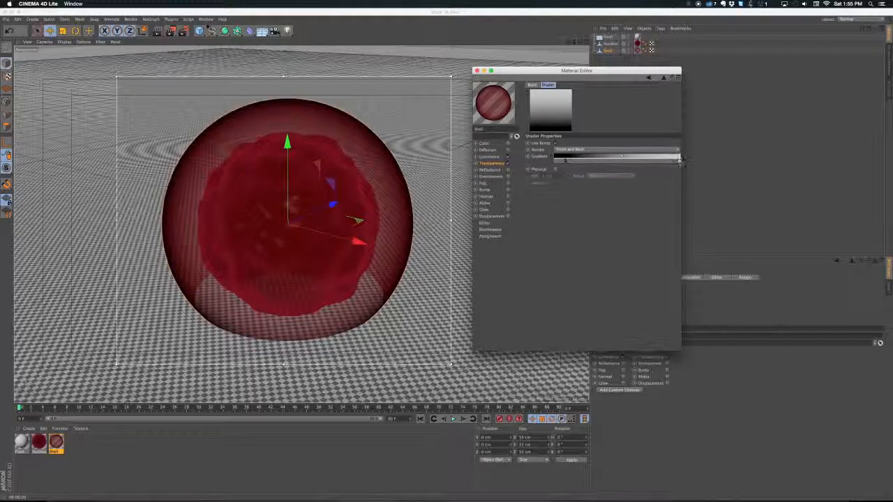
drag(628, 162, 611, 157)
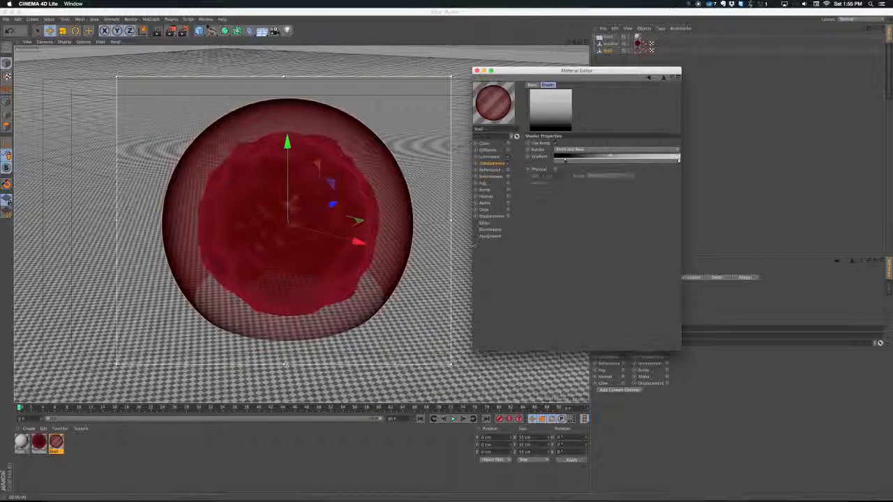
click(508, 217)
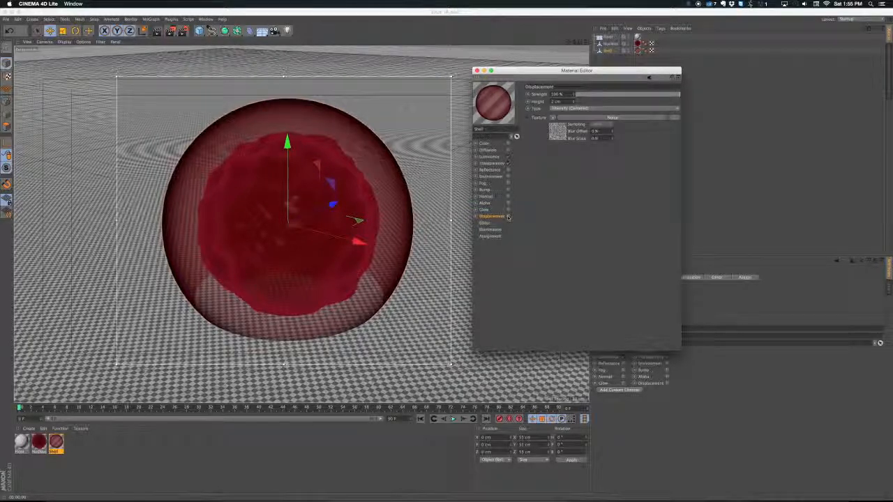
click(510, 217)
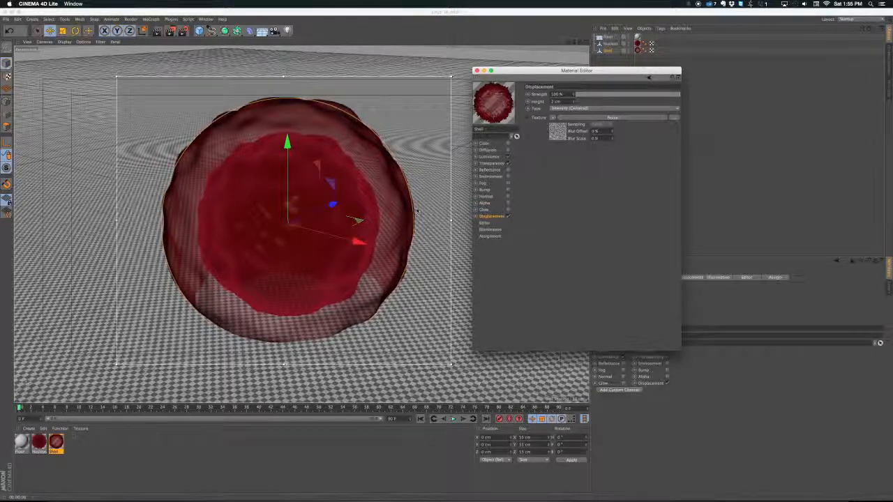
Step: Set the Animation Speed of the Nucleus material's displacement noise to 1, comparing with the reference movie in QuickTime Player
click(39, 442)
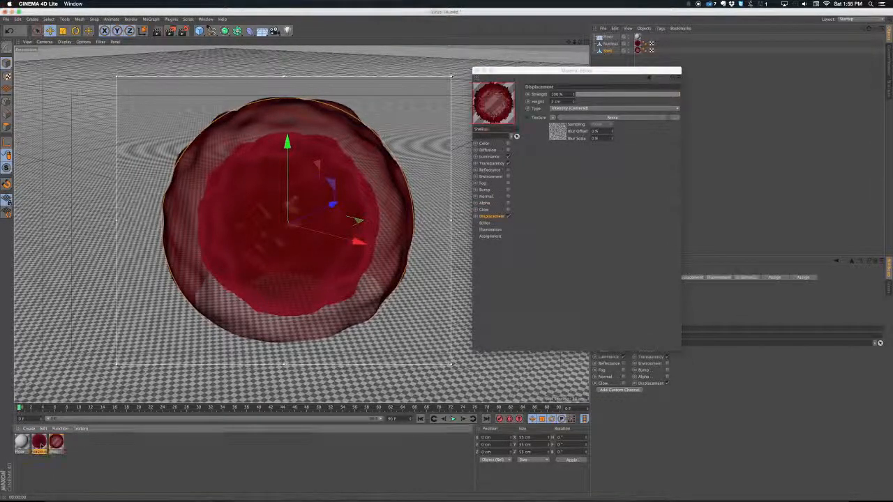
click(557, 130)
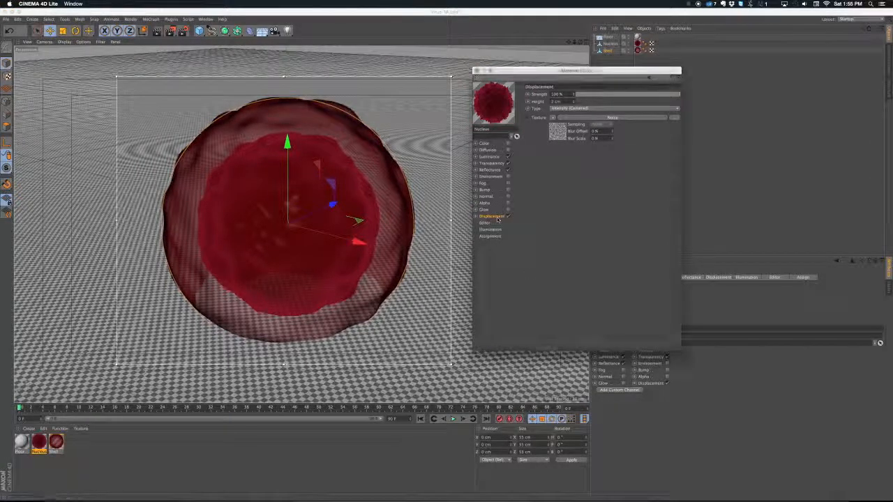
click(558, 130)
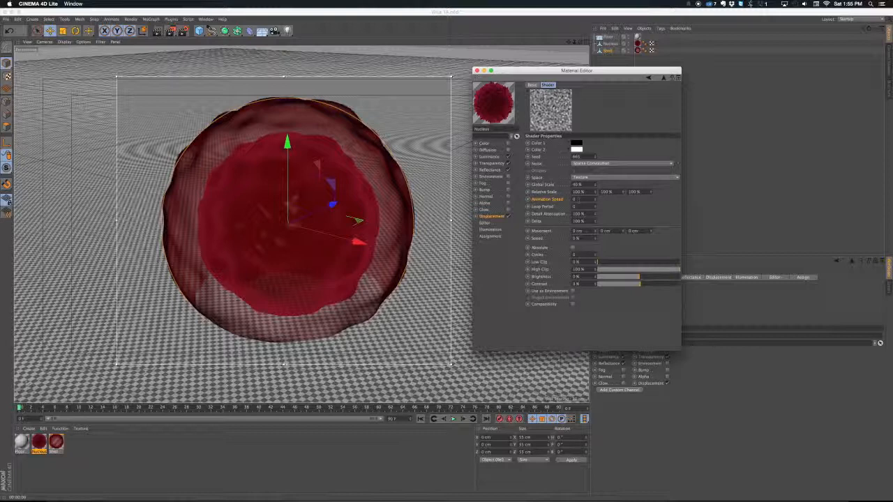
key(super+Tab)
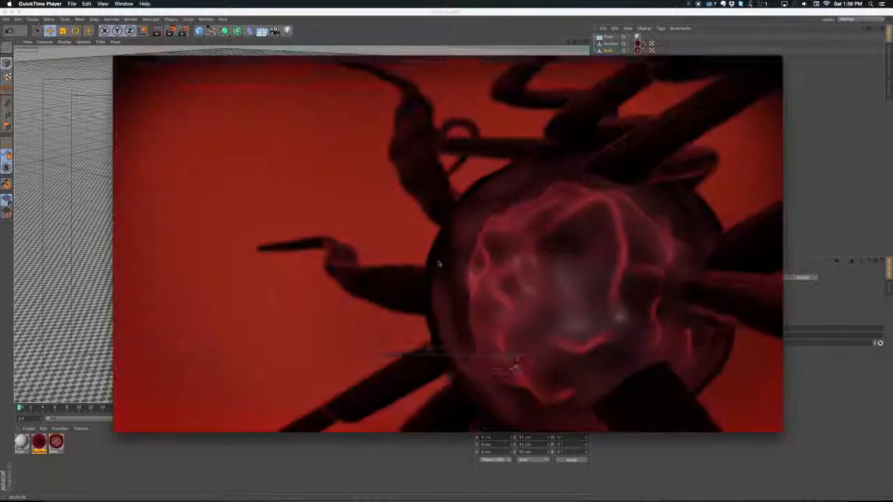
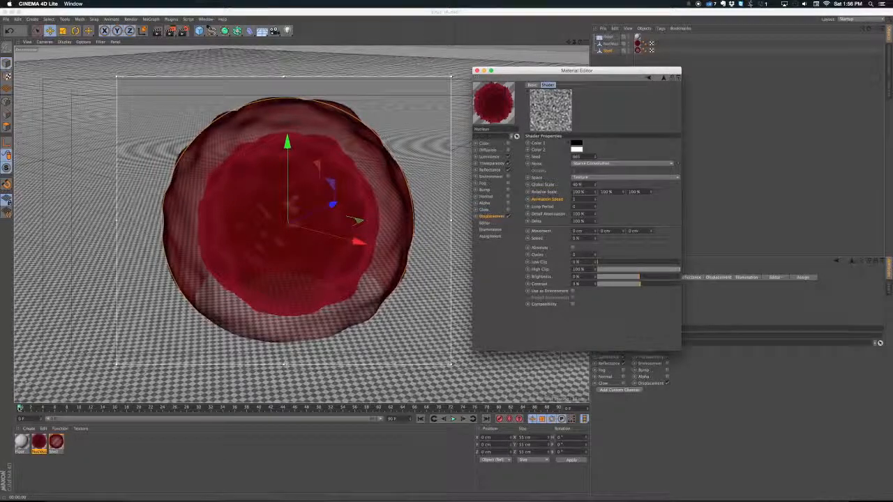
click(574, 198)
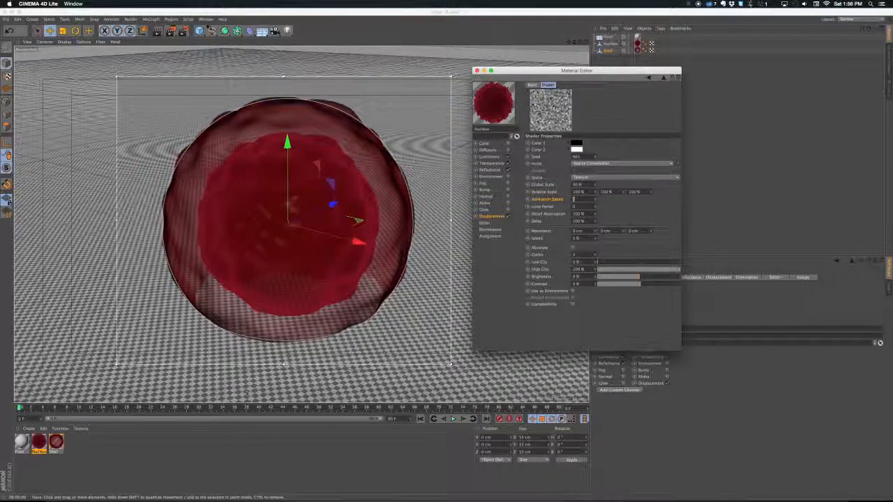
Step: Set the Animation Speed of the Shell material's displacement noise to 0.75, and recheck the reference movie in QuickTime Player
click(57, 443)
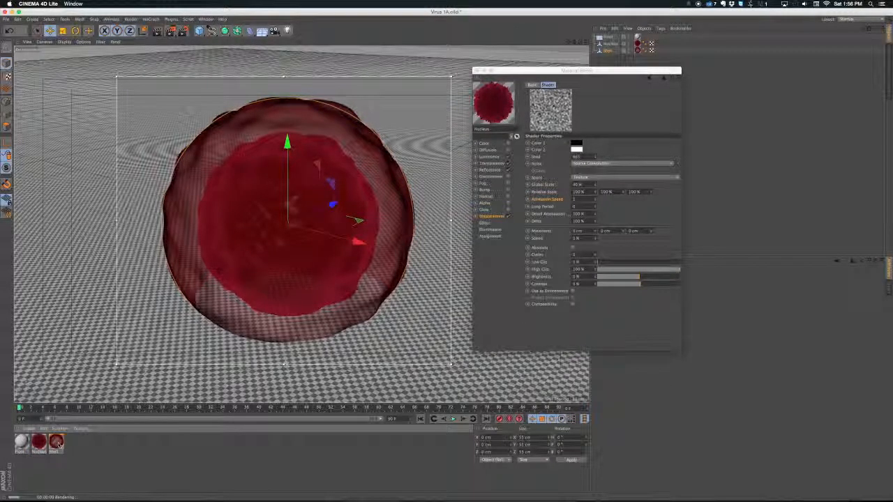
double_click(57, 444)
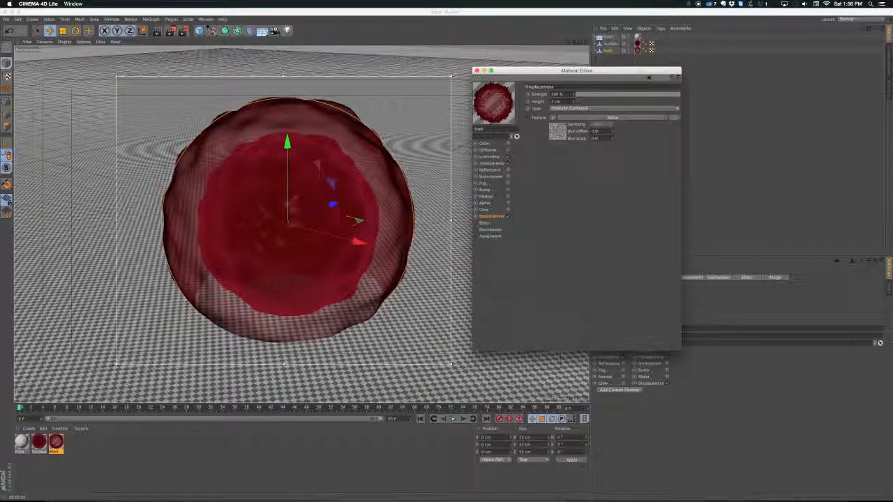
click(557, 131)
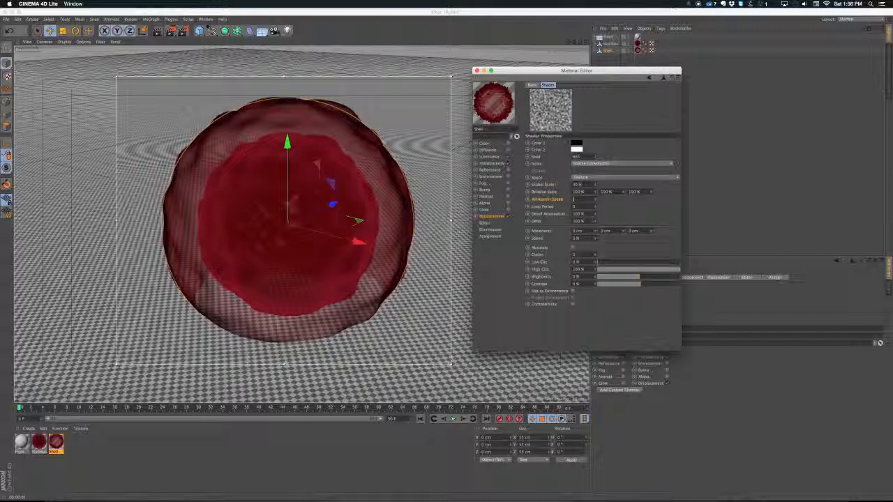
key(Return)
key(super+Tab)
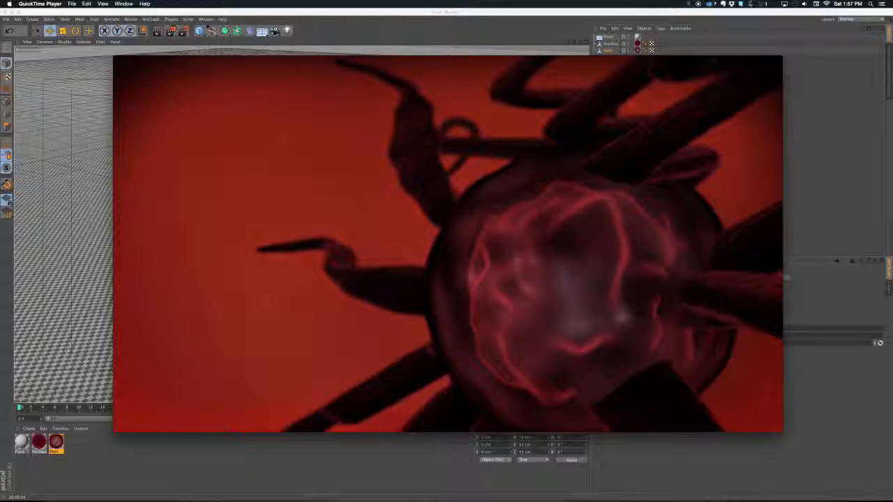
key(super+q)
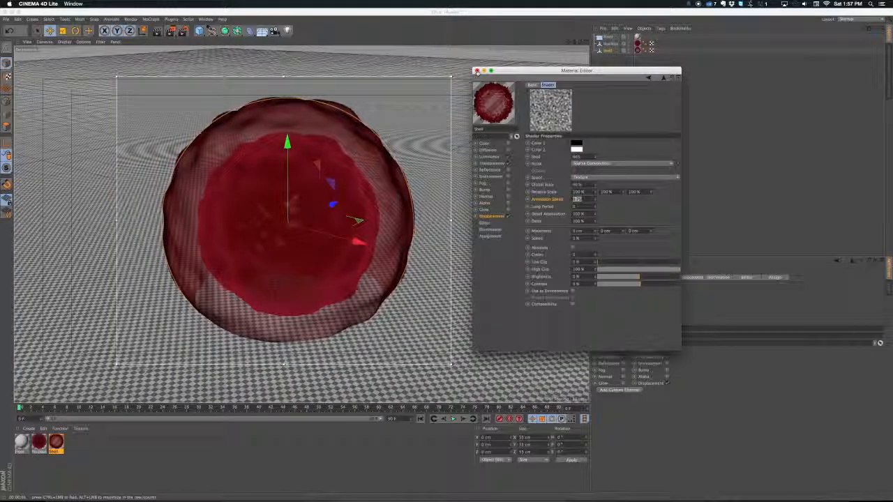
Step: Close the material settings, turn off the Interactive Render Region, and hide the Floor object
click(477, 71)
click(171, 31)
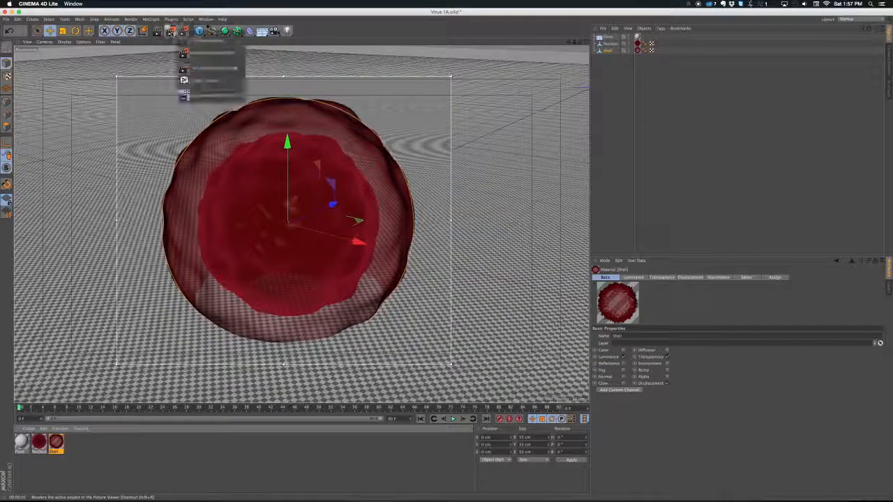
click(202, 95)
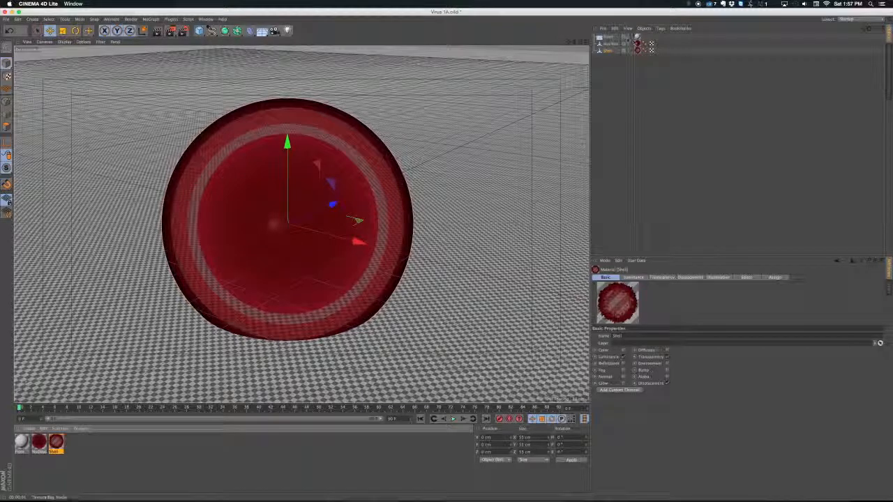
alt+double_click(628, 36)
scroll(413, 265, down, 3)
scroll(414, 265, down, 4)
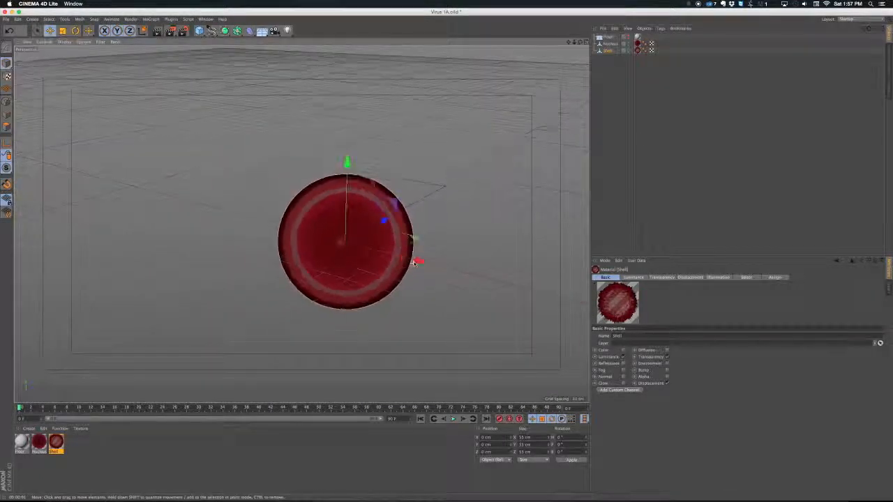
alt+middle_drag(444, 228, 361, 239)
scroll(361, 239, down, 2)
scroll(361, 239, down, 1)
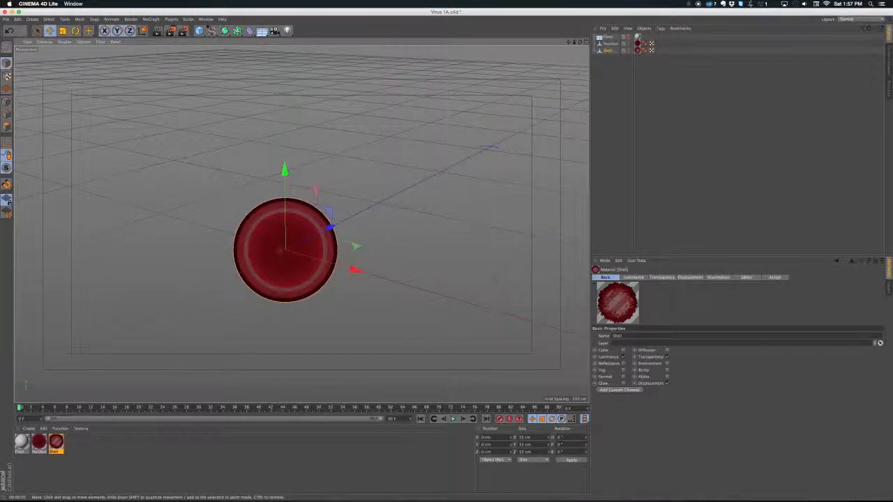
Step: Add a Cone primitive at the center of the scene
click(199, 31)
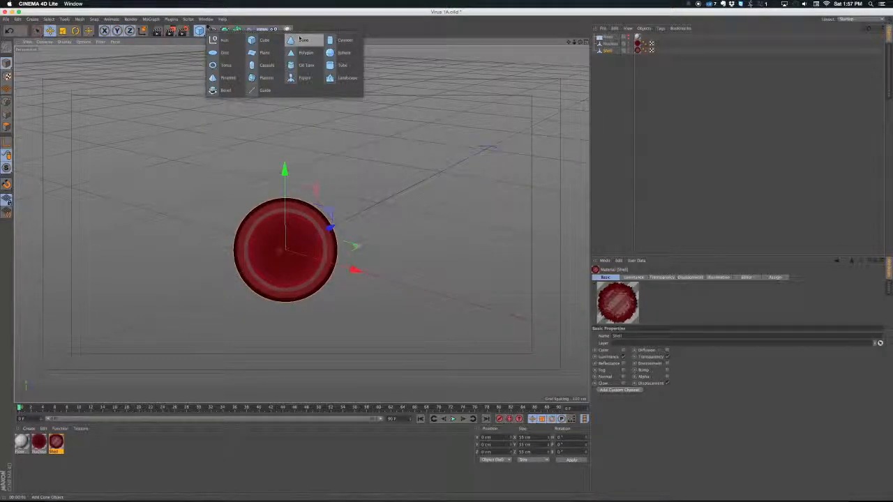
click(300, 39)
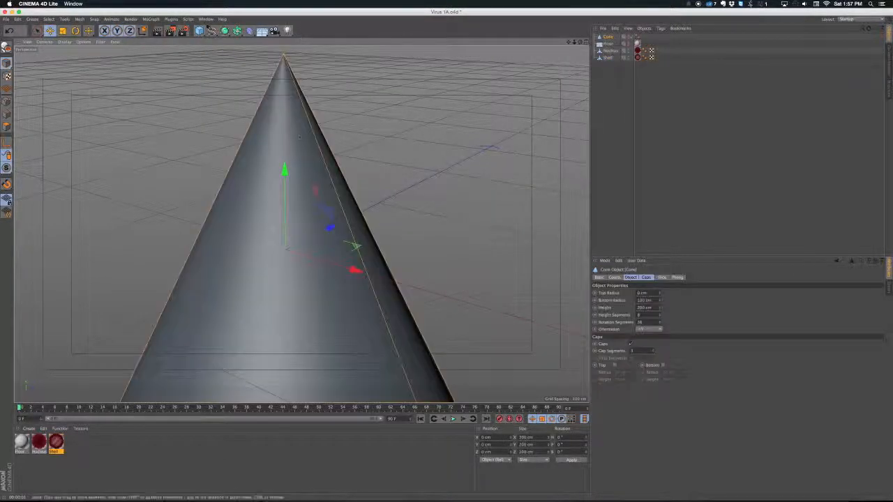
scroll(293, 148, down, 3)
scroll(294, 148, down, 2)
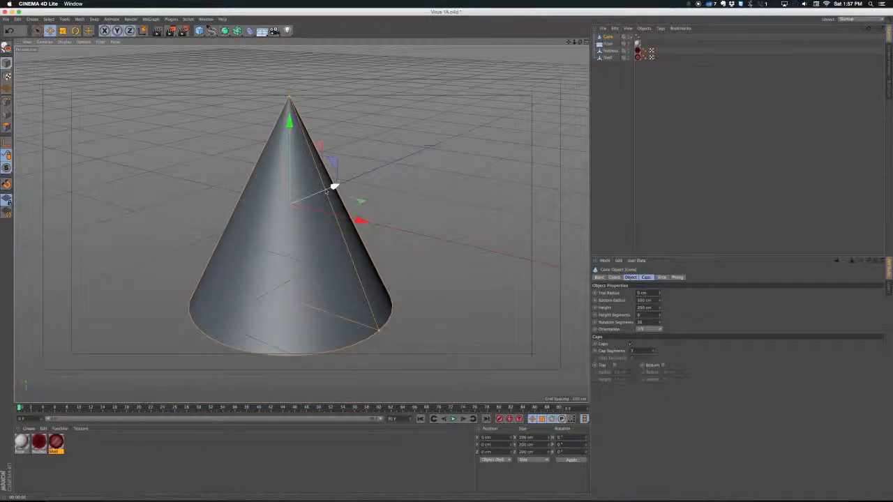
Step: Slim the cone down to a bottom radius of about 7.7 cm, keeping it centered on the virus
alt+drag(335, 185, 290, 204)
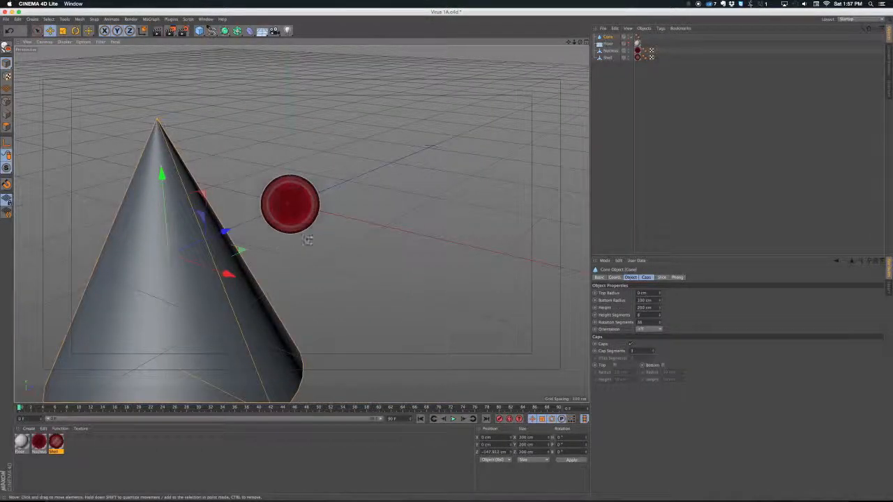
key(h)
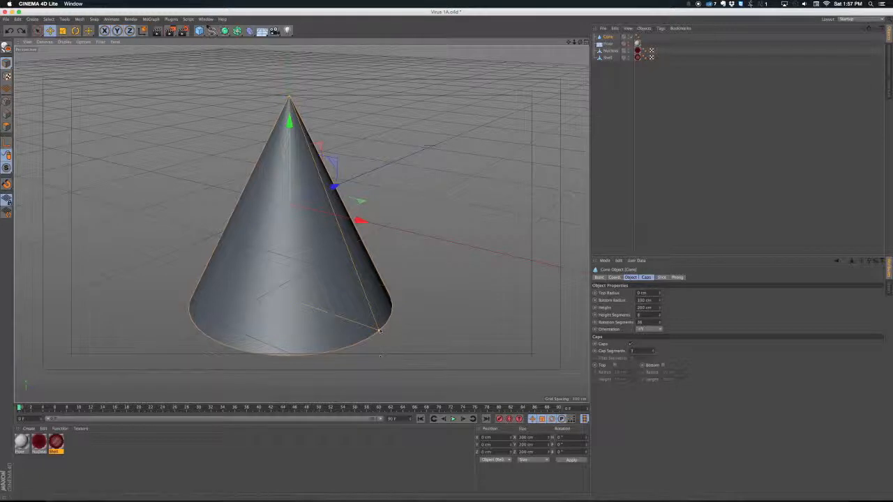
scroll(376, 338, up, 4)
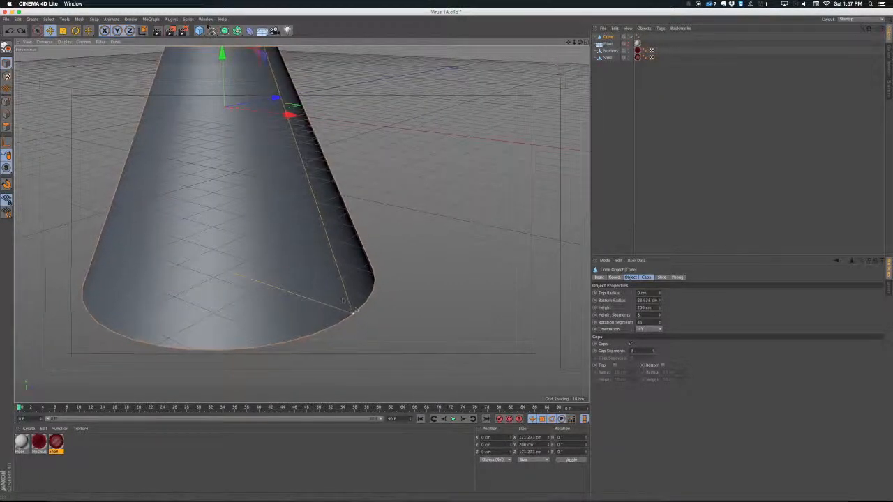
drag(355, 315, 322, 286)
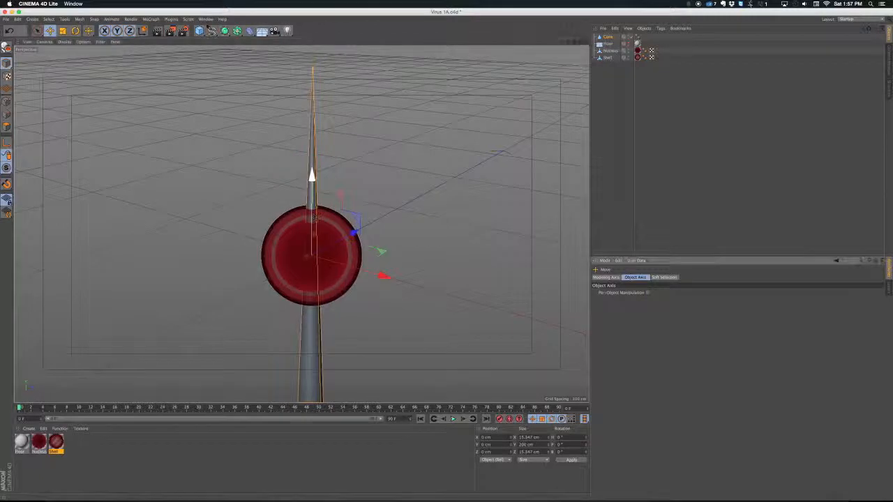
Step: Shorten the cone to about 167 cm high and raise it to about 90.6 cm in Y, with its base inside the shell
drag(311, 178, 311, 4)
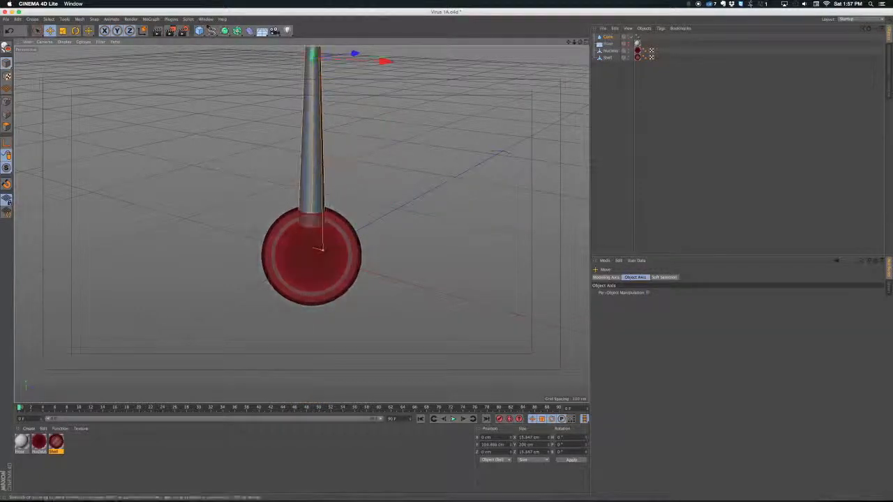
alt+drag(301, 225, 391, 290)
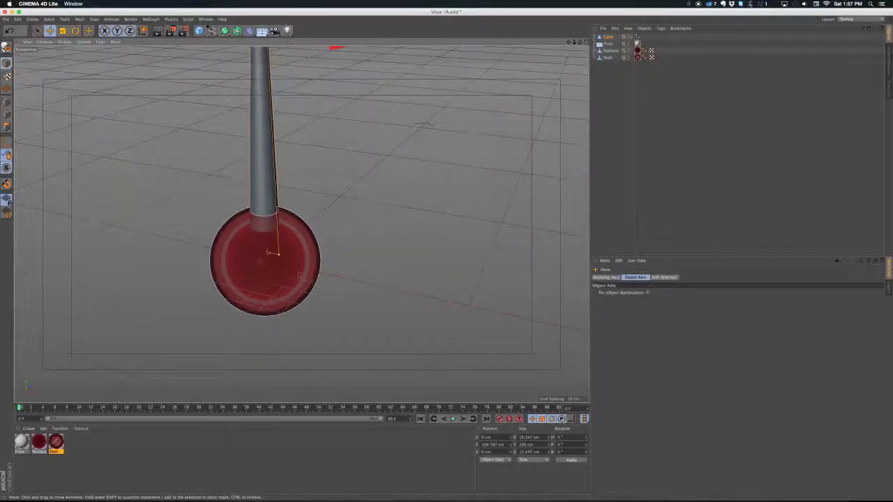
alt+drag(265, 230, 217, 239)
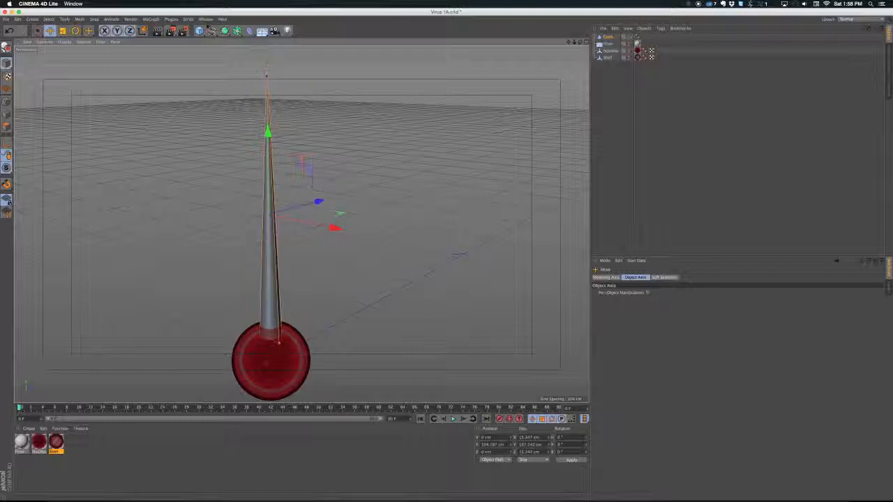
mouse_move(265, 73)
mouse_down()
mouse_move(265, 95)
mouse_move(263, 86)
mouse_up()
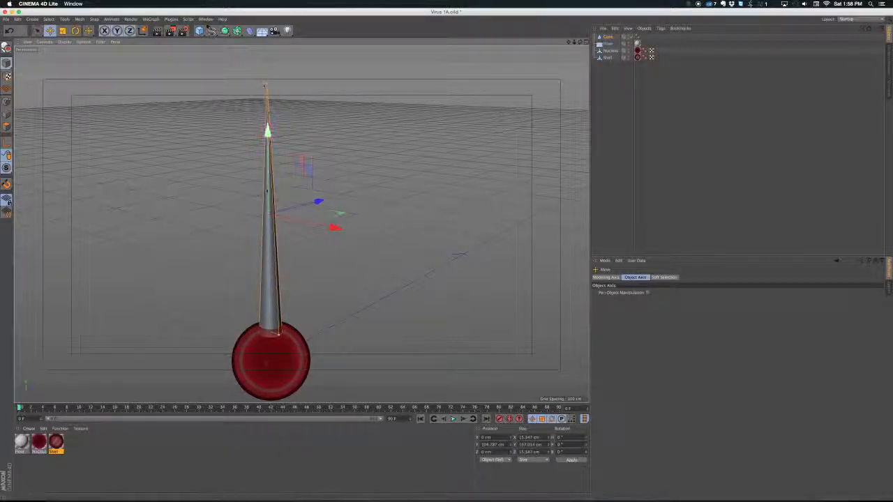
drag(267, 131, 265, 181)
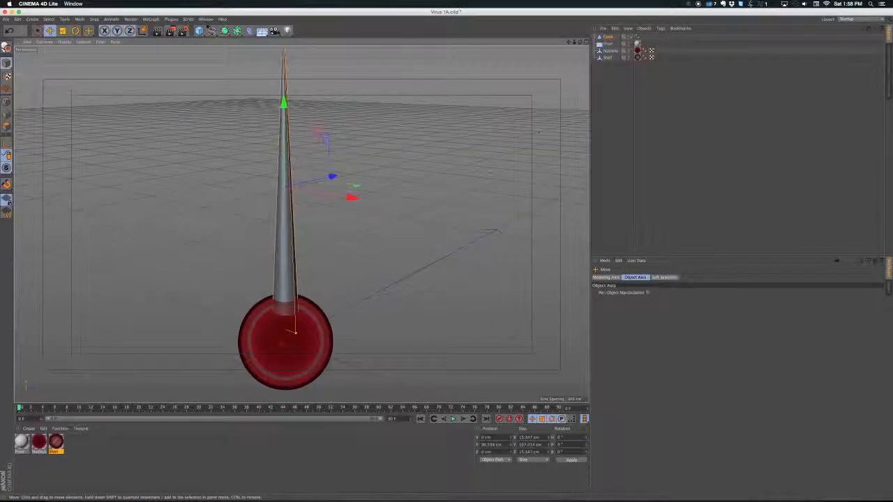
Step: Study the tentacles in the reference movie in QuickTime Player, and in Cinema 4D Lite increase the cone's height segments and set 75 rotation segments
click(607, 40)
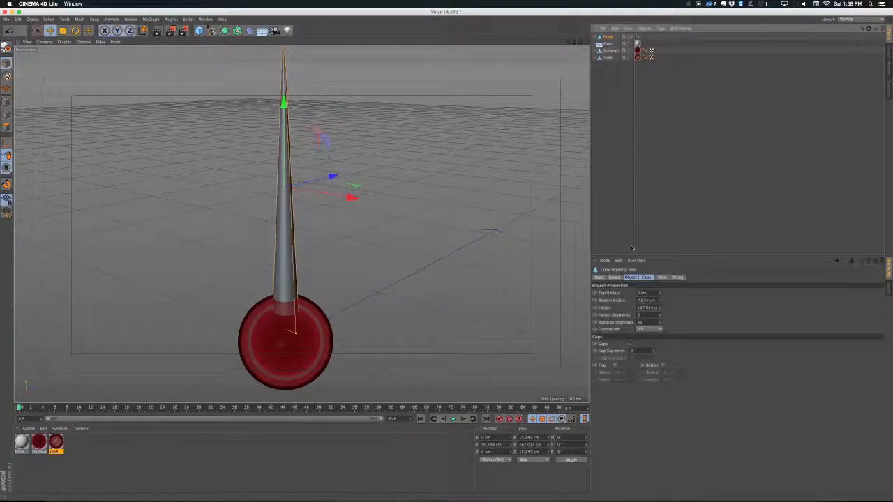
key(super+Tab)
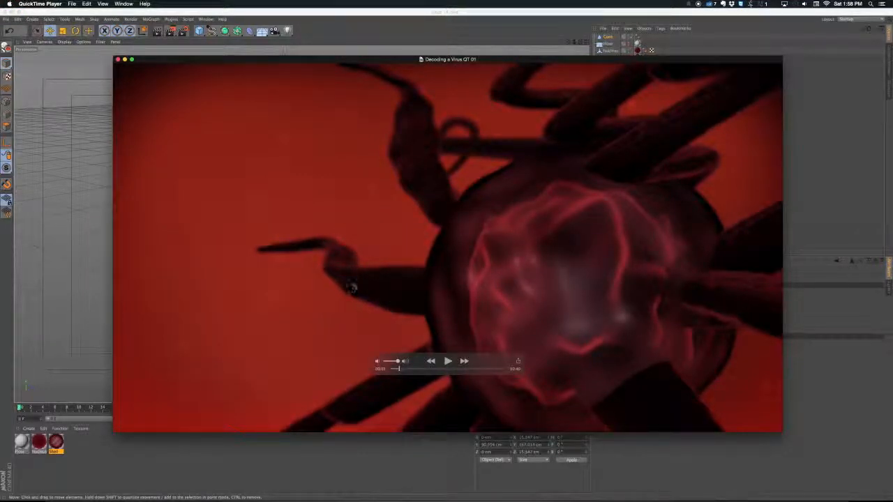
drag(398, 370, 398, 368)
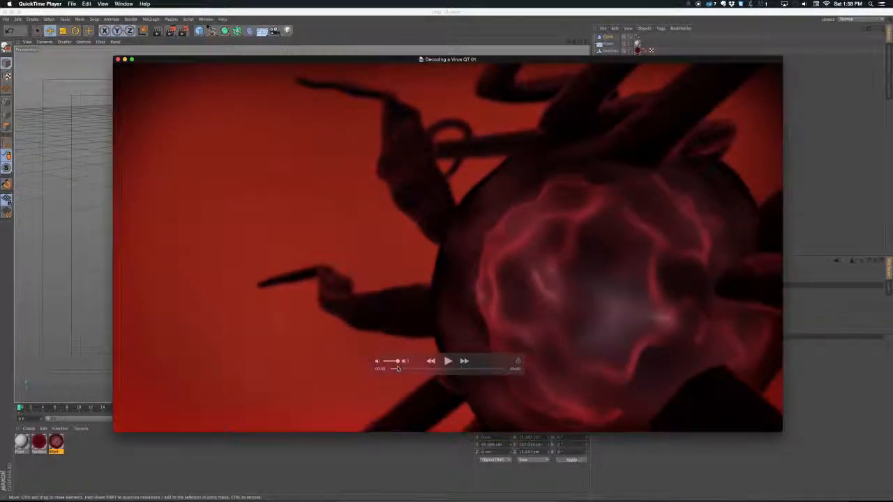
key(super+Tab)
alt+middle_drag(321, 221, 323, 244)
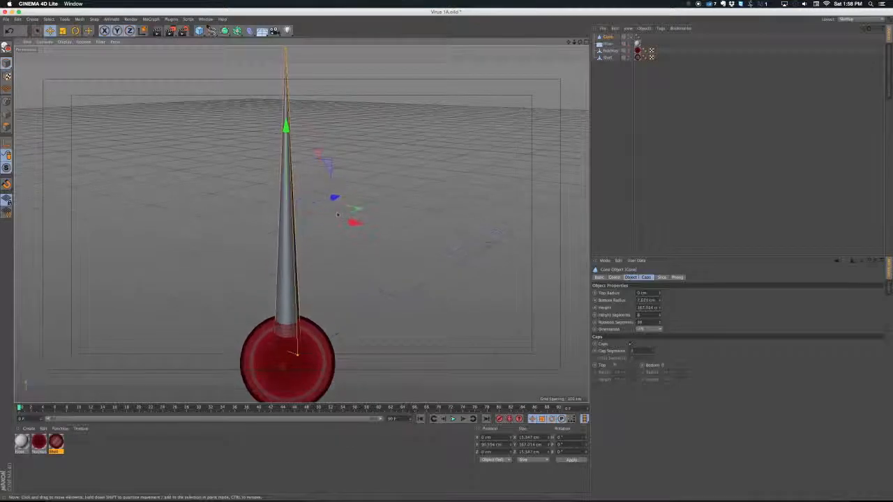
click(607, 36)
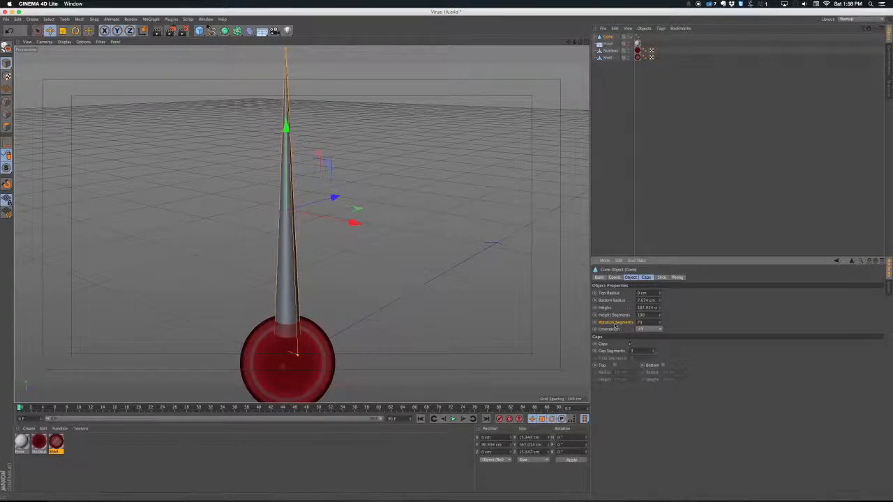
Step: Add a Wind deformer to the scene, and recheck the tentacles in the reference movie in QuickTime Player
alt+middle_drag(364, 180, 358, 193)
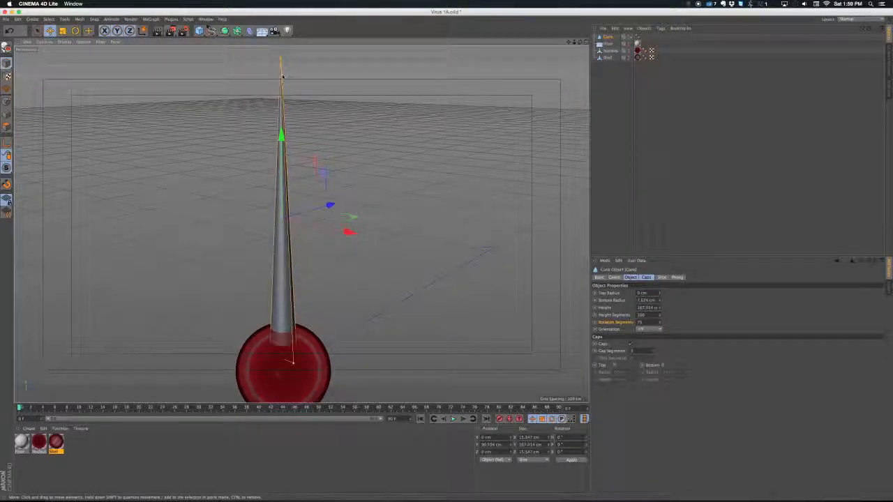
click(250, 30)
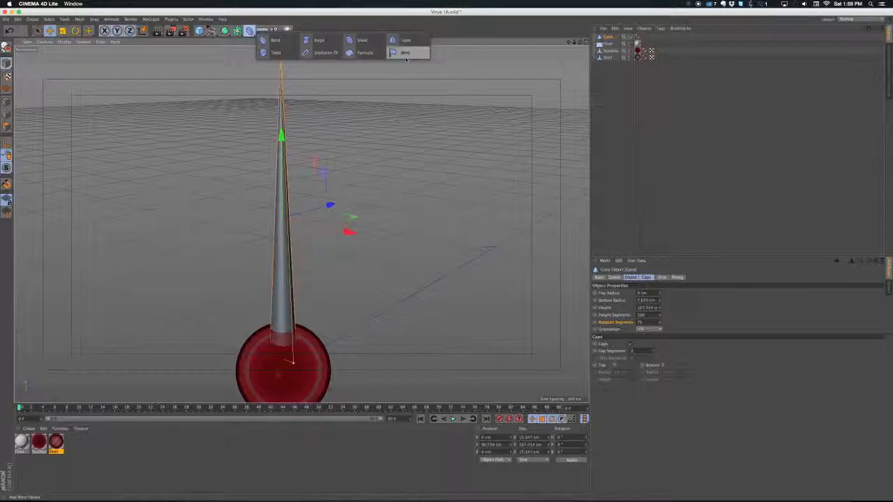
click(404, 53)
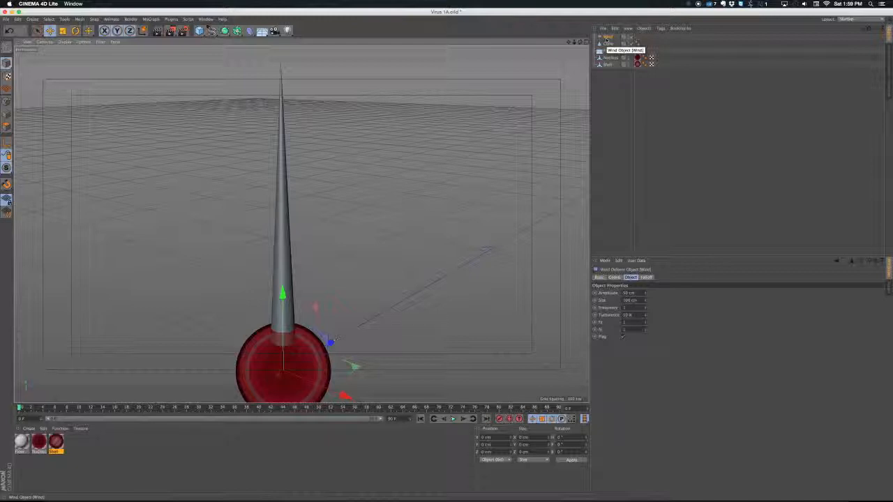
key(super+Tab)
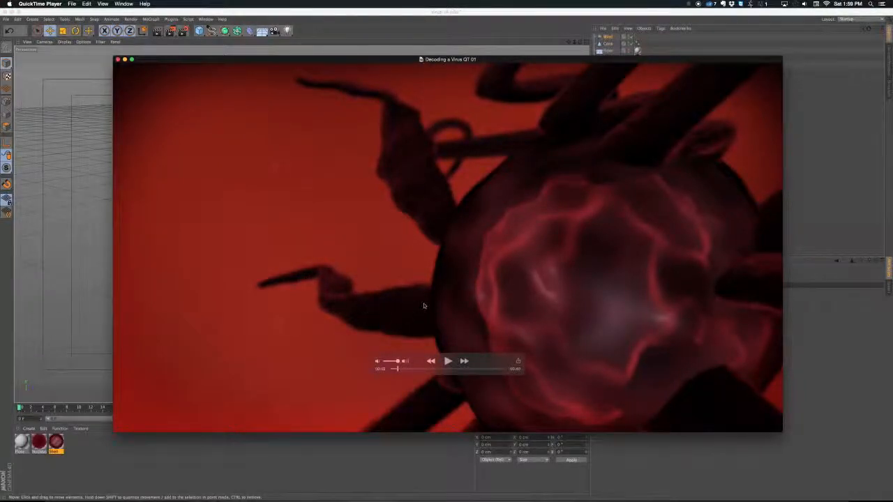
key(super+Tab)
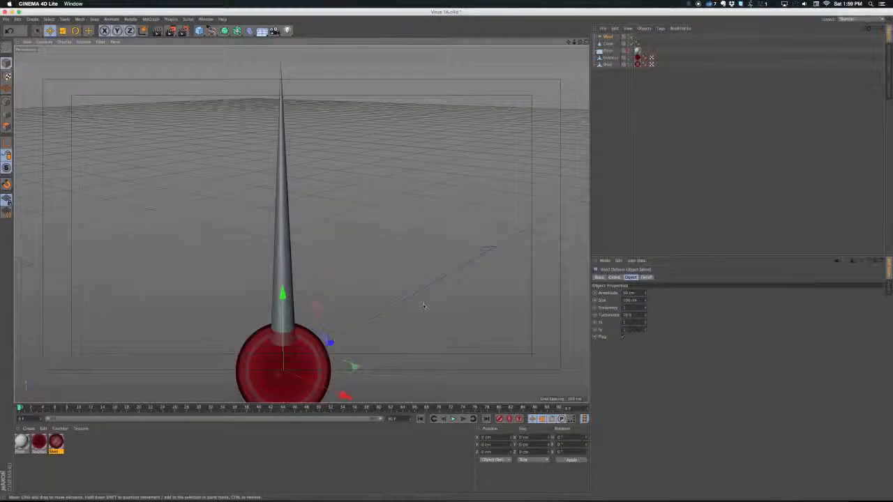
Step: Group the Wind deformer and the Cone into a null and rename it Tentacle
click(609, 37)
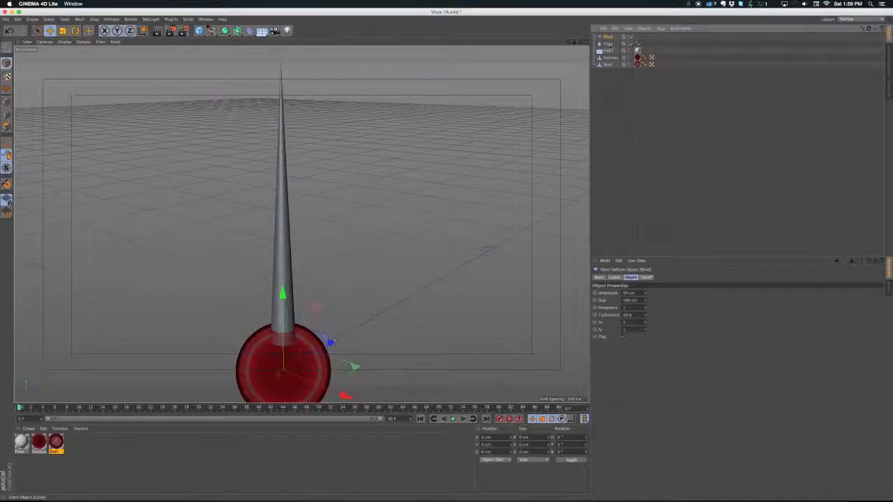
shift+click(609, 46)
right_click(609, 46)
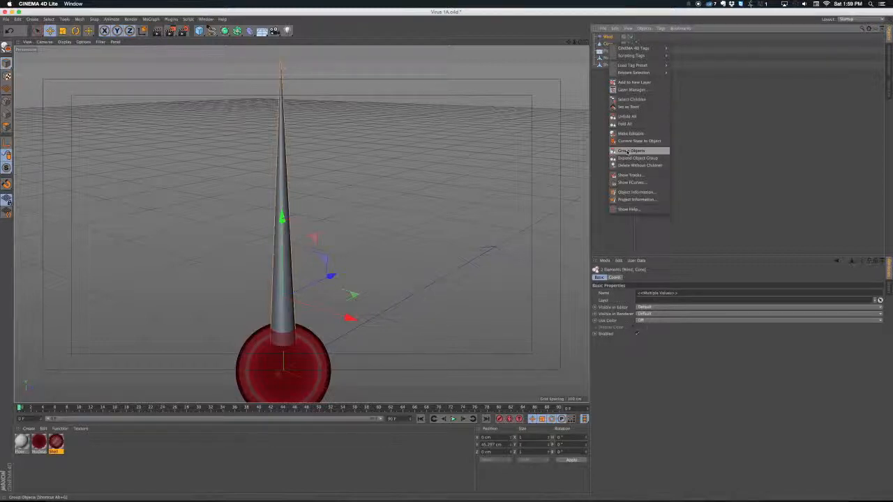
click(626, 152)
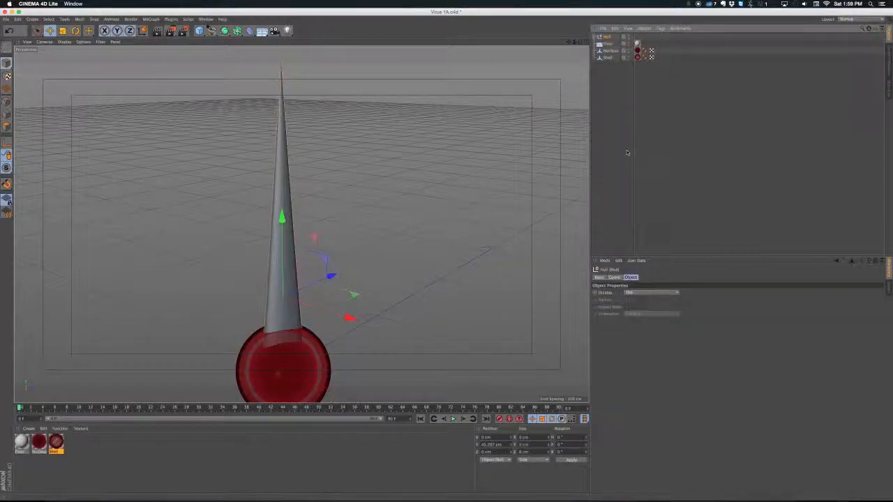
click(594, 37)
double_click(610, 37)
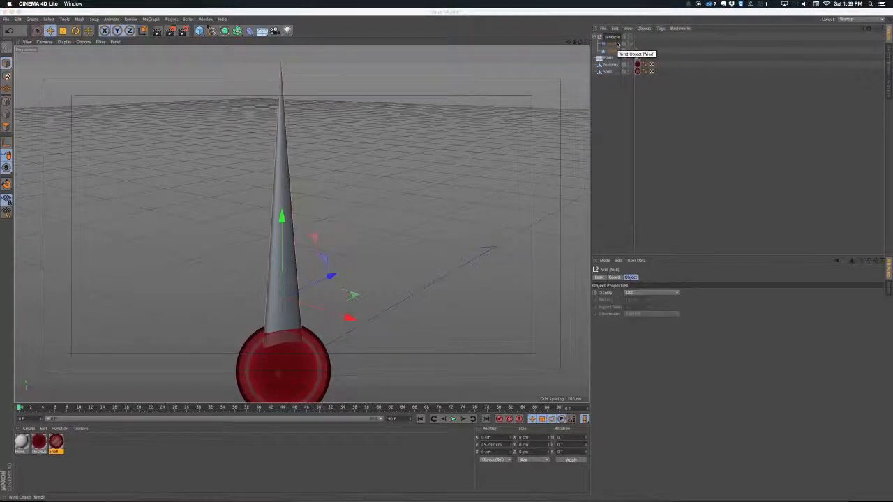
key(Return)
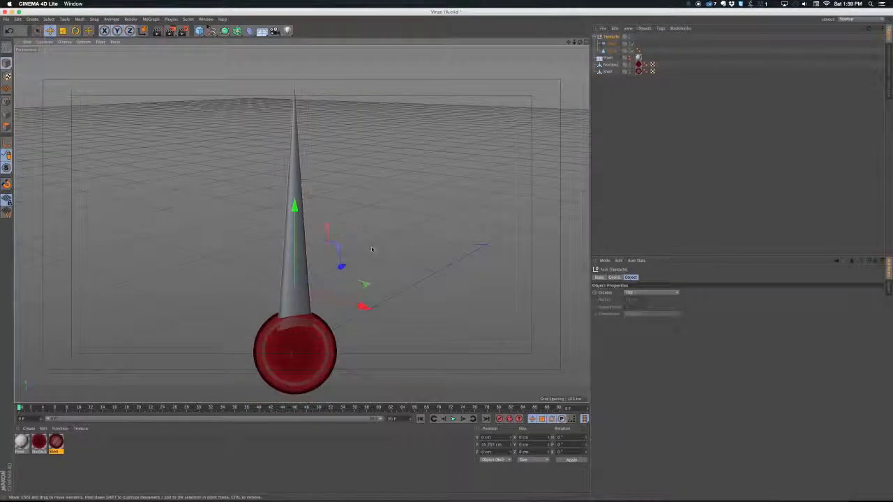
Step: Rotate the Wind deformer inside the Tentacle group to a bank angle of -90° to bend the cone along its length
alt+middle_drag(376, 251, 320, 317)
alt+drag(320, 316, 307, 291)
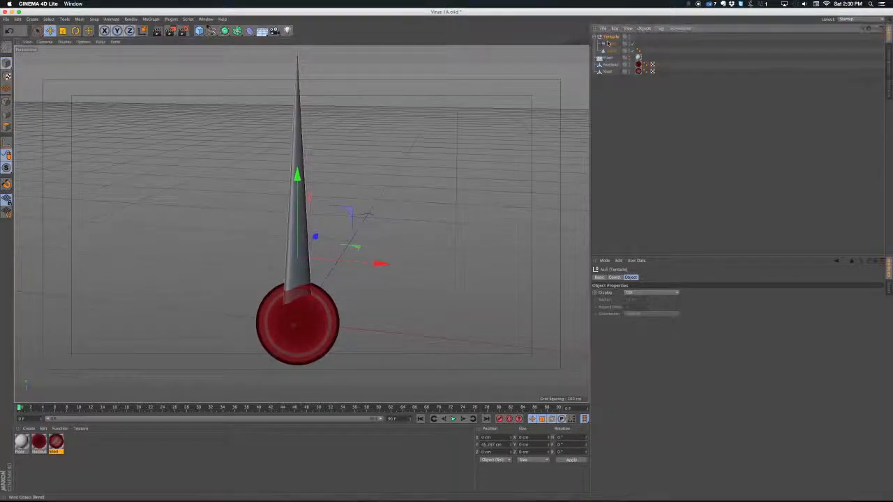
click(249, 31)
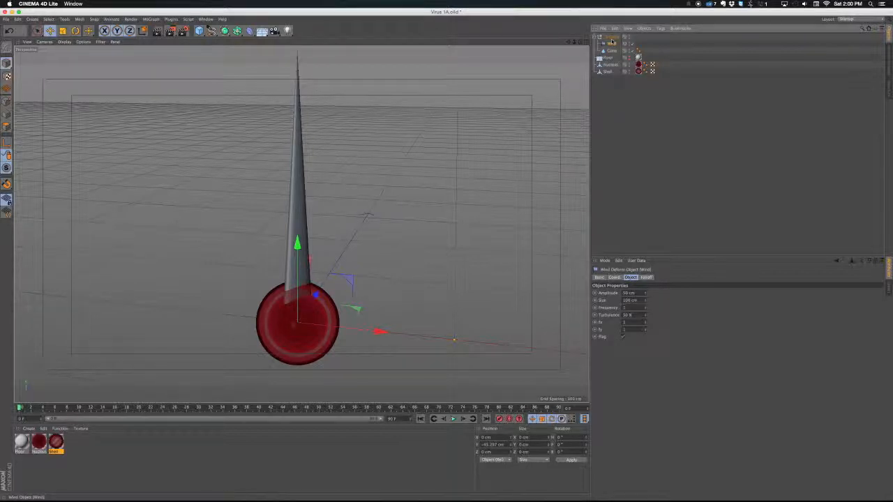
key(r)
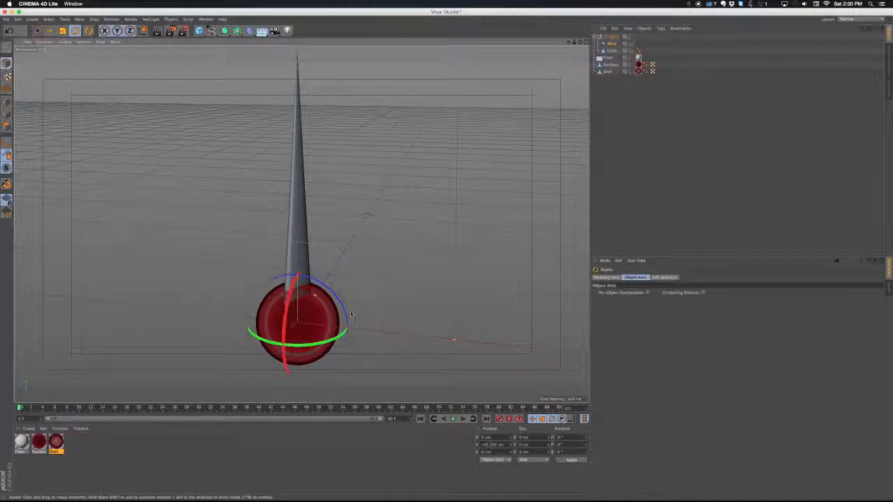
drag(345, 316, 286, 290)
alt+drag(300, 225, 385, 256)
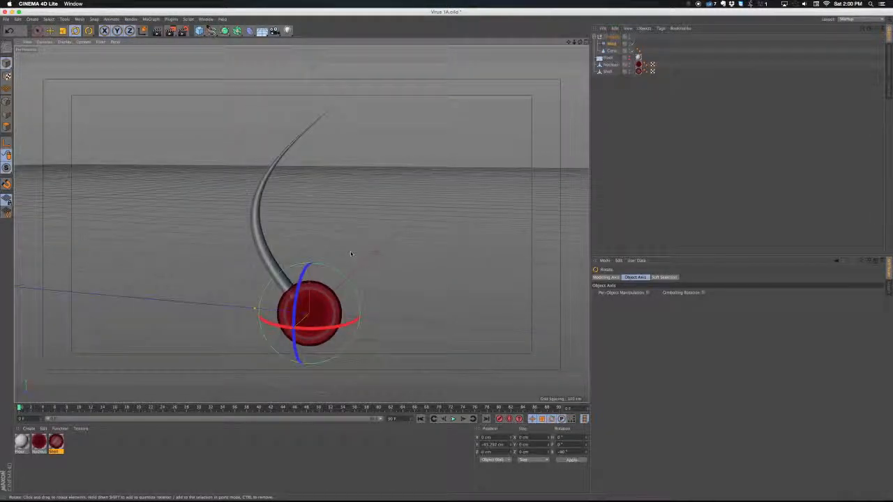
alt+drag(350, 254, 333, 259)
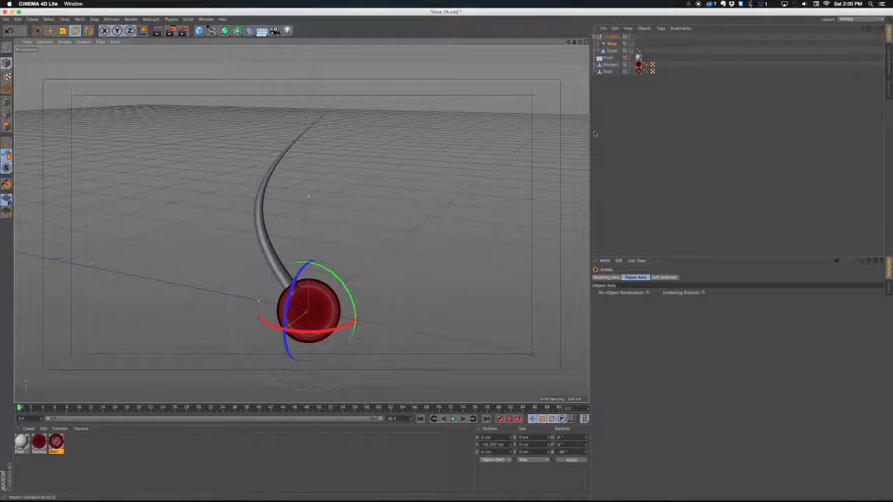
Step: Reduce the Cone's height segments to 4, render a test image in the Picture Viewer, and close the viewer
click(612, 52)
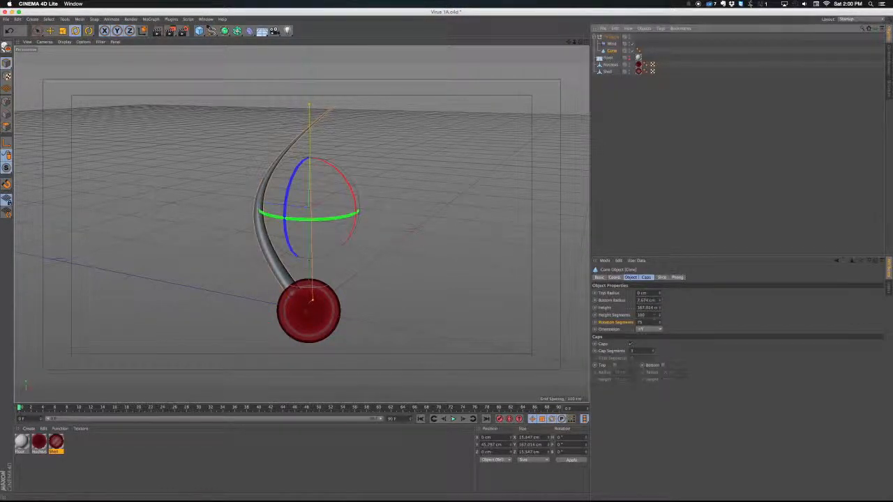
scroll(437, 271, up, 3)
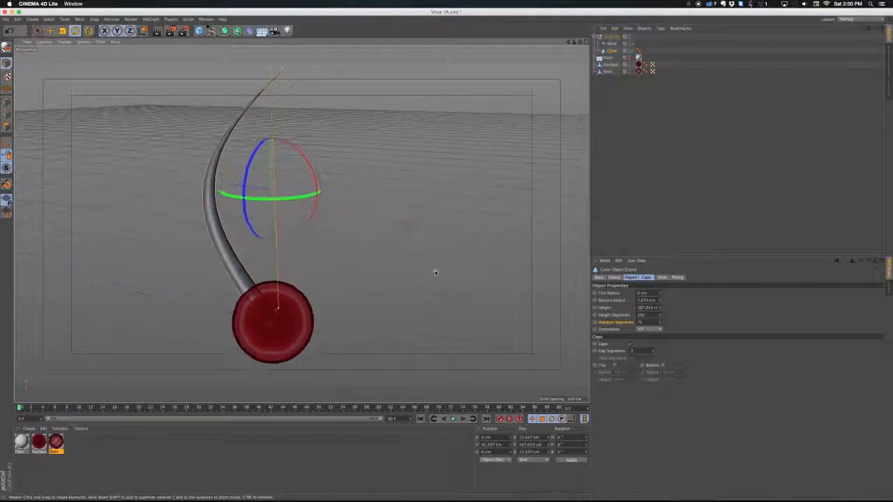
alt+drag(436, 271, 333, 224)
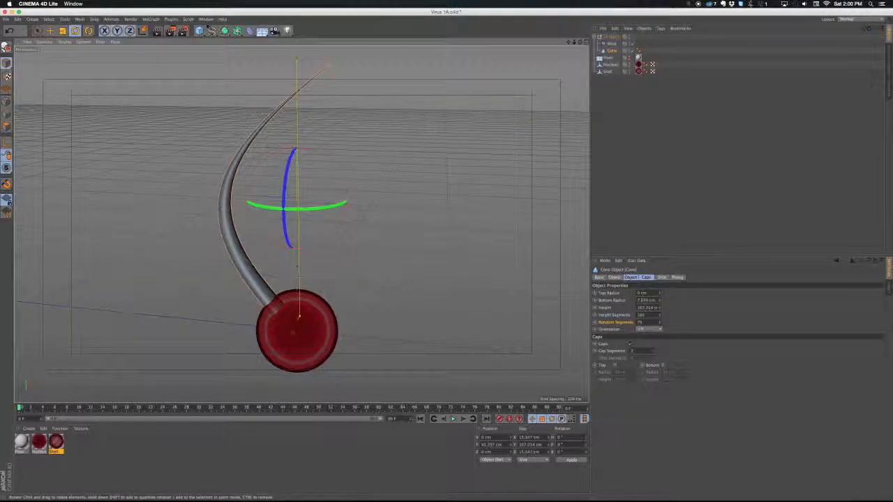
drag(659, 317, 645, 321)
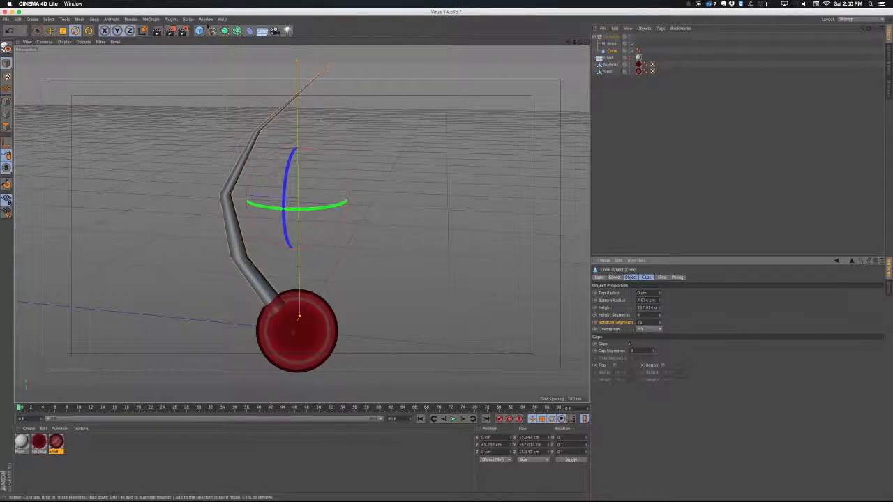
key(shift+r)
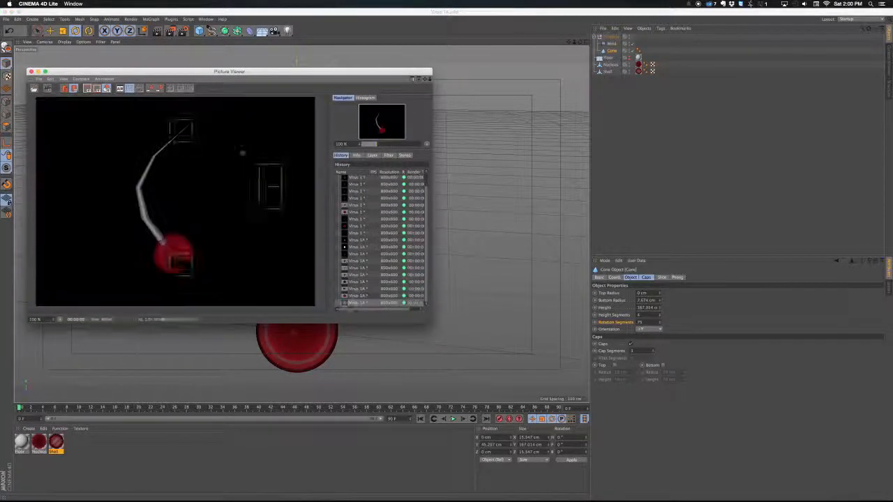
click(31, 72)
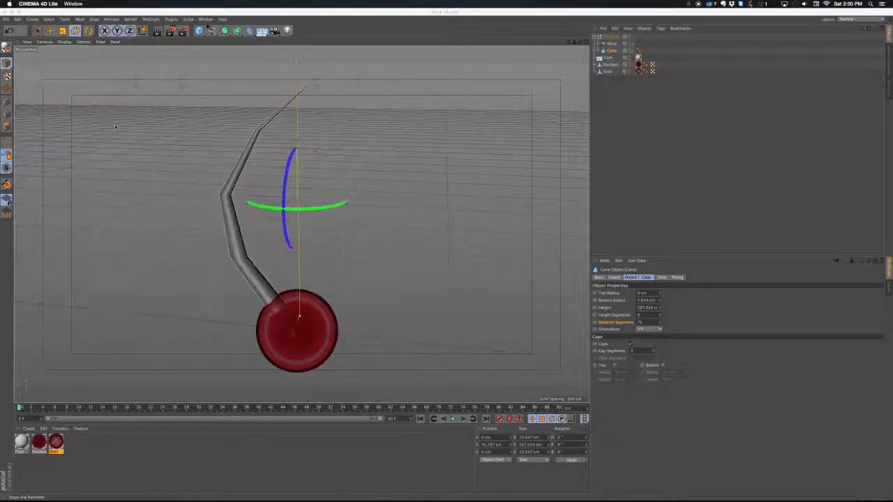
Step: Set the Cone's height segments to 100 so the tentacle bends smoothly
click(639, 315)
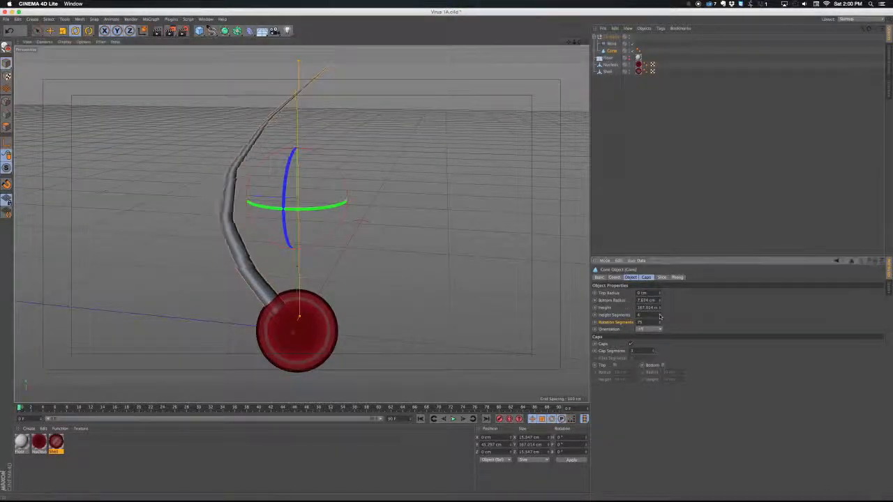
text(60)
key(Return)
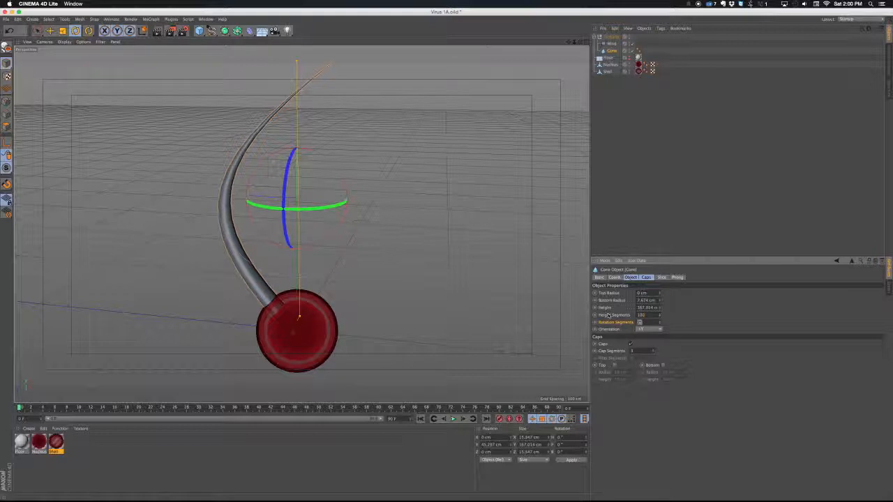
click(371, 209)
alt+drag(371, 209, 364, 254)
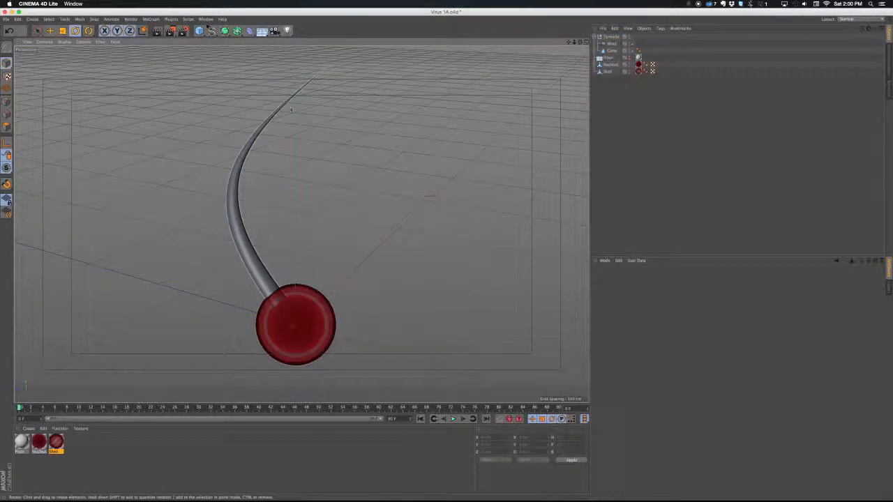
Step: Try different sizes on the Wind deformer and set its size to 25 cm
click(611, 44)
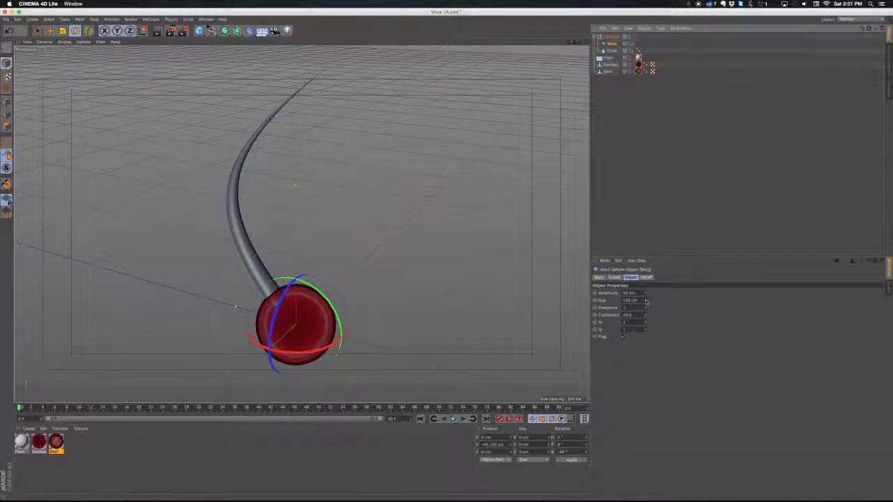
drag(645, 301, 645, 335)
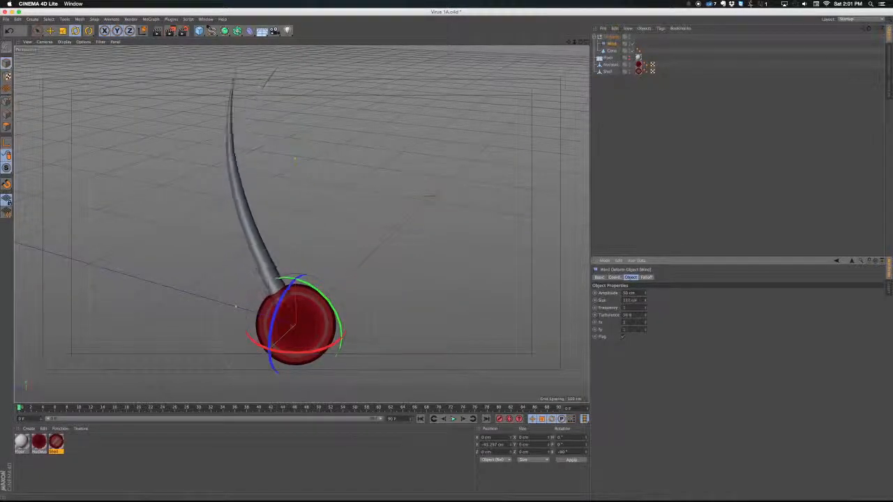
drag(645, 300, 594, 300)
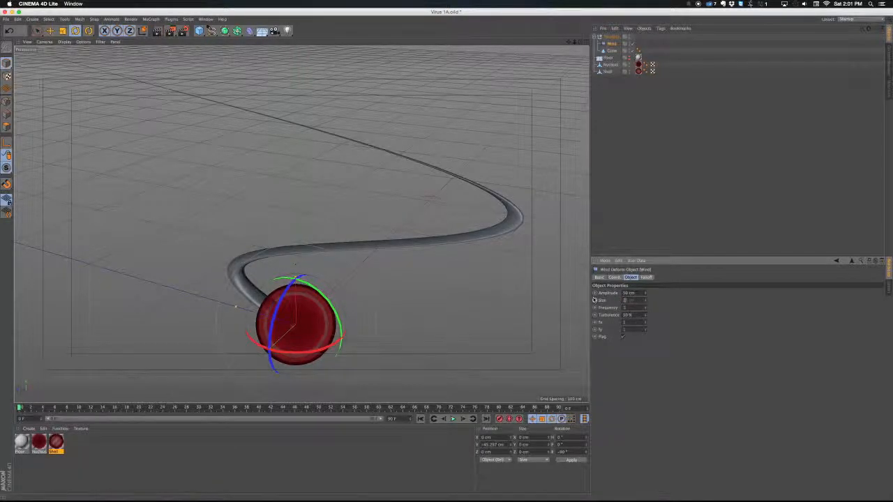
text(25)
key(Tab)
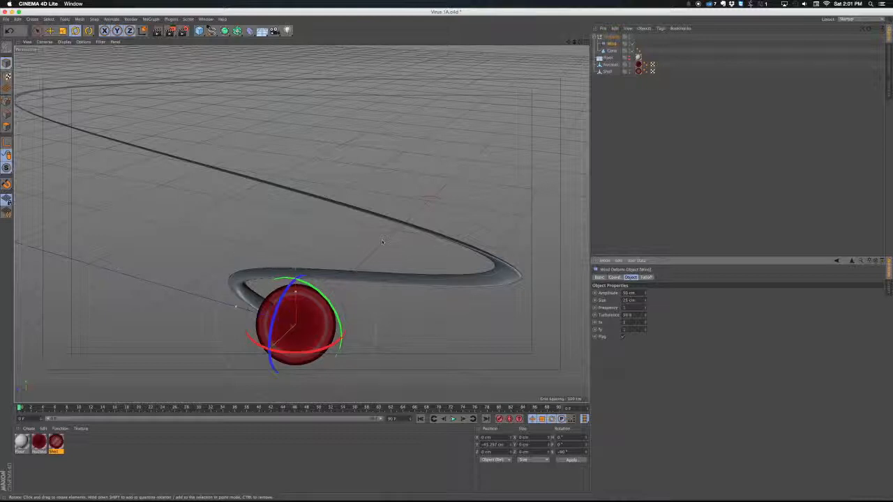
Step: Reduce the Wind deformer's amplitude to 5 cm
alt+drag(362, 299, 349, 230)
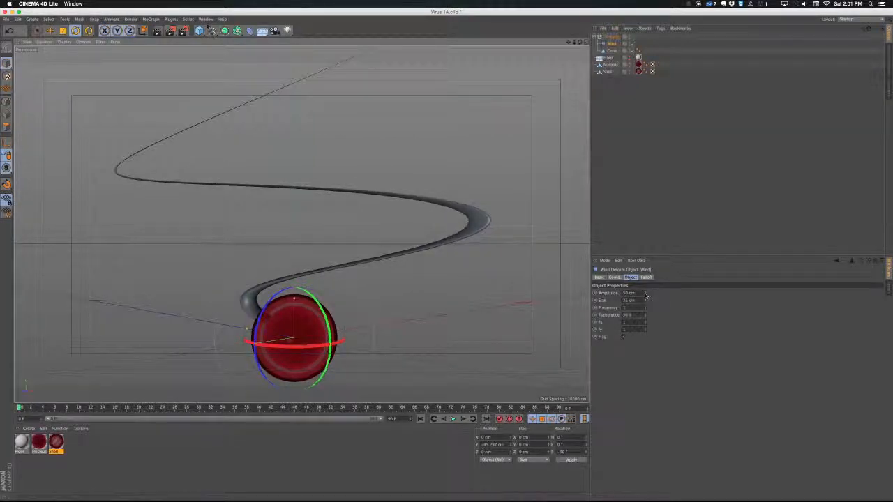
alt+drag(378, 257, 384, 272)
drag(645, 293, 645, 324)
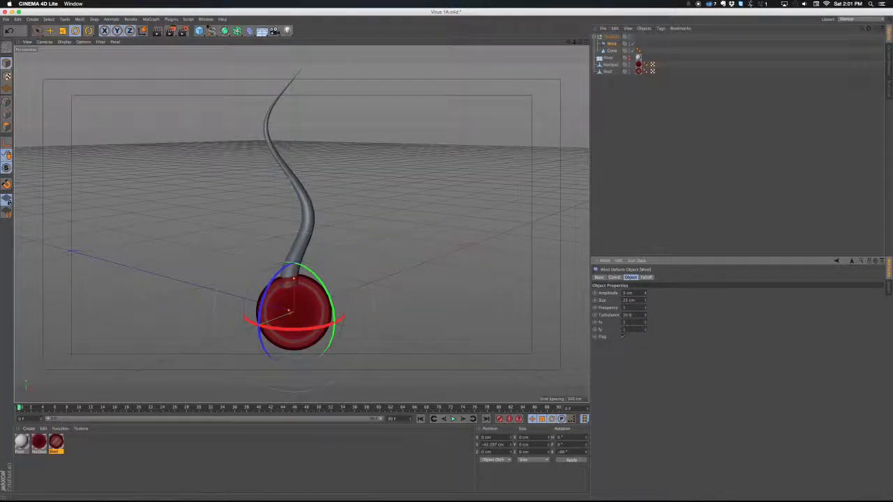
alt+drag(501, 274, 266, 261)
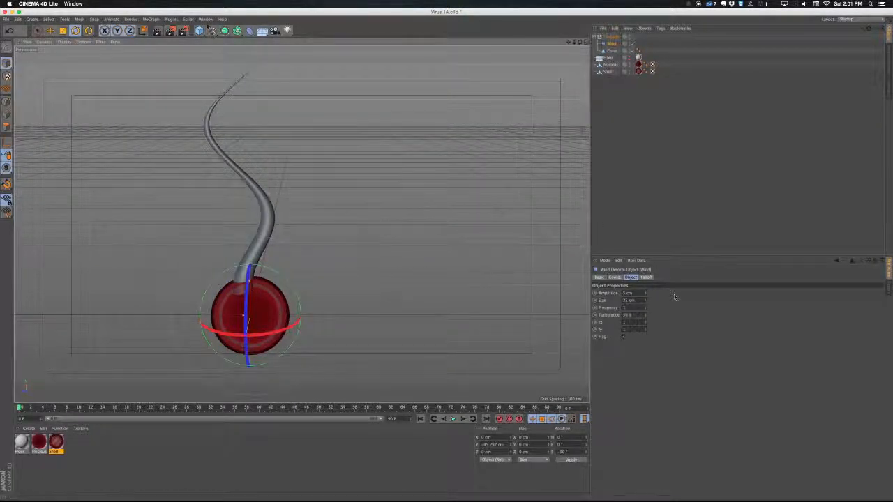
Step: Play back the tentacle's animation and set the Wind deformer's frequency to 5
click(624, 308)
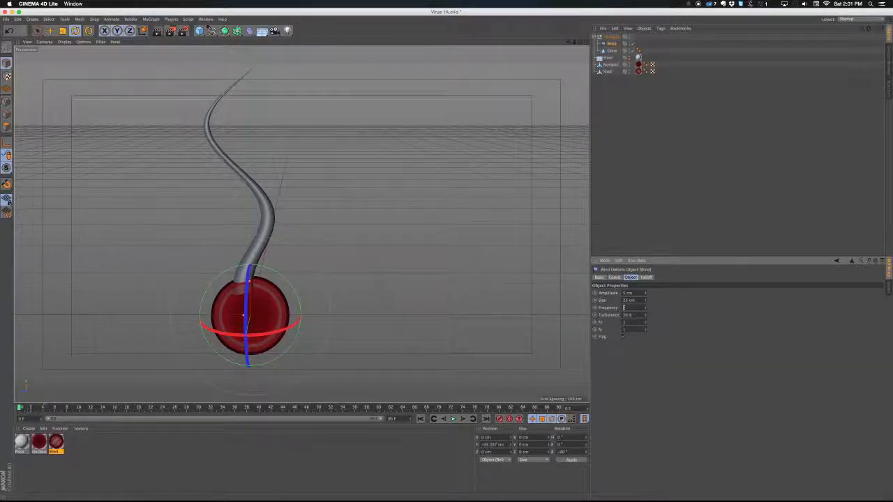
drag(19, 409, 374, 407)
key(F8)
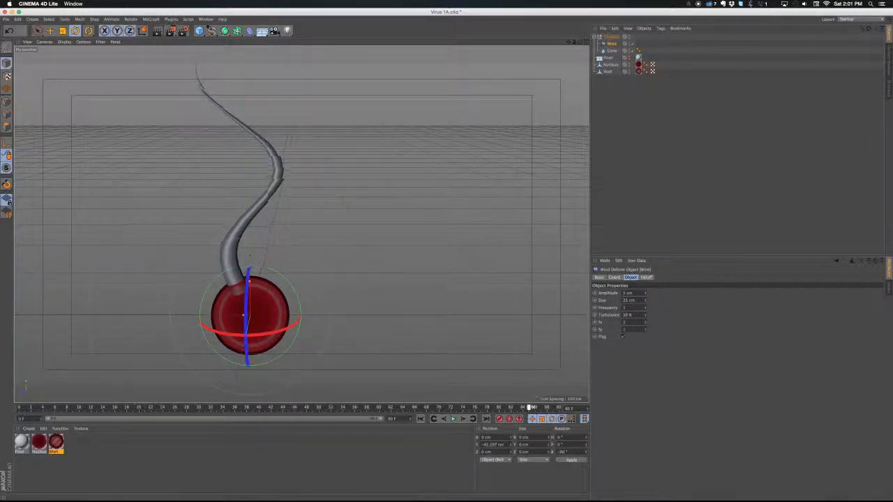
click(626, 307)
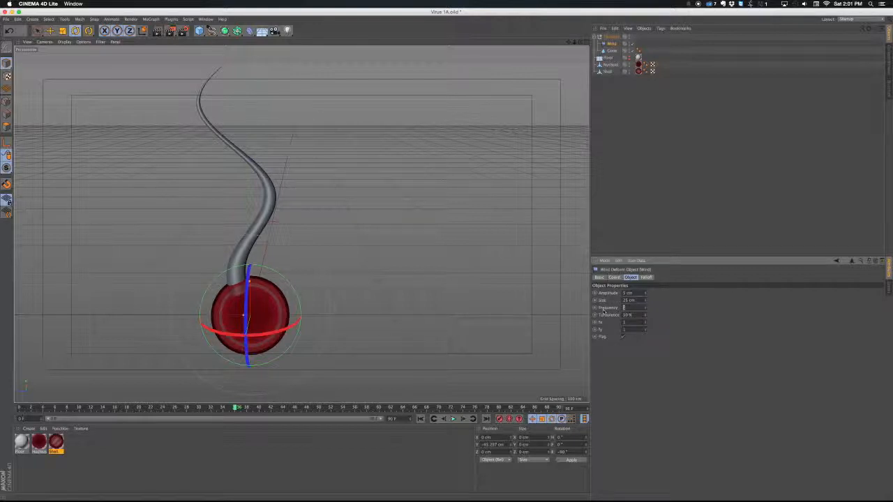
text(5)
key(Return)
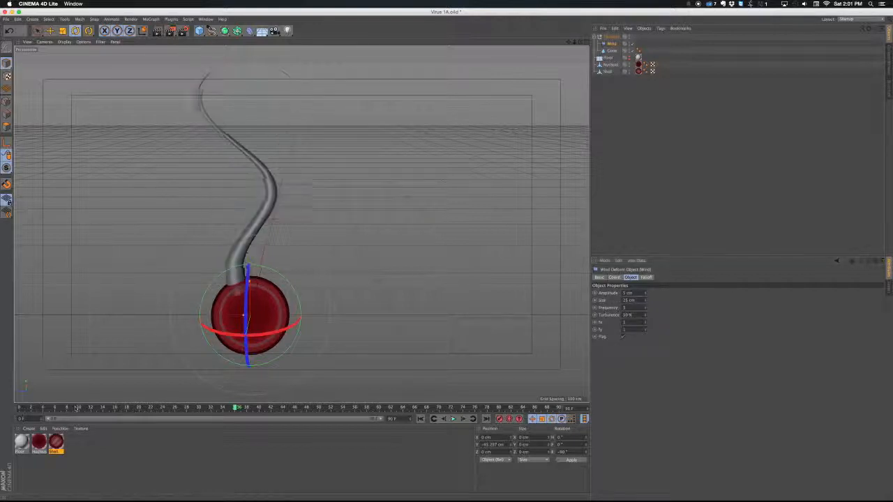
Step: Scrub through the timeline and examine the tentacle's waving motion from the front and from the side
drag(147, 406, 174, 407)
alt+drag(293, 140, 348, 175)
alt+drag(367, 261, 267, 324)
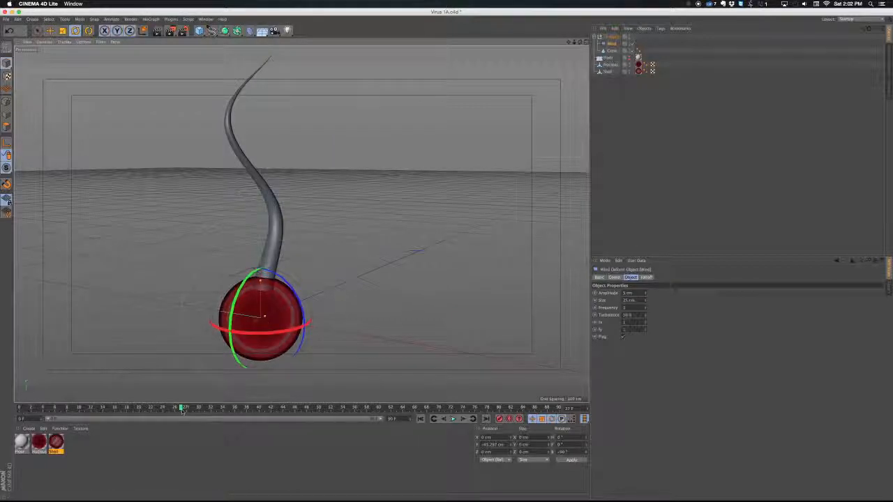
drag(183, 407, 300, 408)
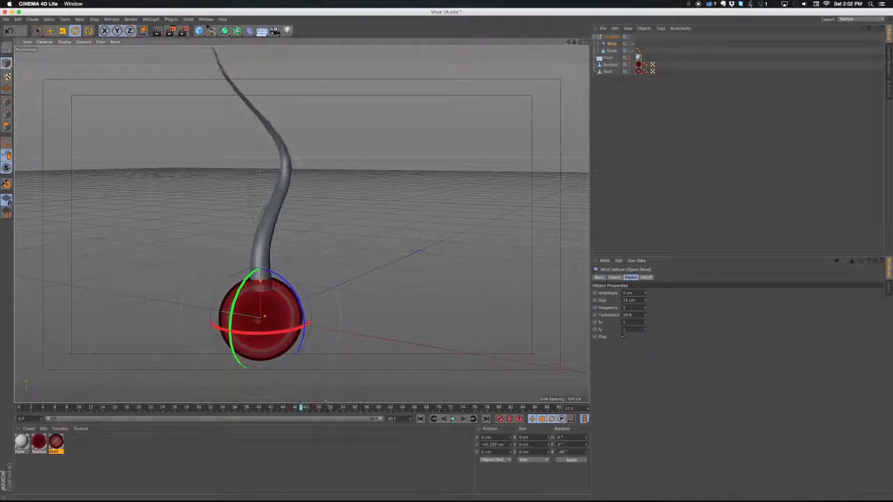
alt+drag(248, 314, 299, 223)
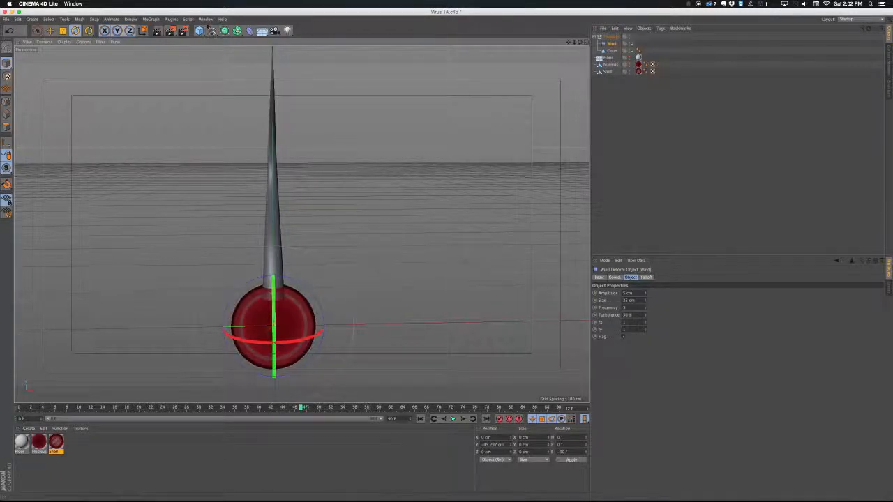
alt+drag(300, 224, 301, 225)
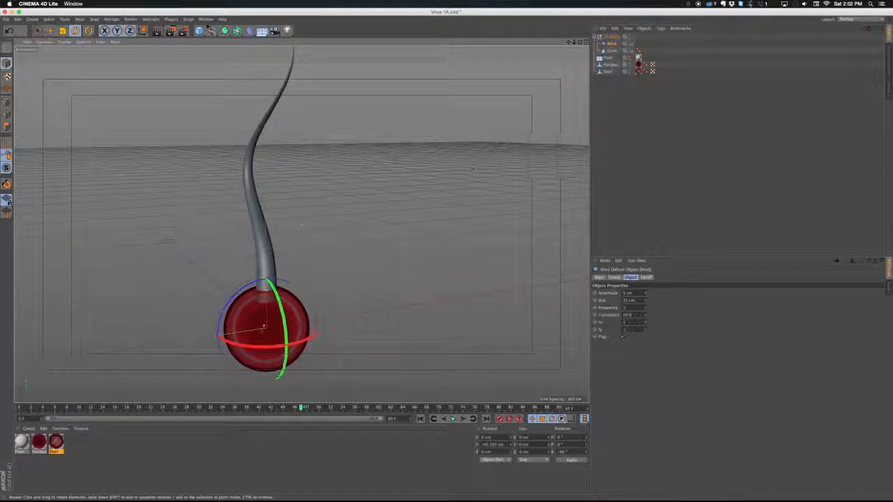
alt+drag(441, 169, 349, 163)
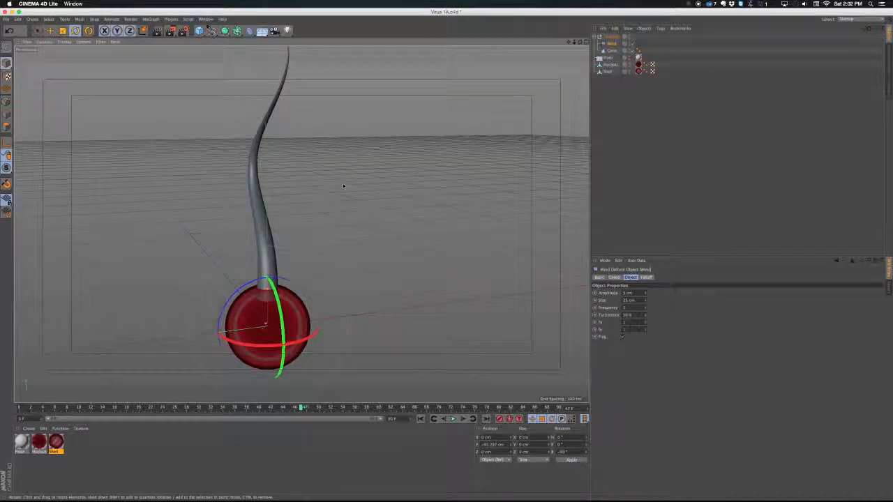
alt+drag(286, 209, 263, 209)
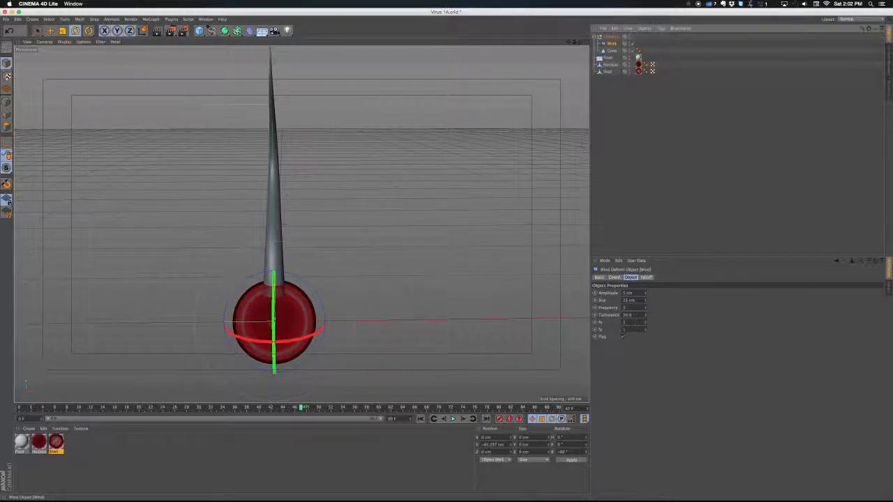
Step: Duplicate the Wind deformer inside the Tentacle group and rename the copy Wind 2
drag(612, 44, 615, 46)
double_click(613, 43)
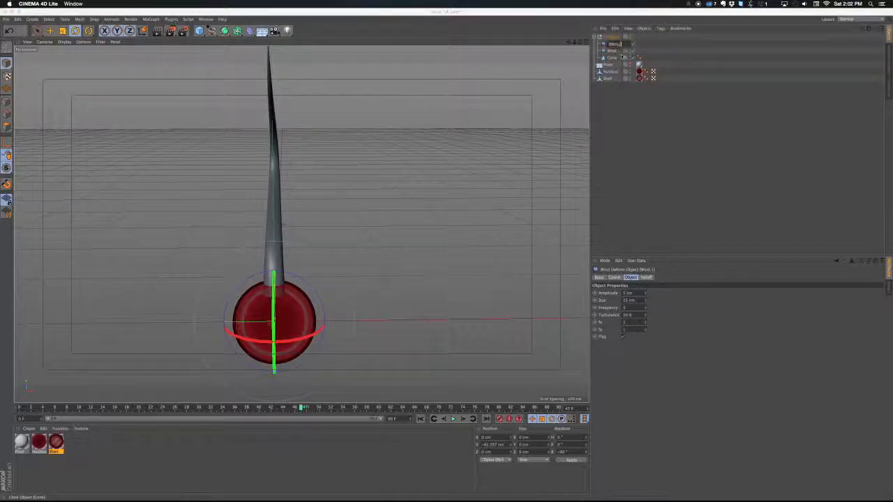
key(Return)
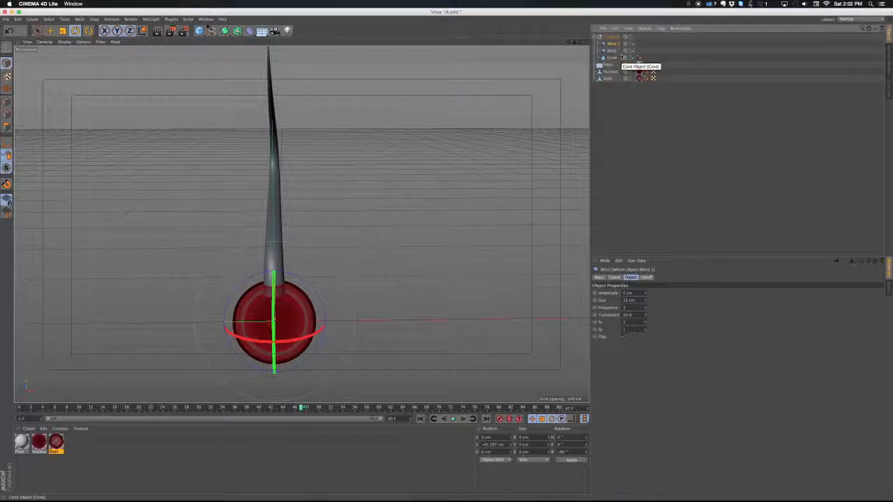
Step: Rotate Wind 2 to a heading of about 62° so the tentacle also bends in a second direction
alt+drag(380, 214, 258, 222)
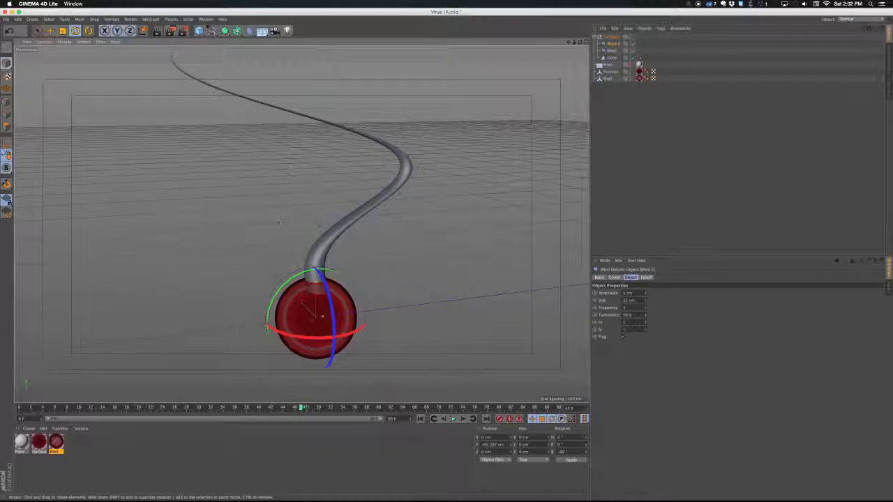
alt+drag(247, 232, 264, 236)
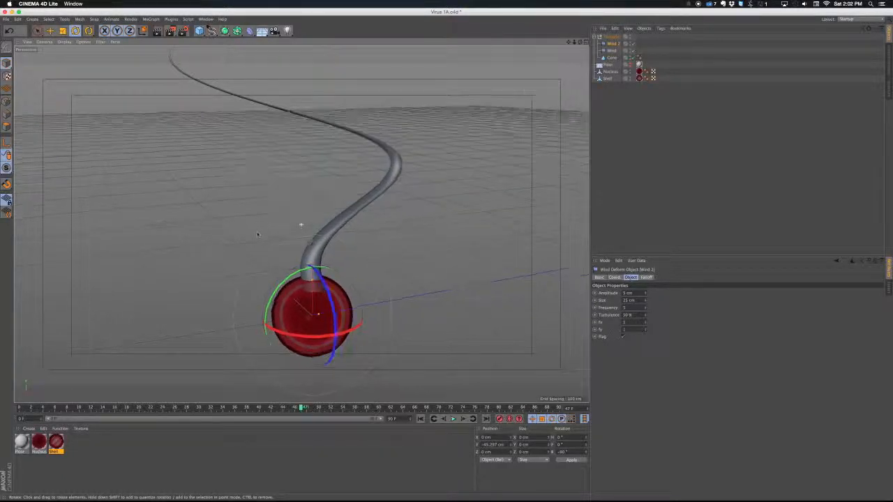
drag(271, 322, 304, 333)
alt+drag(301, 224, 339, 213)
drag(294, 289, 308, 321)
drag(275, 347, 286, 348)
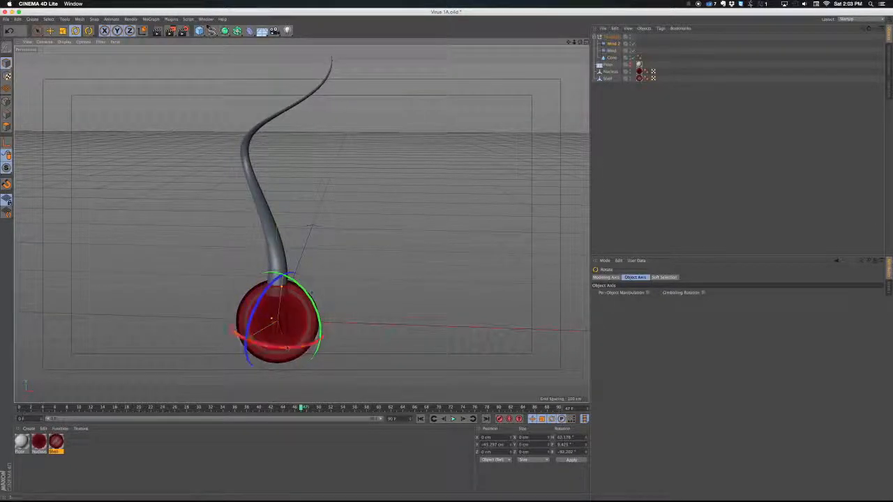
mouse_move(301, 223)
alt+mouse_down()
mouse_move(292, 231)
mouse_move(240, 195)
mouse_move(301, 225)
alt+mouse_up()
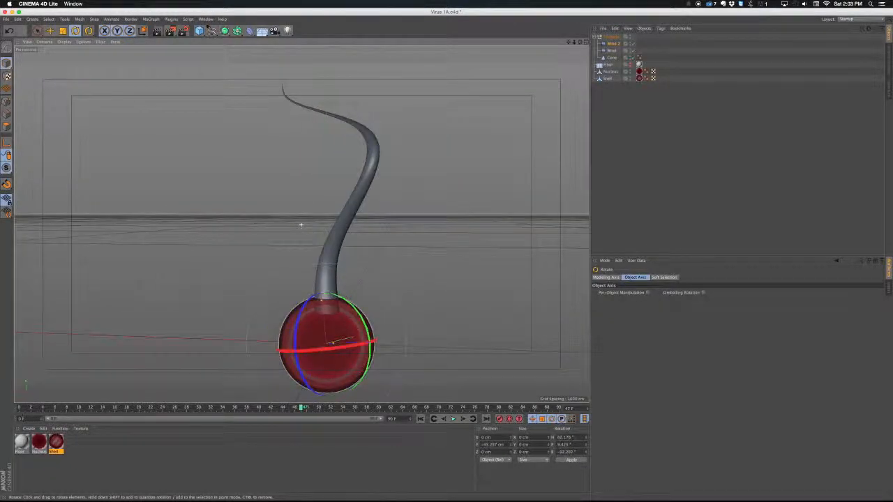
Step: Set the size of Wind 2 to 27 cm and rotate it to a heading of about 141°, checking the motion along the timeline
click(613, 50)
drag(646, 305, 645, 294)
drag(332, 343, 341, 234)
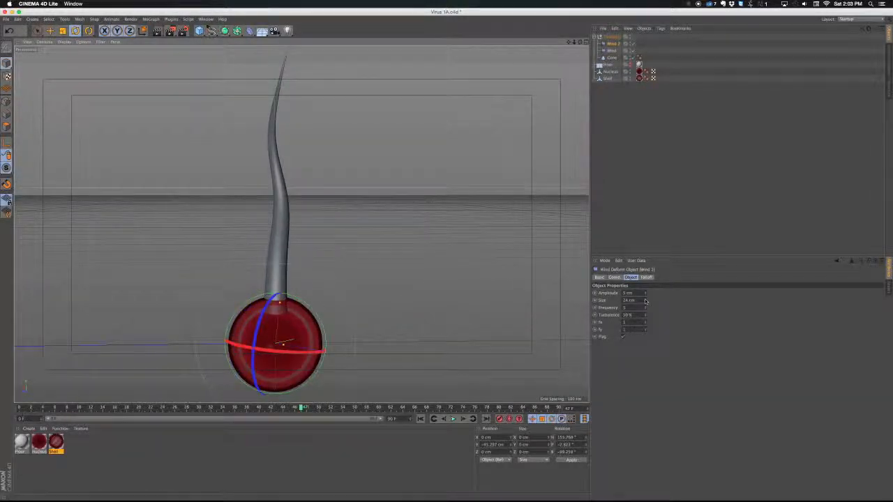
drag(645, 301, 645, 294)
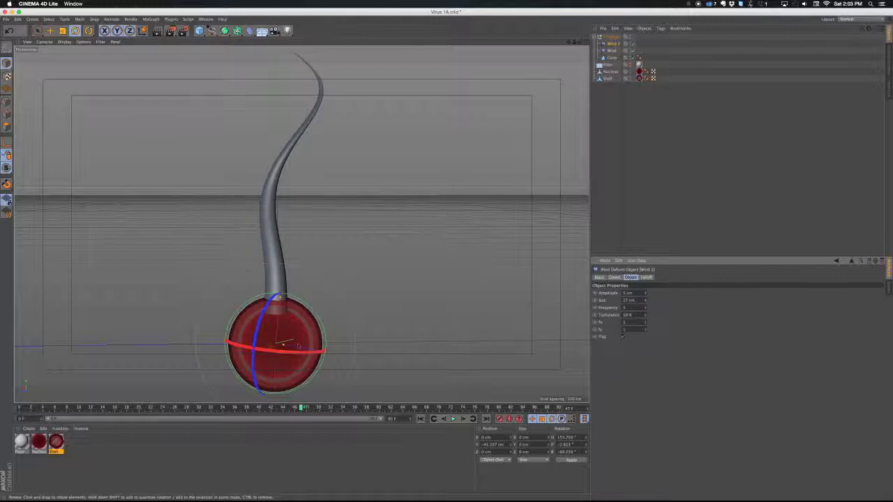
drag(299, 345, 304, 225)
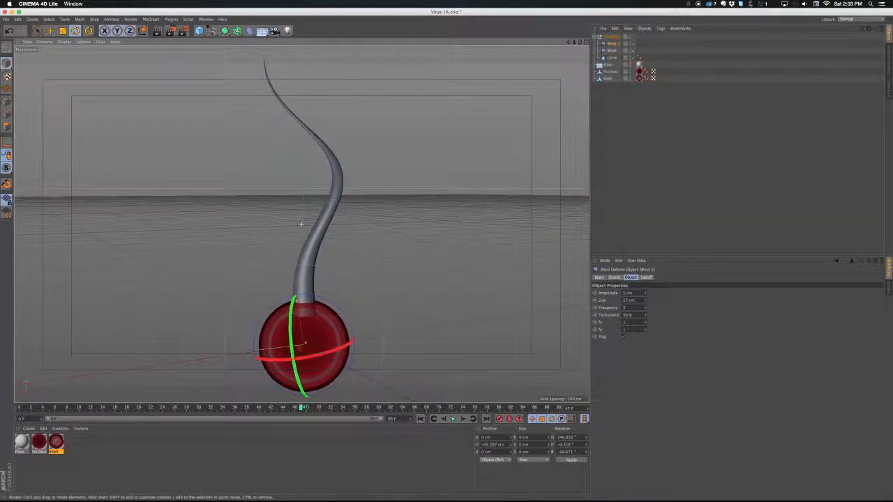
drag(125, 410, 250, 392)
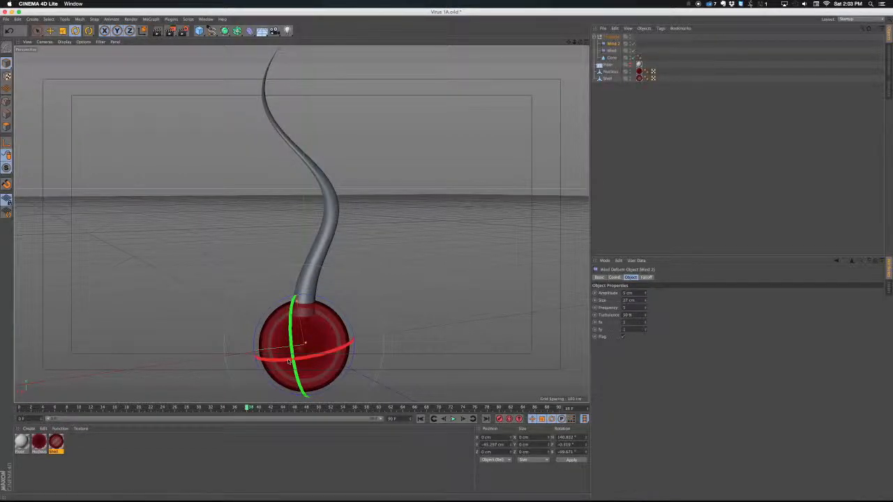
Step: Turn on an interactive render region over a close-up of the tentacle's middle and check it against the reference
scroll(288, 360, down, 3)
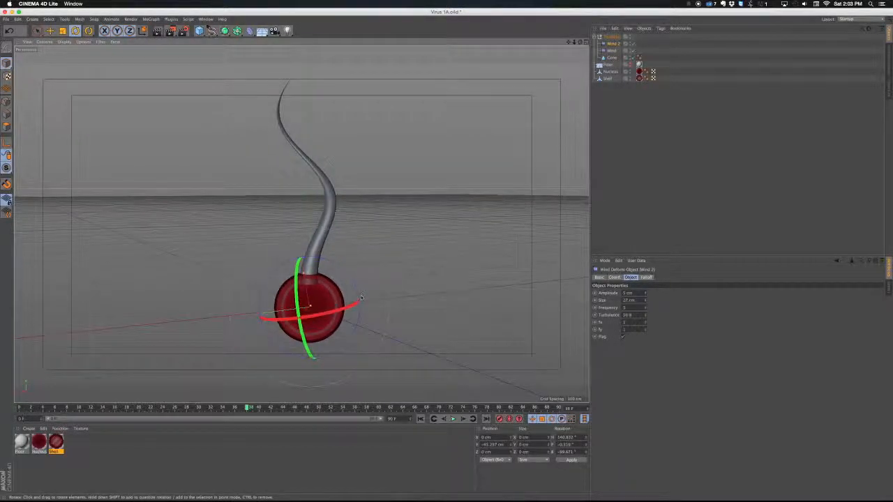
drag(362, 297, 327, 177)
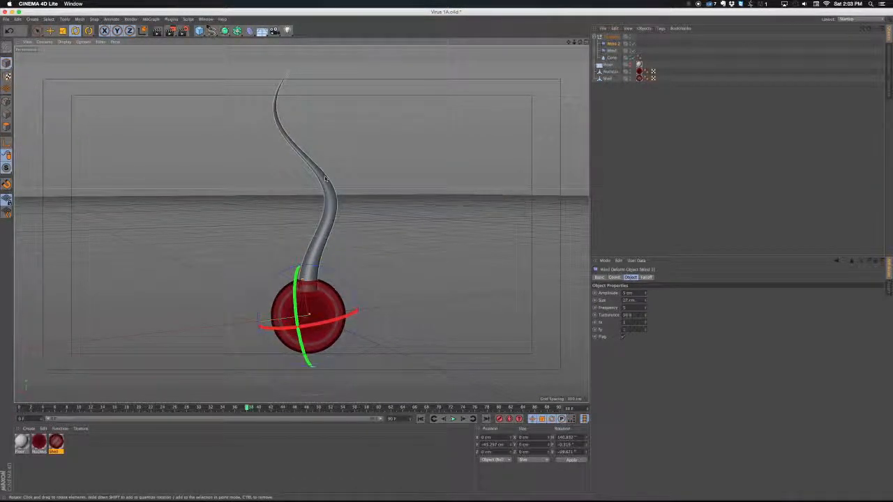
scroll(325, 178, up, 6)
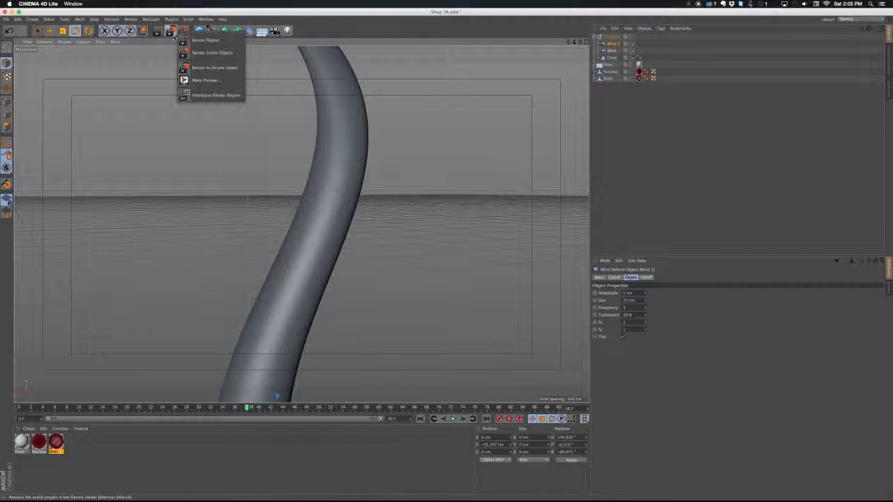
click(209, 95)
key(super+Tab)
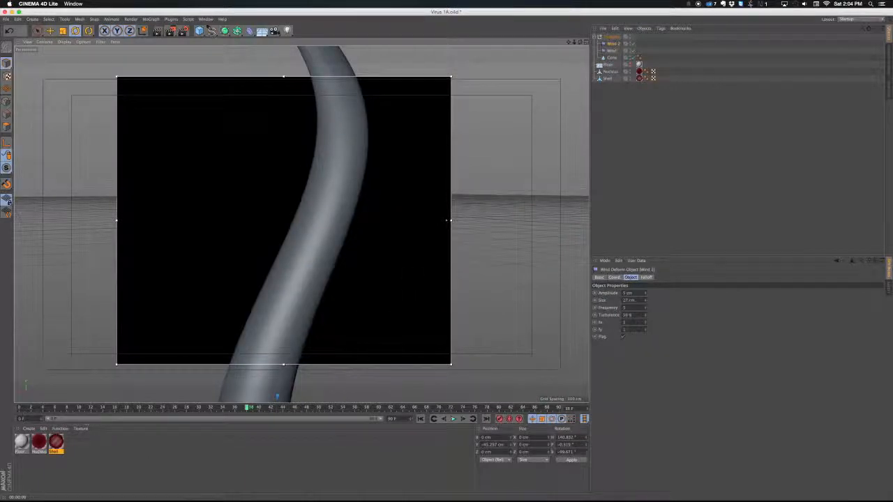
Step: Create a new material named Tentacle and apply it to the Tentacle group
double_click(84, 440)
double_click(23, 441)
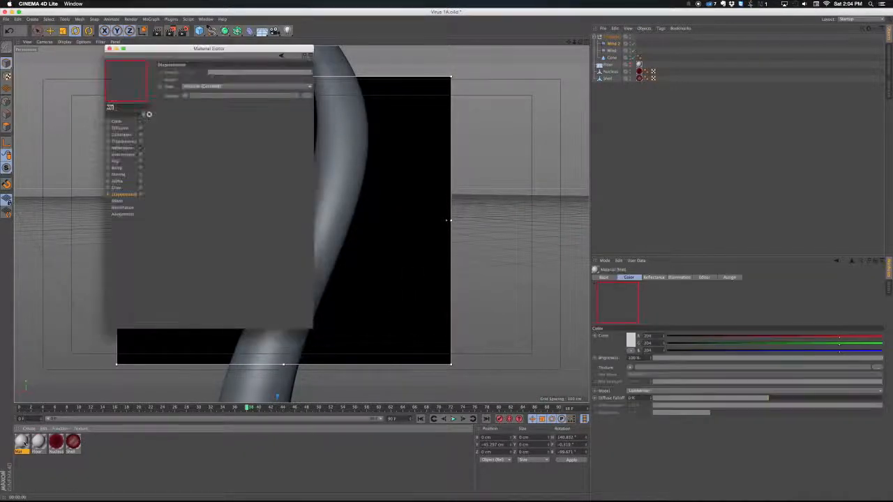
text(Tentacle)
key(Return)
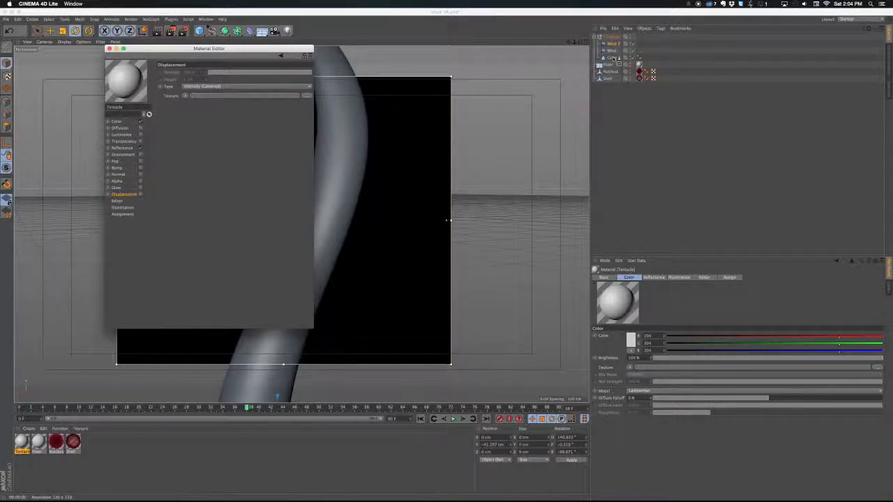
drag(613, 58, 615, 38)
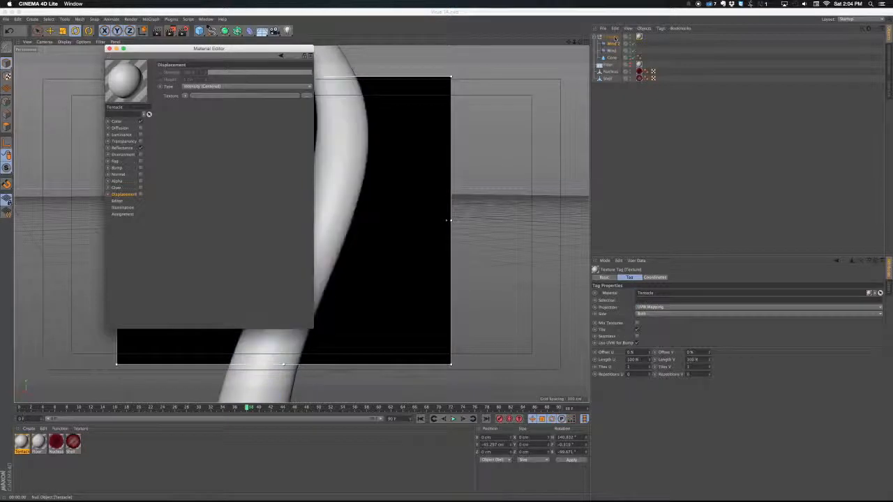
Step: Disable Color and Reflectance on the Tentacle material, and enable Luminance with a Fresnel texture
drag(250, 51, 596, 102)
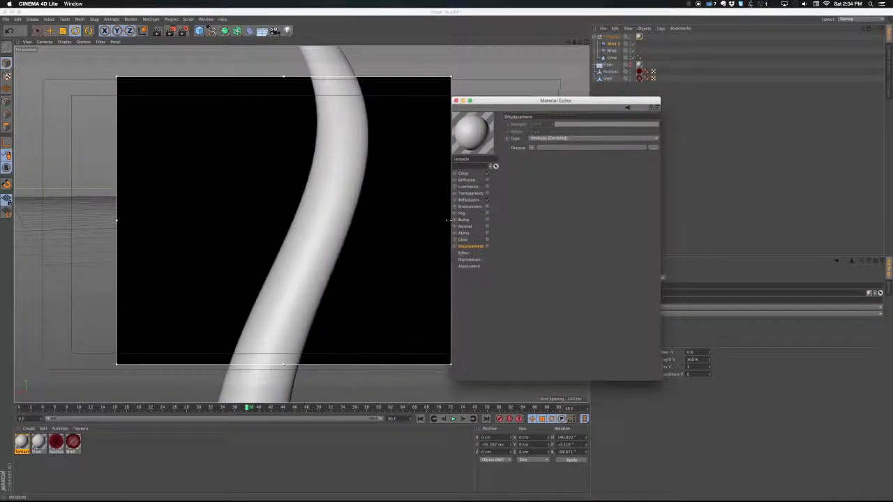
click(487, 173)
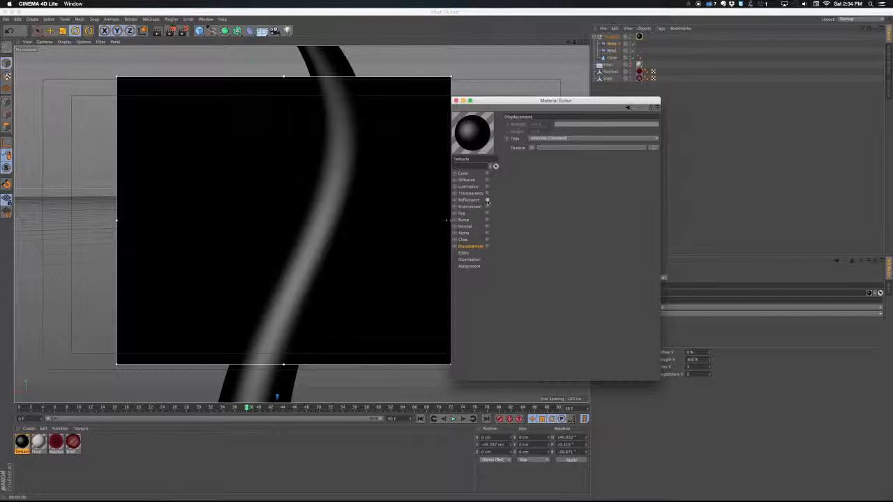
click(486, 200)
click(488, 187)
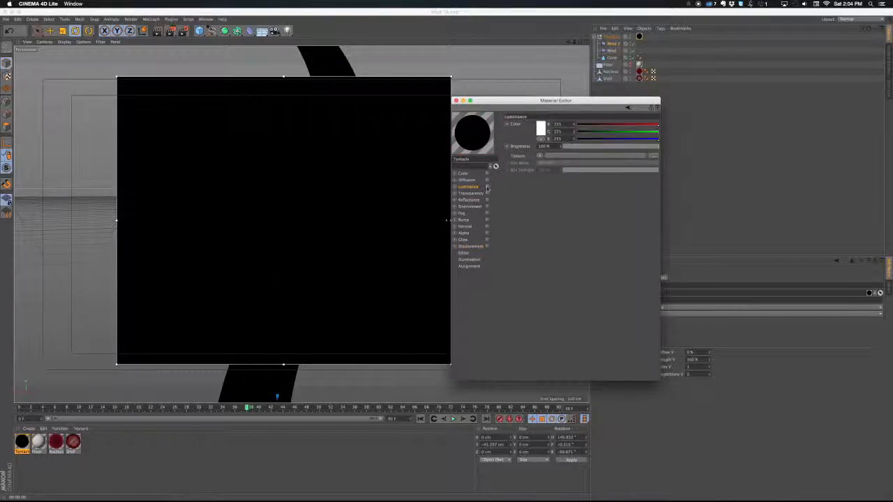
click(487, 187)
click(539, 155)
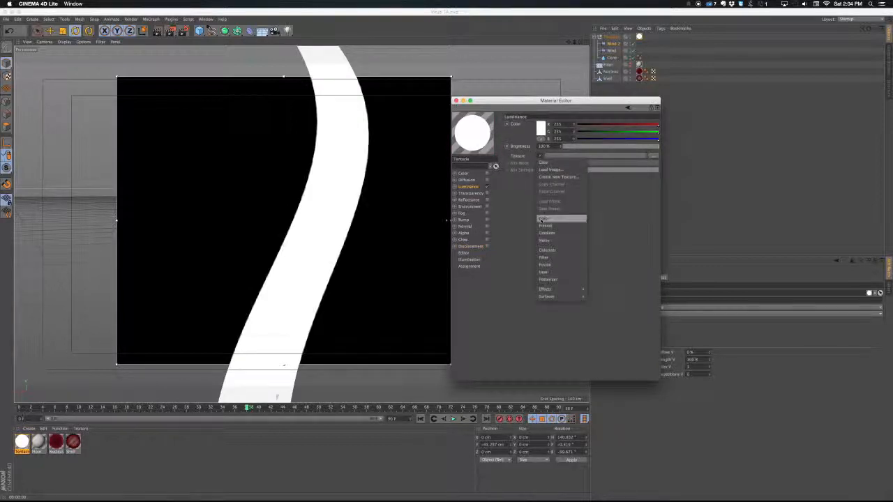
click(543, 226)
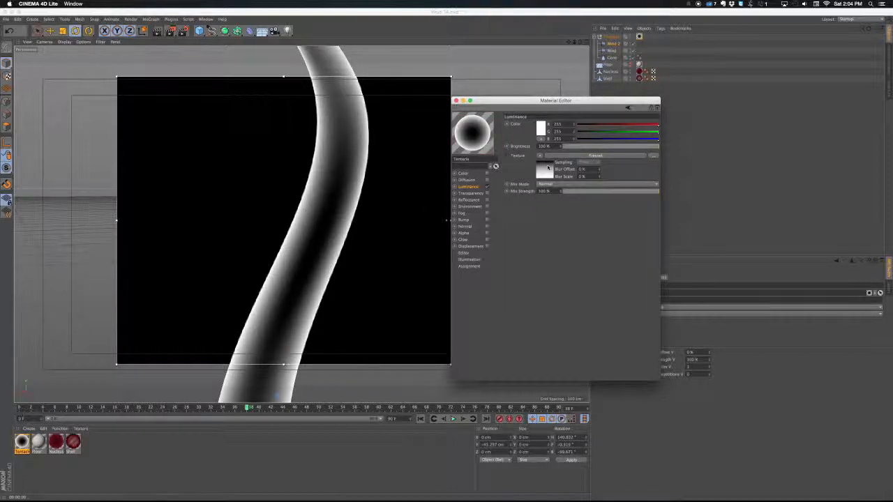
Step: Recolor the Fresnel gradient's white end to dark red and shift its black knot slightly inward to widen the dark core
click(544, 171)
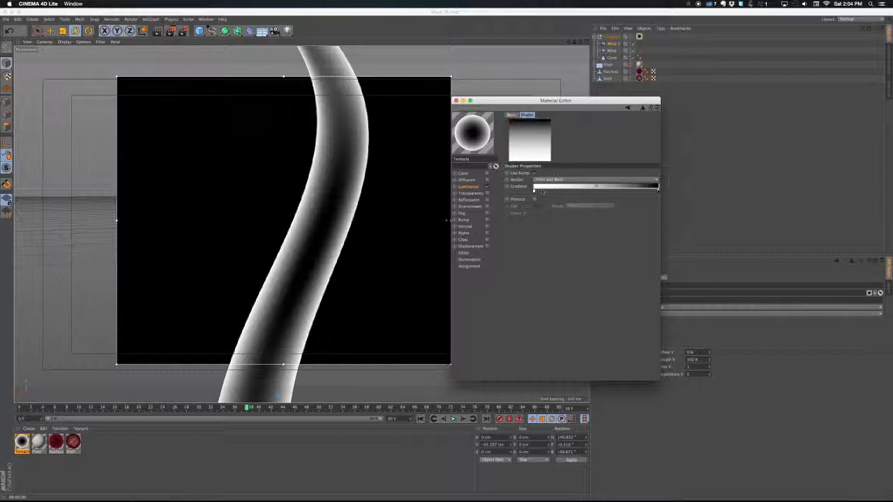
double_click(534, 190)
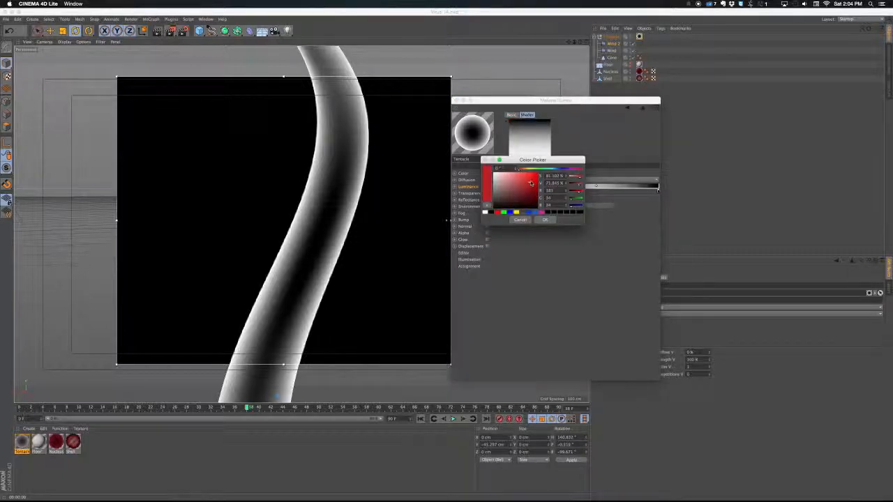
drag(530, 182, 525, 190)
key(Return)
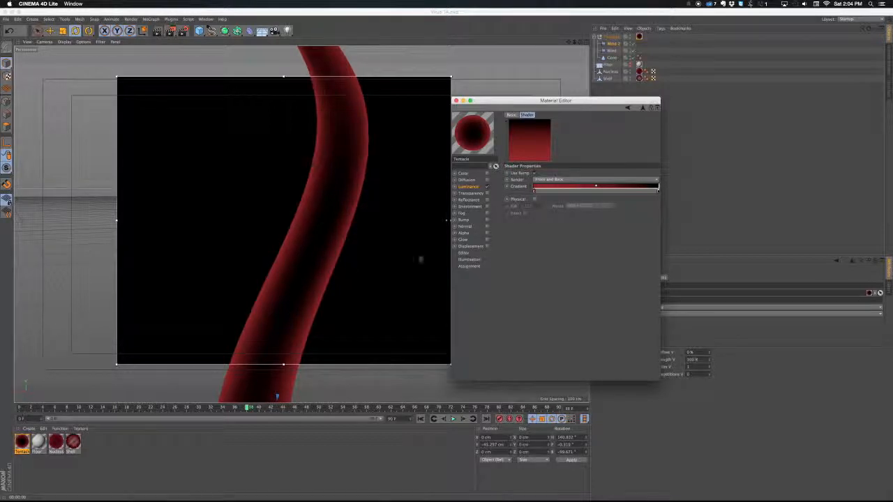
drag(659, 191, 629, 190)
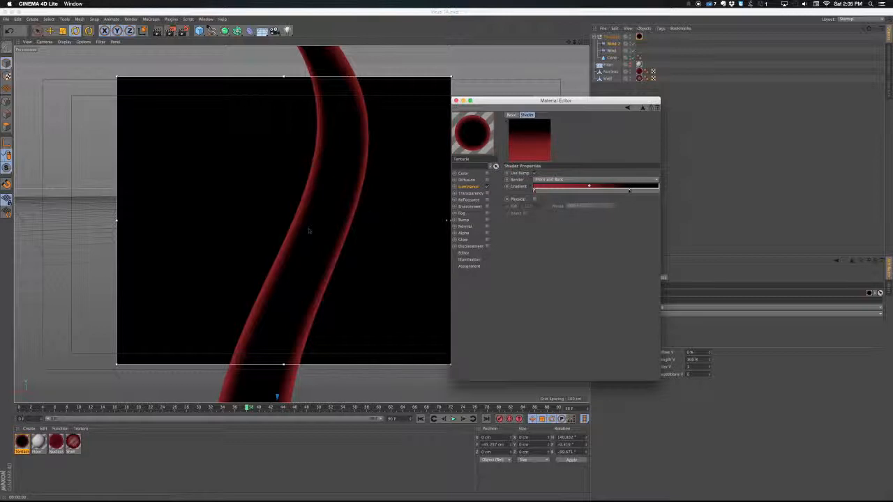
drag(629, 193, 643, 192)
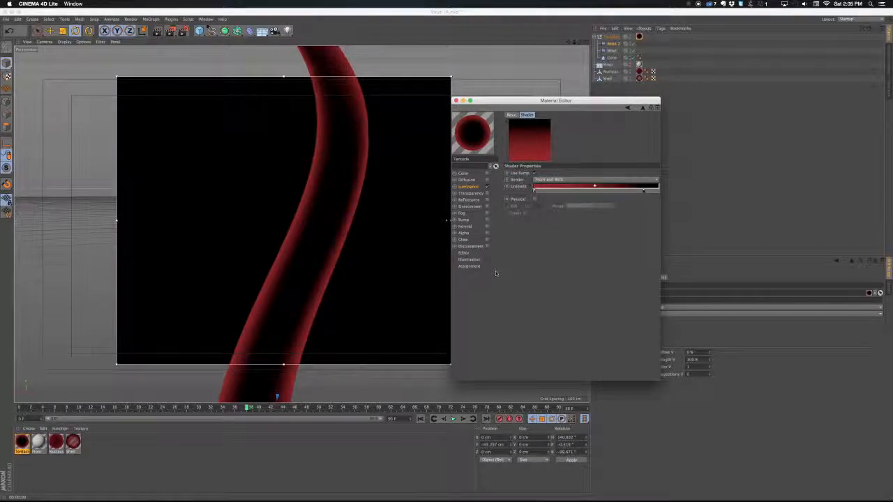
Step: Enable Displacement on the Tentacle material with a Noise texture and set its height to 1 cm
key(super+Tab)
click(468, 246)
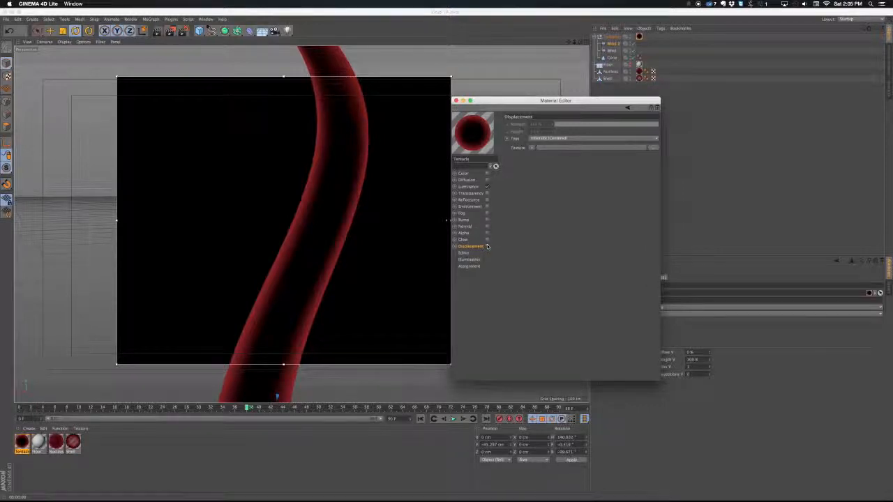
click(487, 246)
click(534, 147)
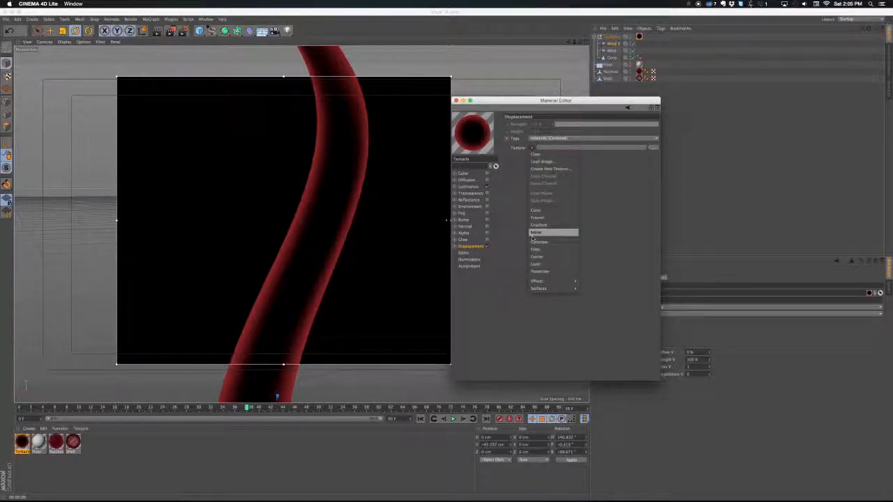
click(536, 233)
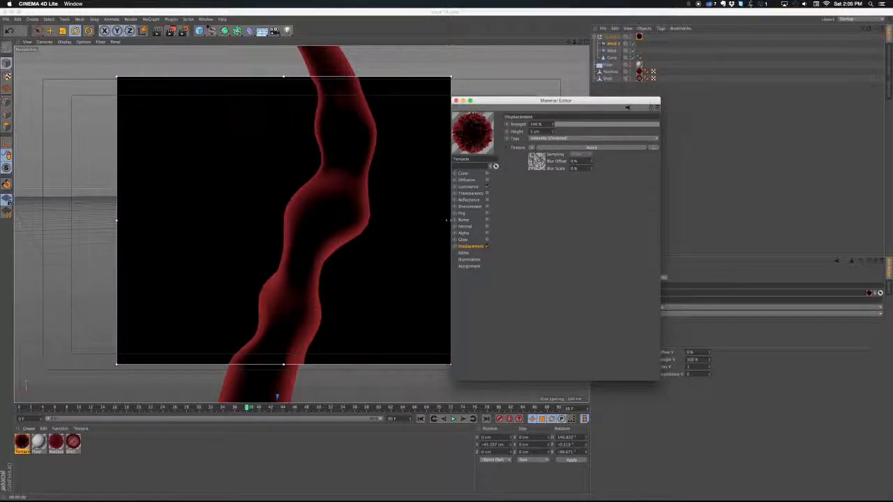
click(535, 131)
text(1)
key(Return)
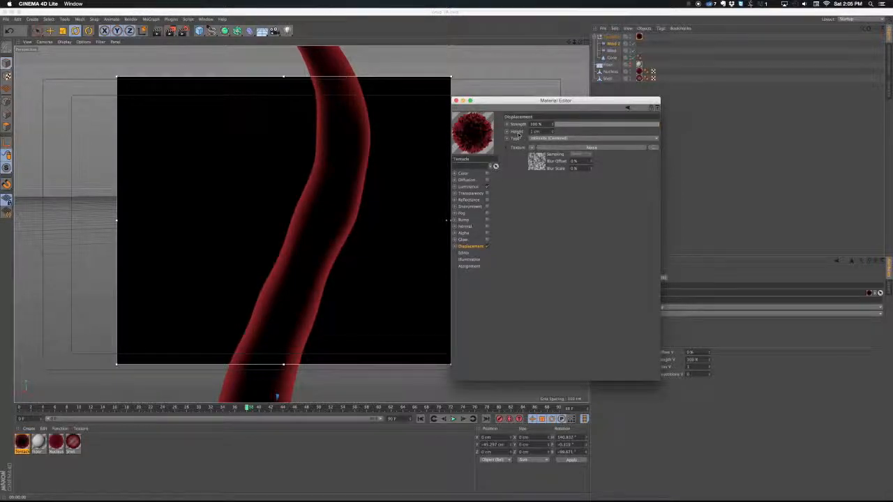
Step: Try Sparse Convolution for the displacement noise, settle on the FBM type, and compare the tentacle with the reference video
click(537, 163)
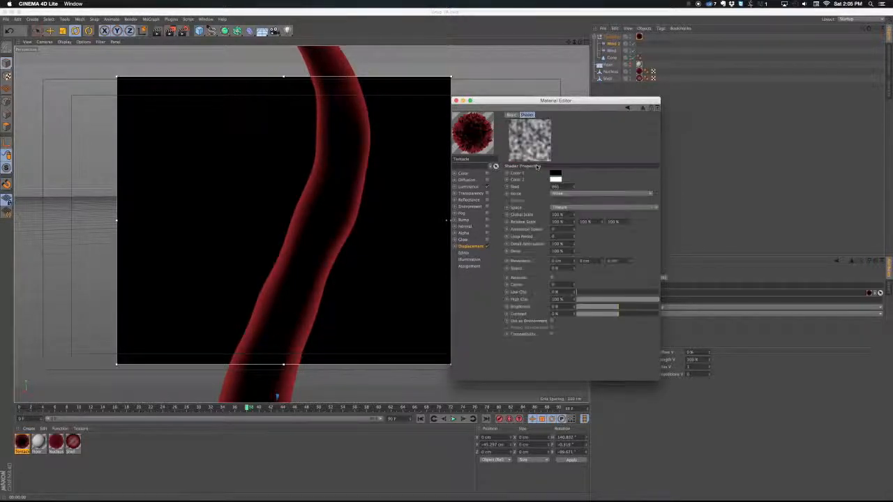
click(656, 195)
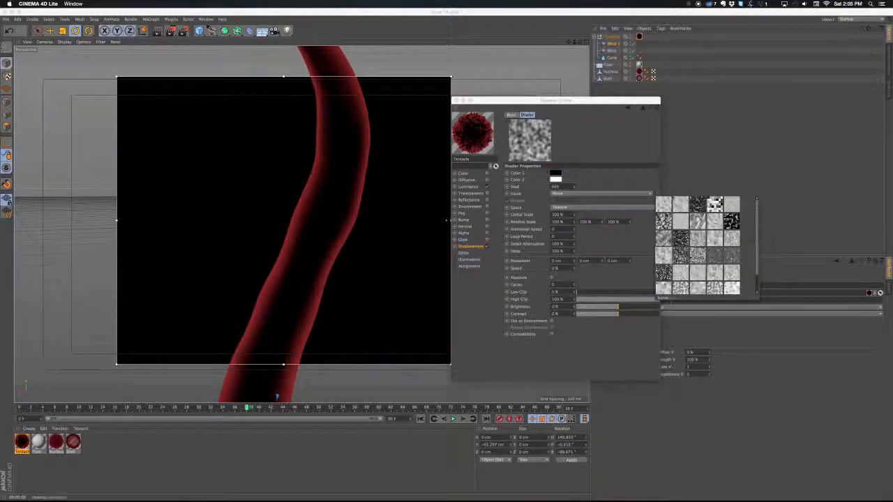
click(703, 289)
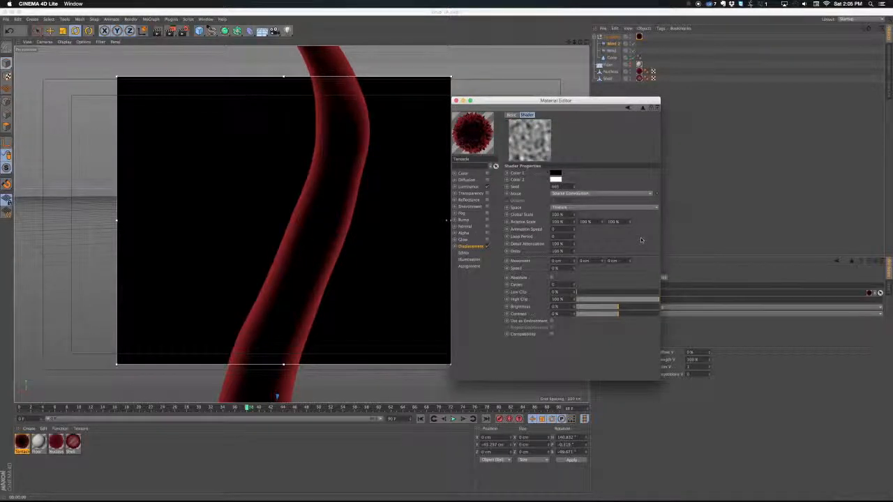
click(659, 196)
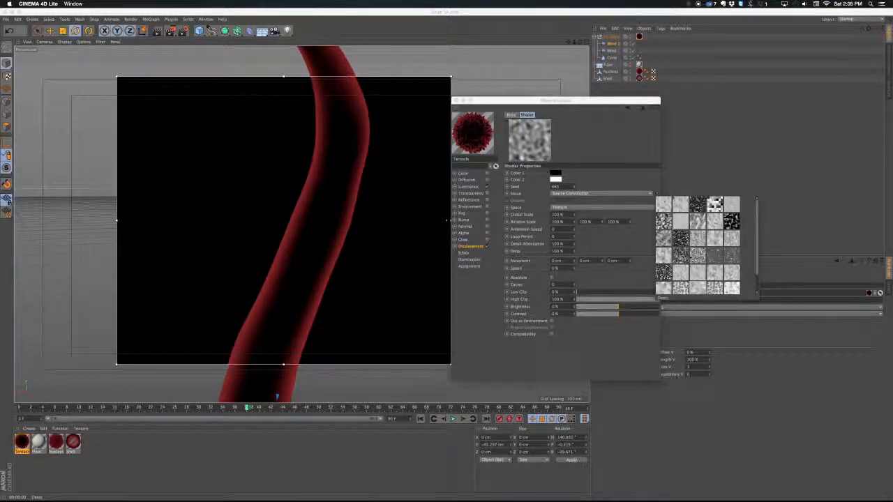
click(715, 220)
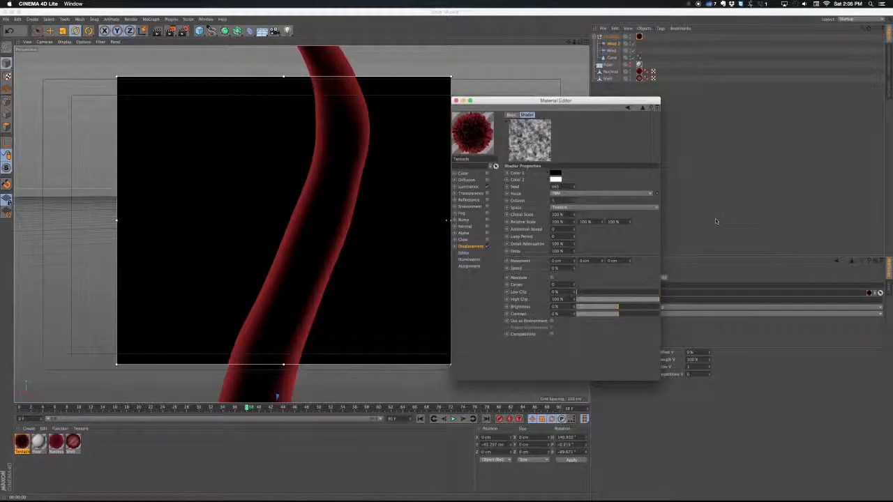
click(311, 261)
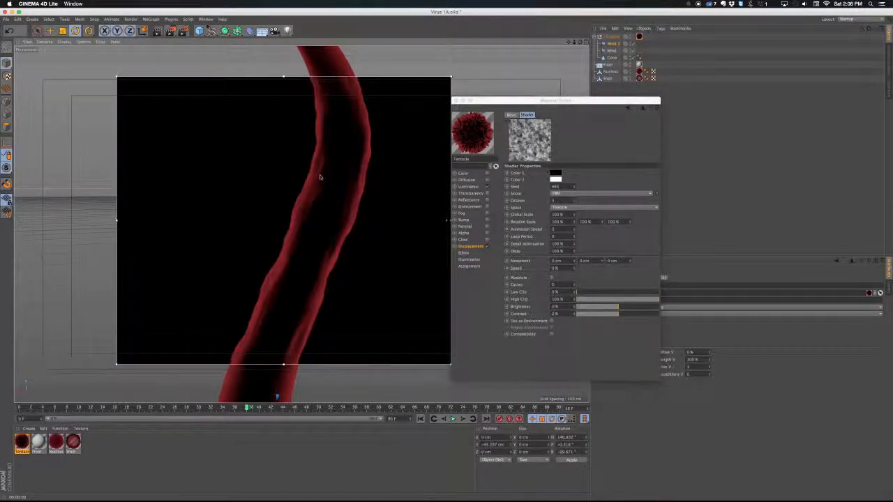
key(super+Tab)
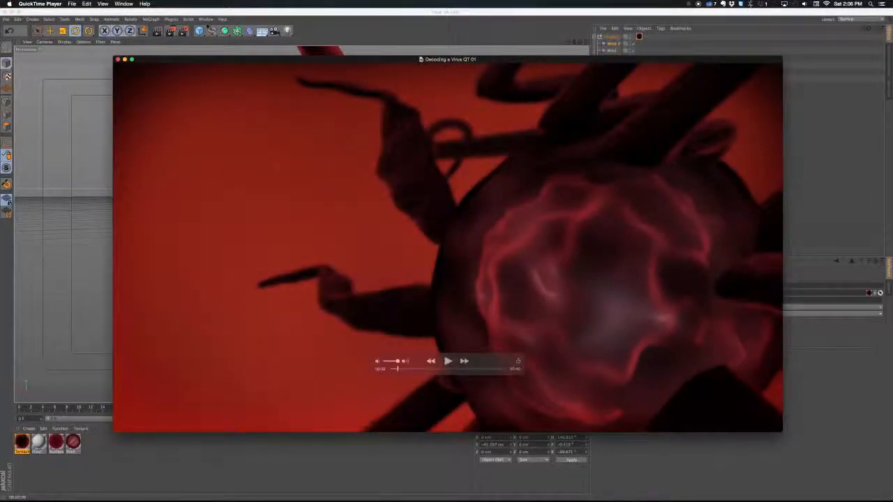
key(super+Tab)
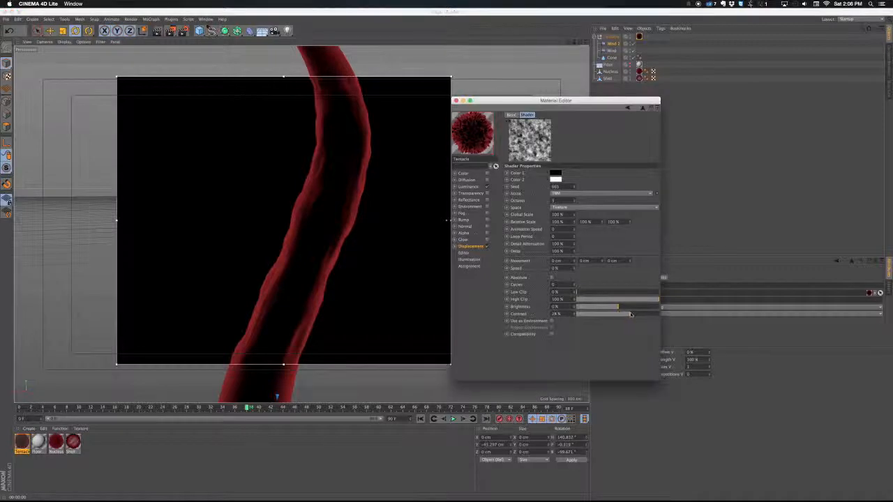
Step: Set the displacement noise's global scale to 20% and its contrast to about -14%
drag(630, 313, 636, 315)
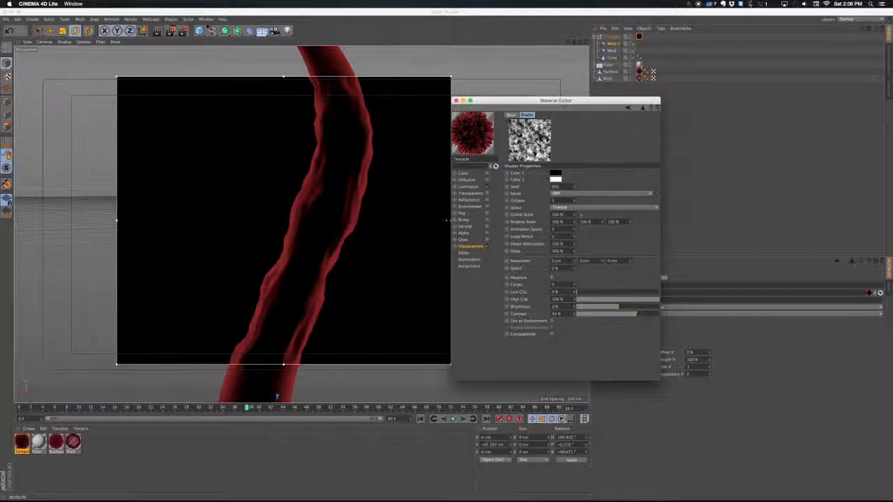
double_click(558, 215)
text(50)
key(Return)
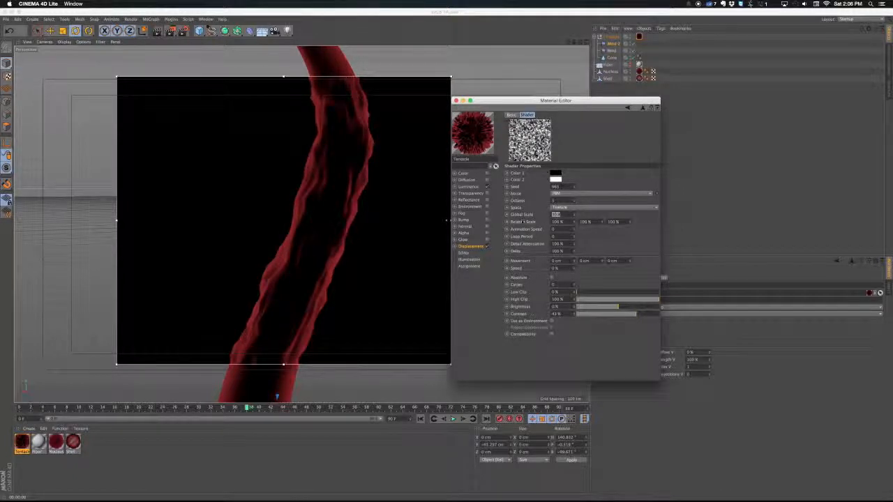
text(20)
key(Return)
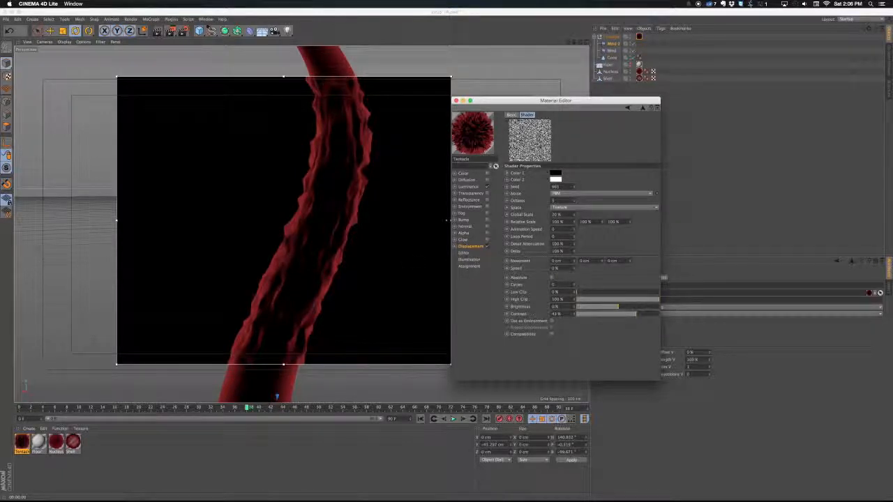
drag(632, 315, 622, 314)
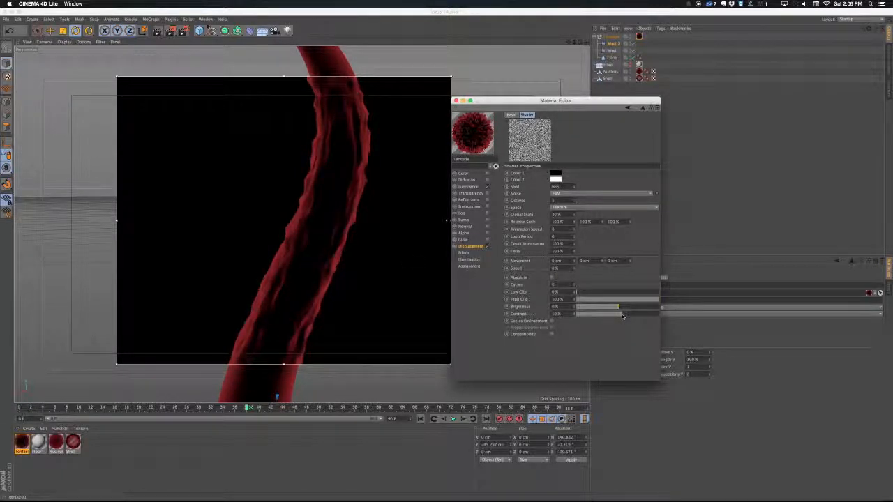
drag(621, 314, 612, 315)
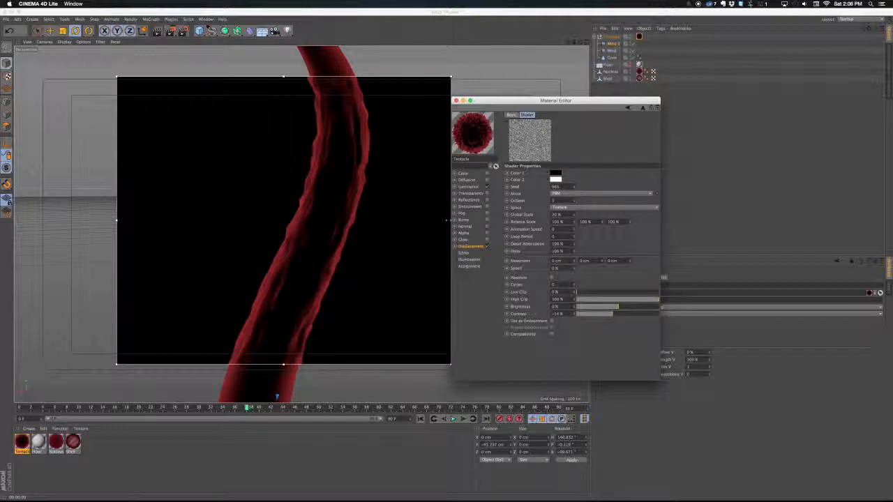
Step: Check the displaced tentacle from other angles, then turn off the interactive render region
drag(486, 105, 533, 109)
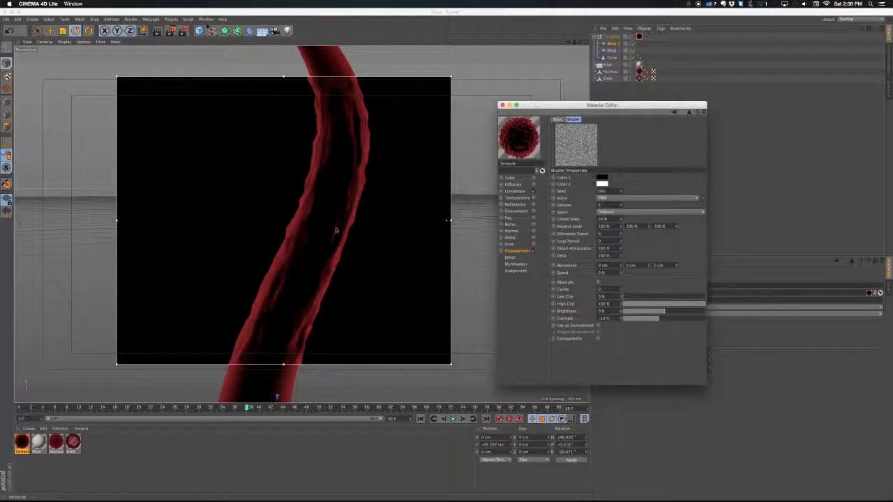
click(309, 247)
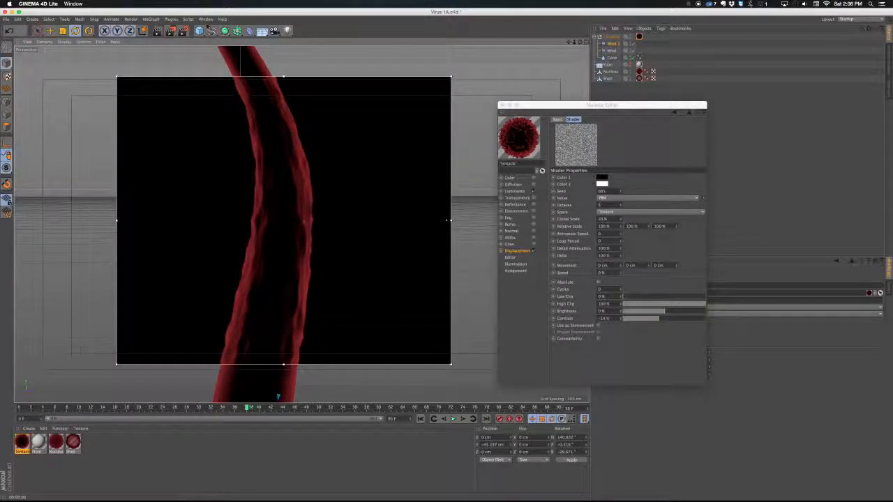
alt+drag(295, 251, 324, 250)
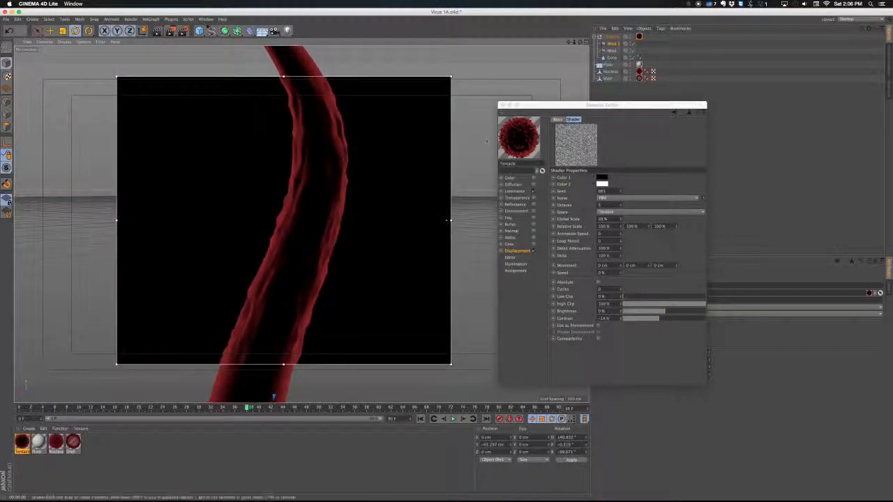
click(501, 105)
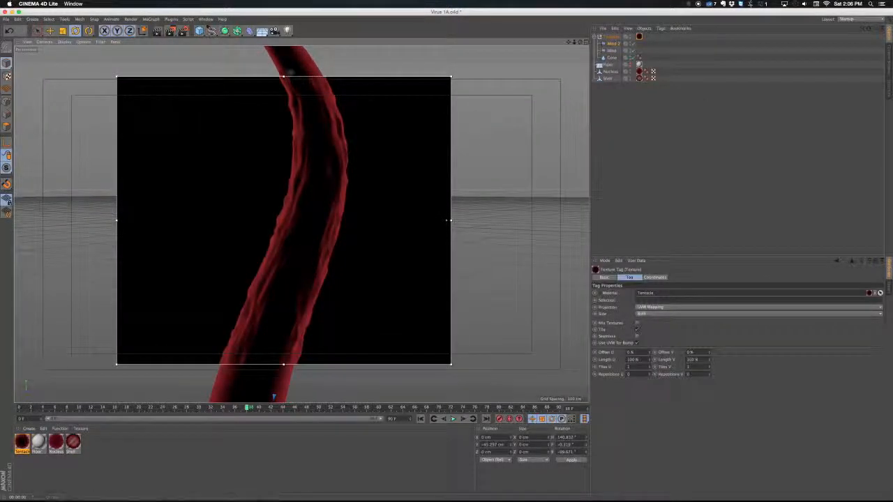
drag(170, 31, 209, 81)
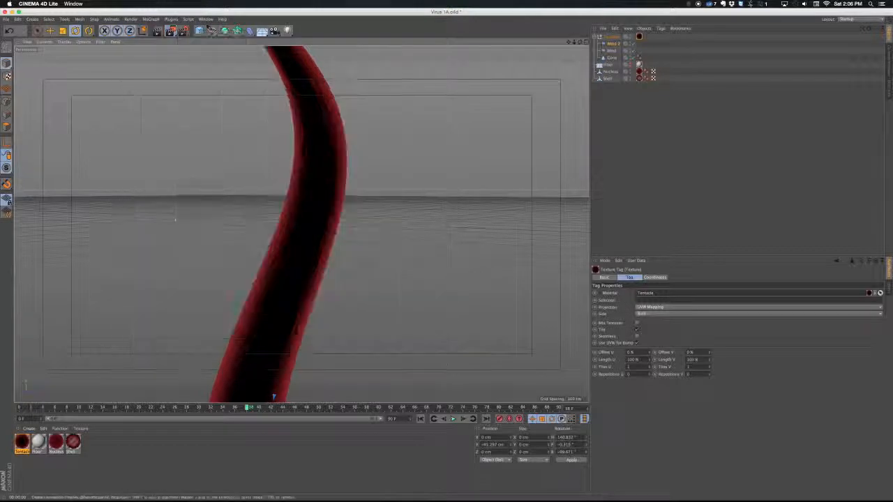
Step: Collapse the Tentacle group's hierarchy and place the group inside a new Array object
scroll(261, 198, down, 8)
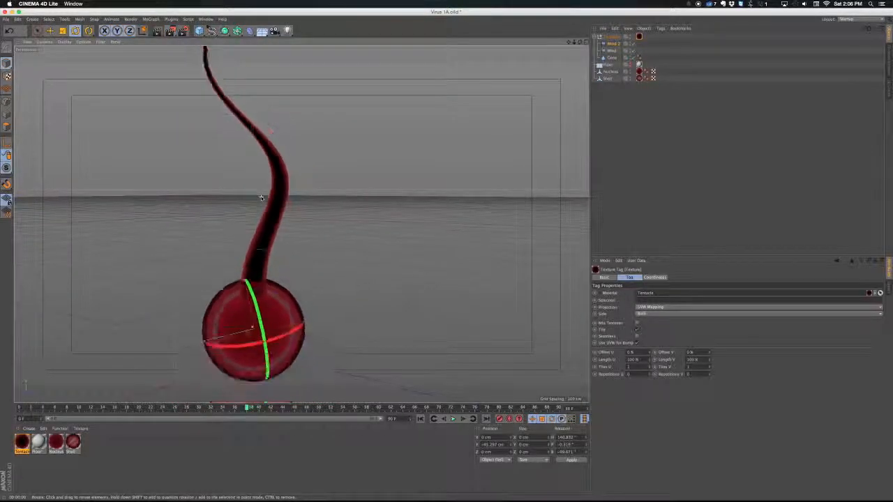
alt+drag(261, 198, 275, 265)
key(v)
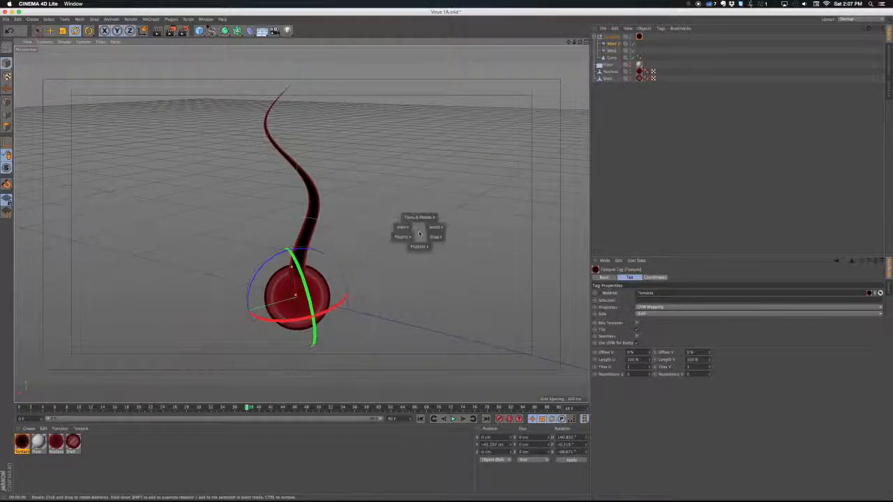
click(444, 192)
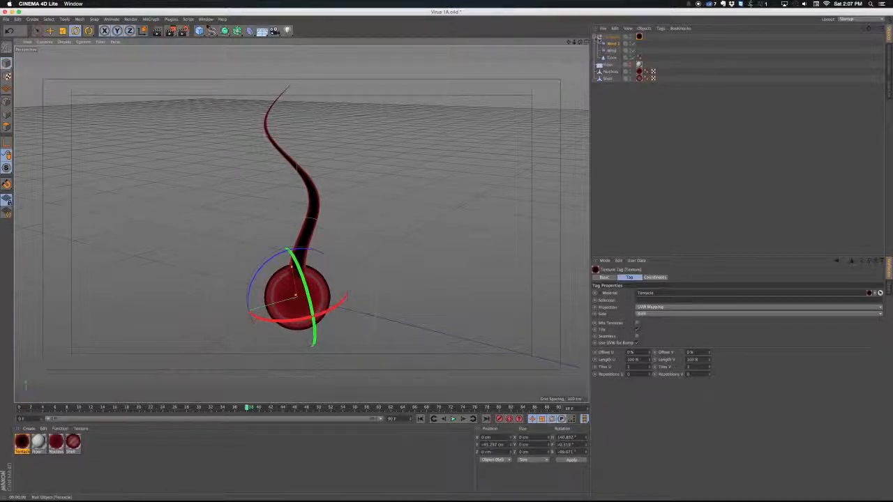
click(597, 36)
click(609, 36)
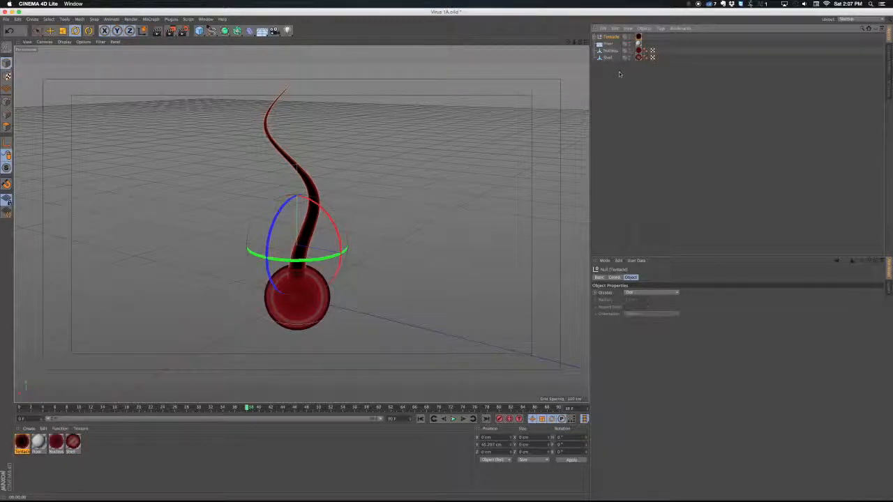
click(237, 32)
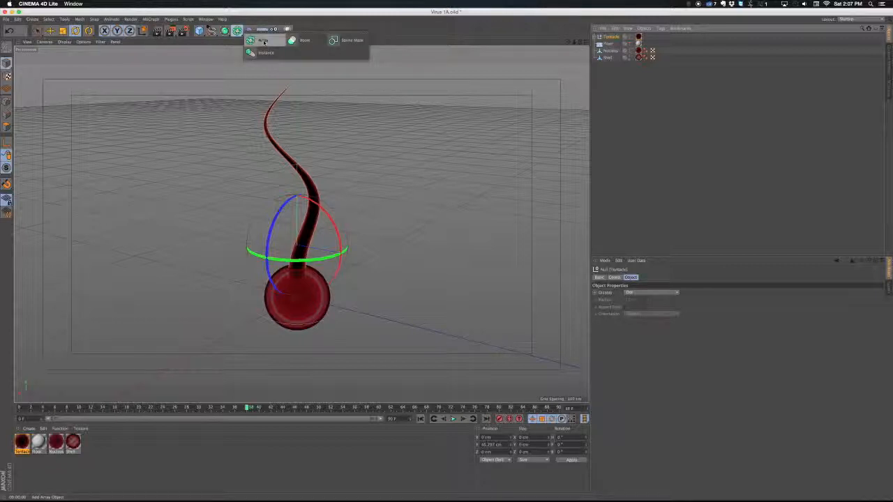
alt+click(263, 41)
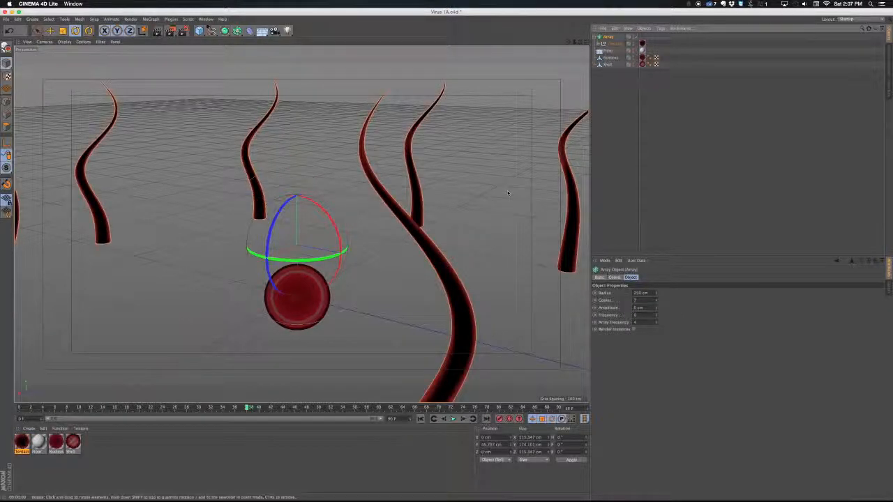
Step: Move the Tentacle group into a new Array at the scene origin, delete the first Array, and rename the new one Array
click(612, 43)
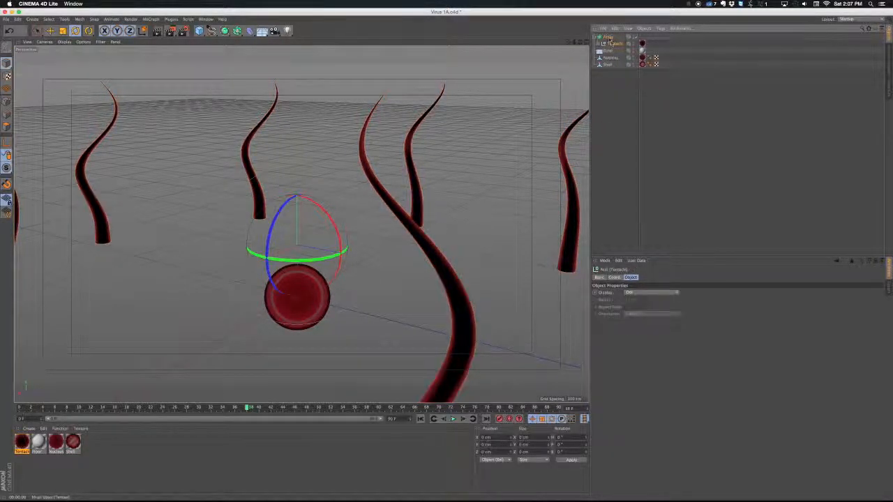
click(609, 37)
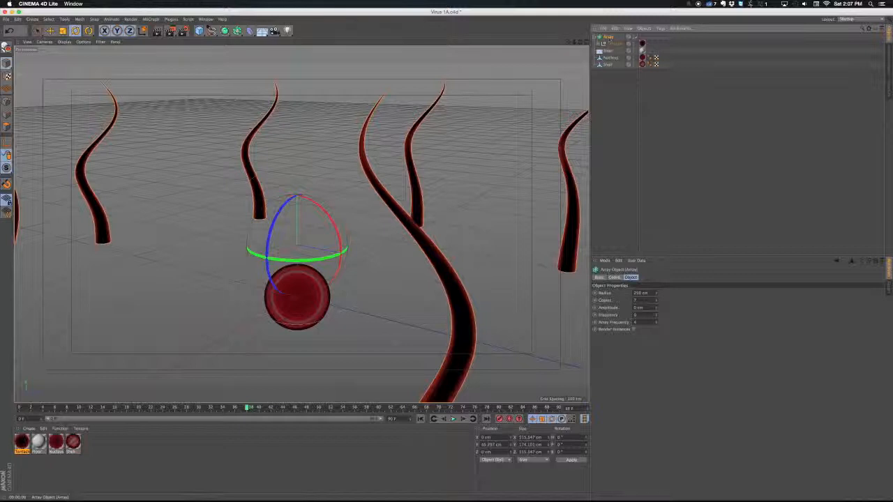
click(237, 30)
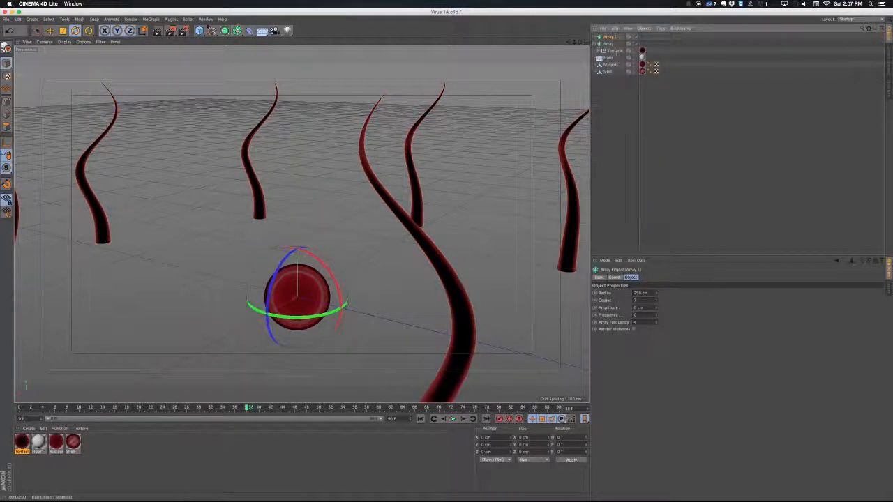
key(super+z)
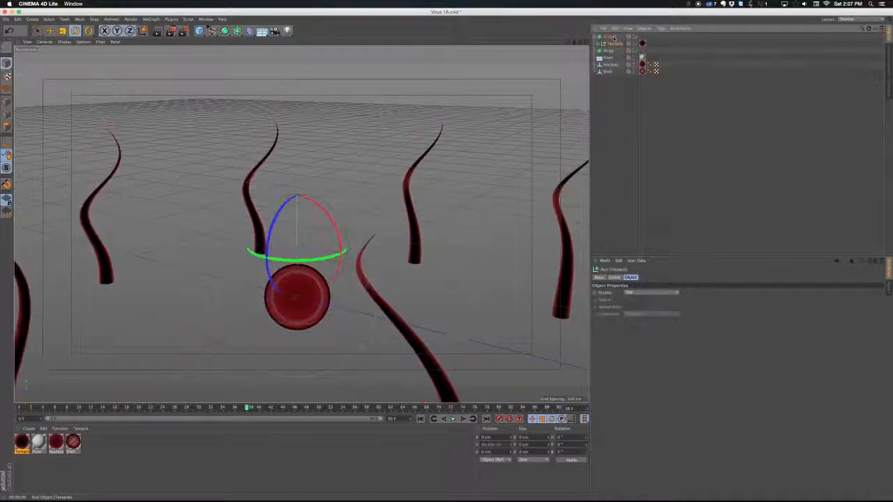
click(613, 37)
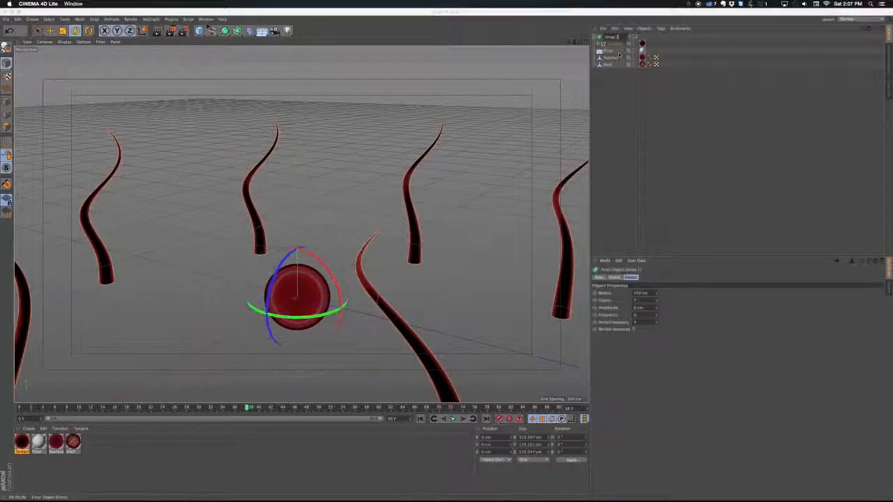
key(Return)
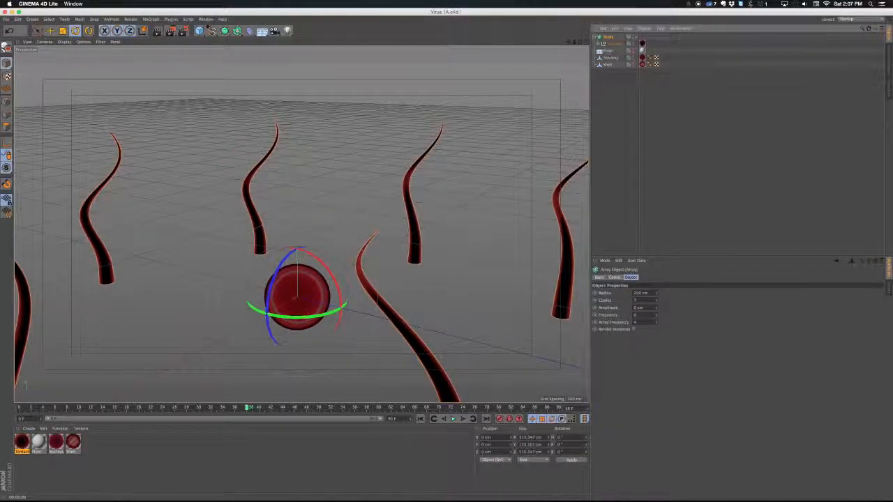
Step: Set the tentacle array's radius to 5 cm
scroll(317, 285, down, 5)
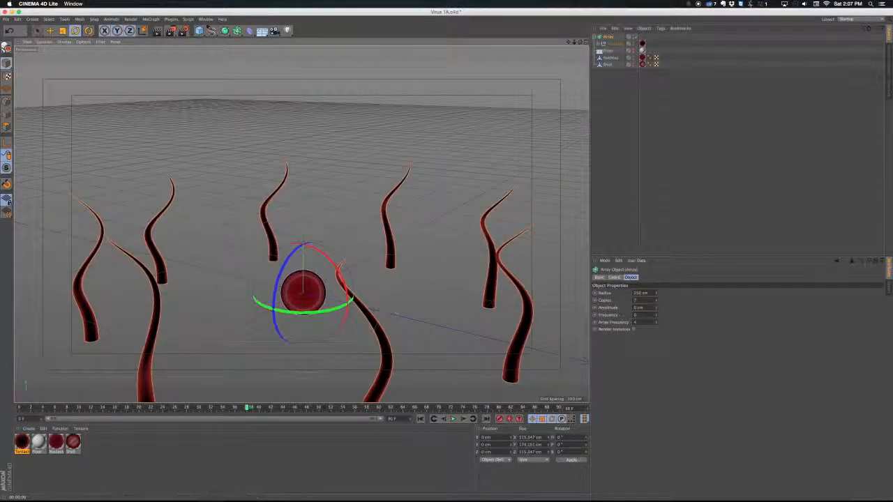
double_click(641, 292)
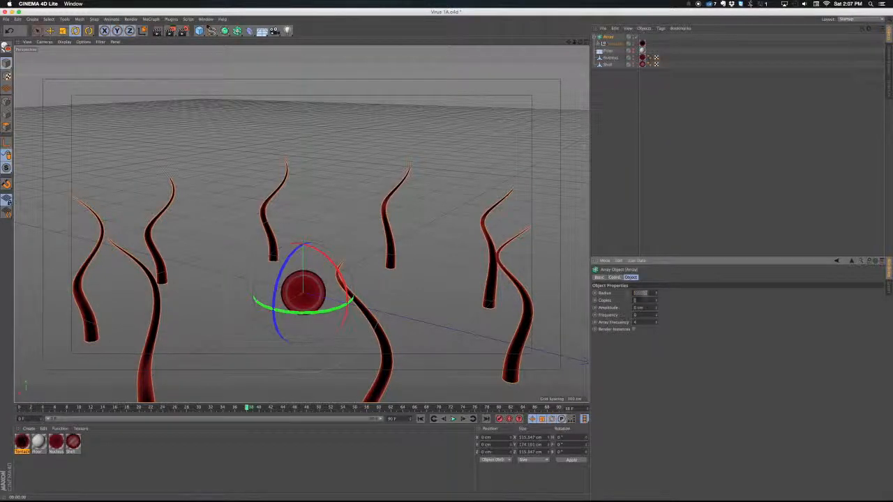
click(412, 274)
scroll(412, 274, down, 4)
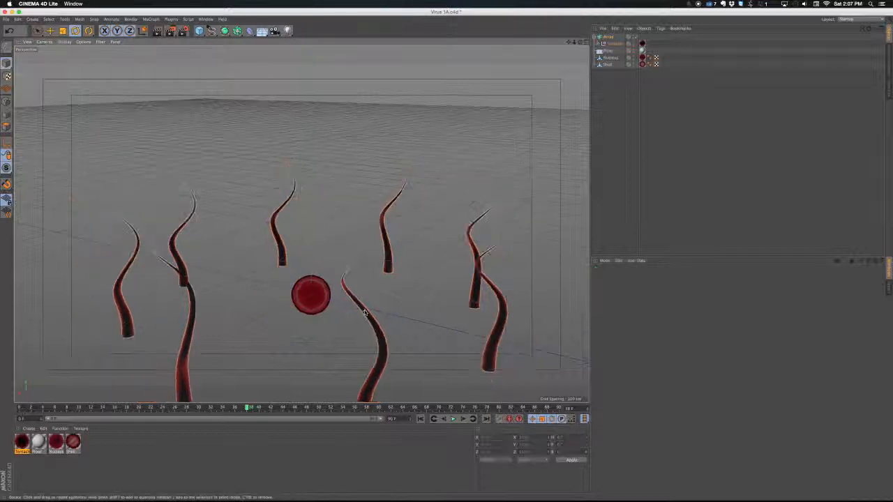
alt+drag(411, 274, 324, 218)
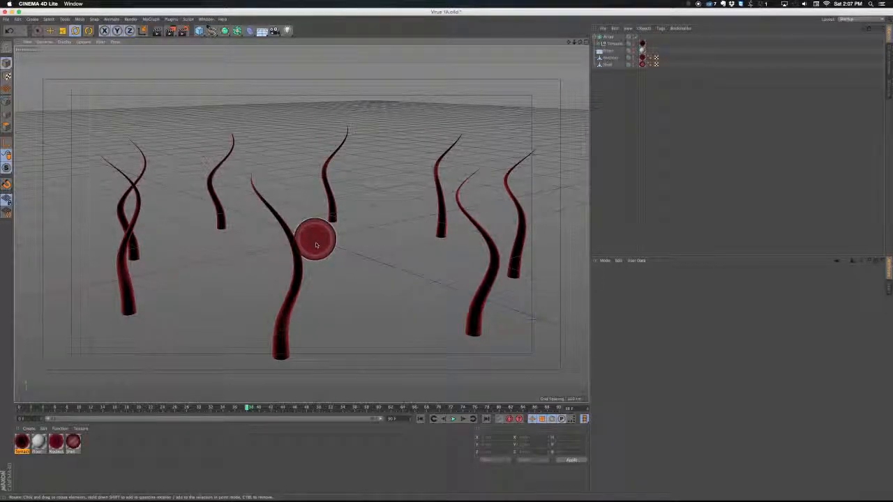
click(609, 37)
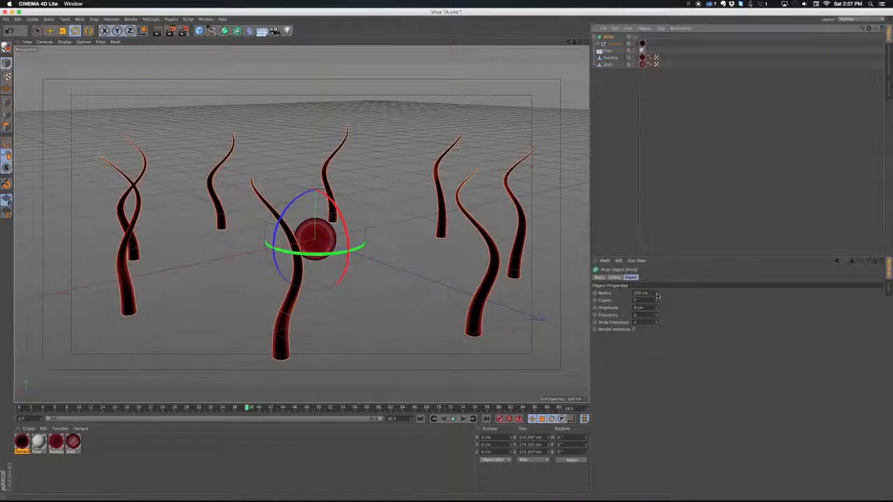
drag(656, 294, 607, 298)
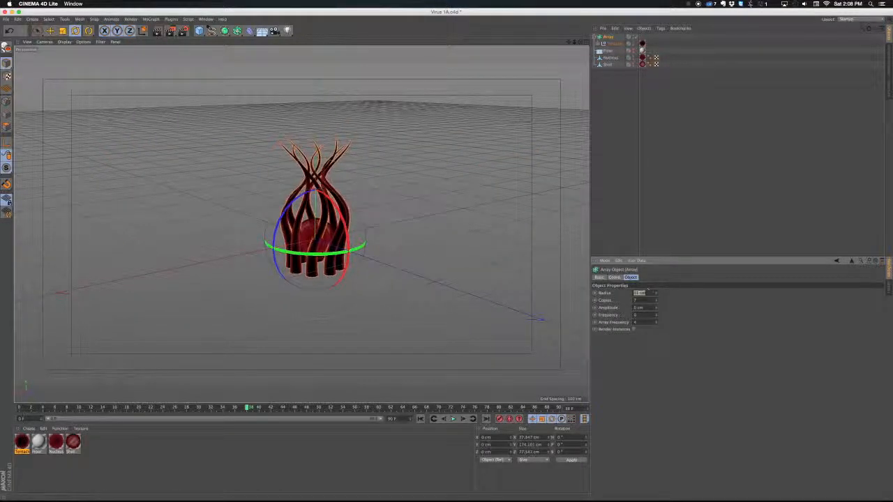
scroll(292, 187, up, 5)
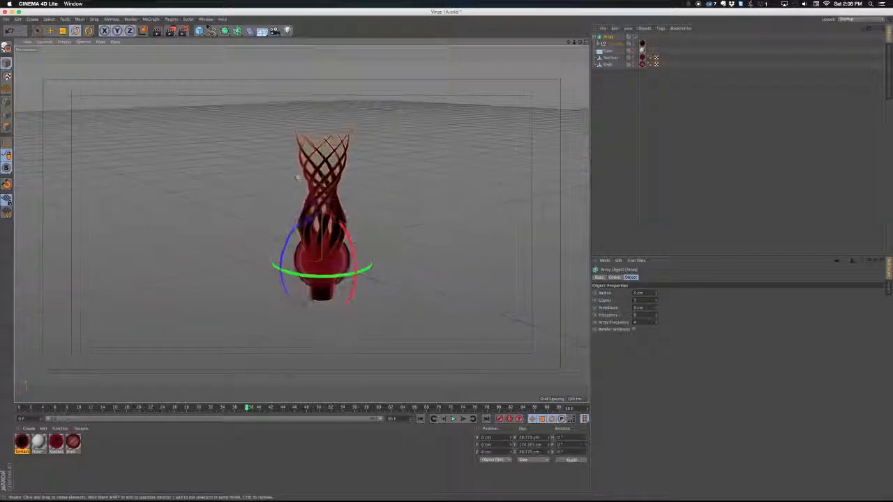
Step: Move the array up to a Y position of about 39.6 cm so the tentacle bases meet the virus shell
alt+middle_drag(306, 216, 288, 237)
alt+drag(288, 238, 317, 215)
key(e)
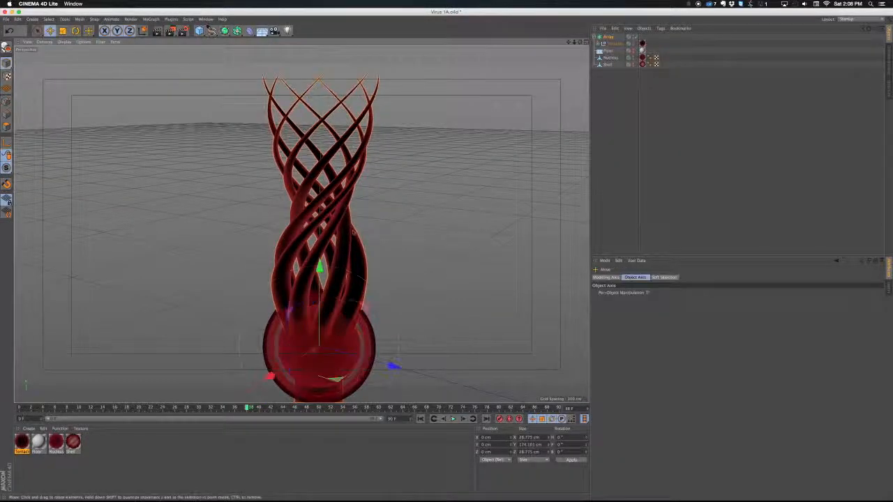
alt+middle_drag(329, 283, 328, 260)
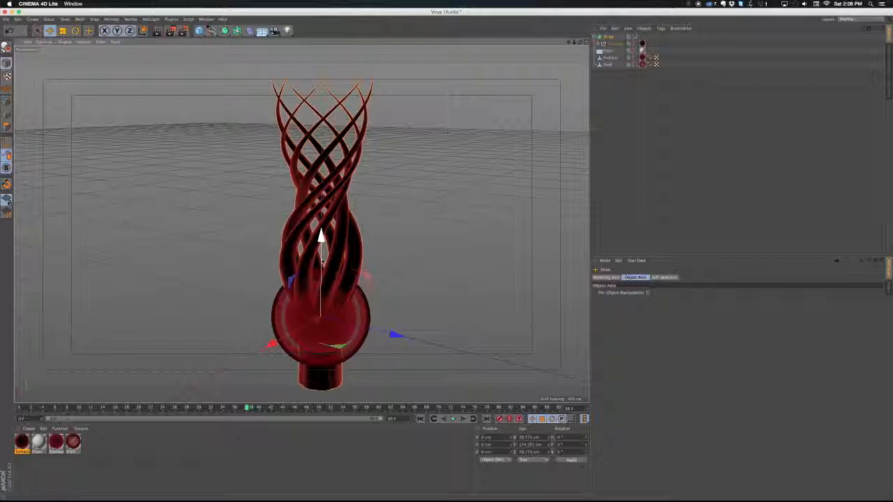
drag(320, 240, 323, 187)
alt+middle_drag(322, 187, 307, 229)
alt+right_drag(308, 228, 285, 217)
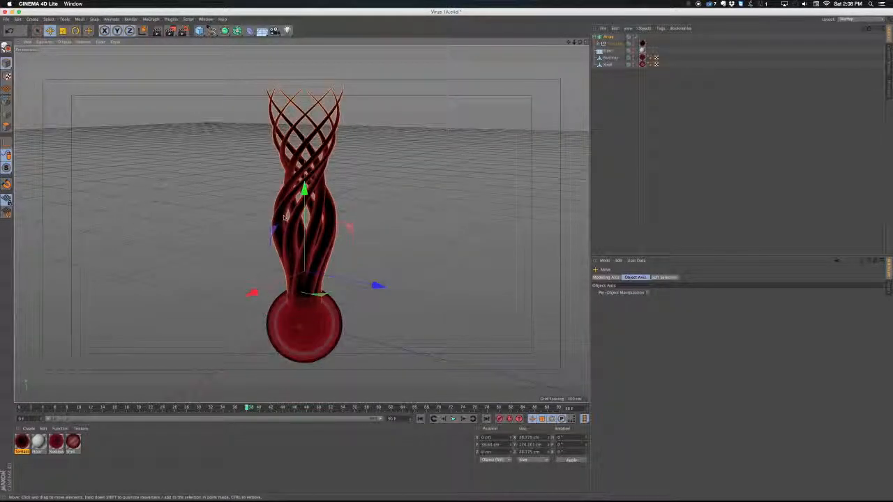
Step: Check the tentacle cluster in a test render and at different animation frames, and compare it with the reference video
key(shift+r)
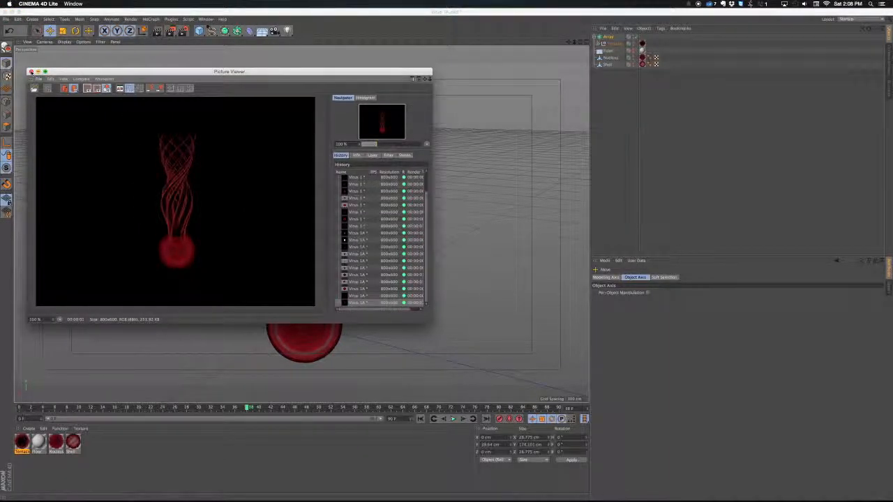
click(30, 72)
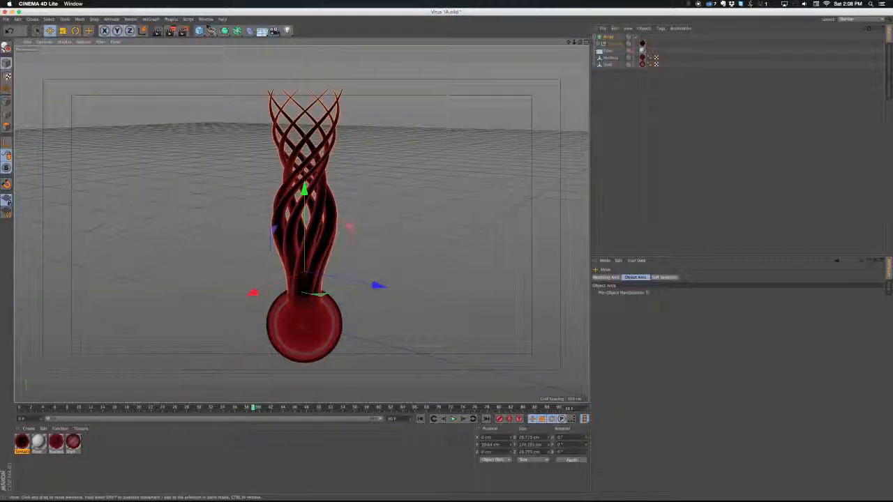
drag(272, 407, 230, 408)
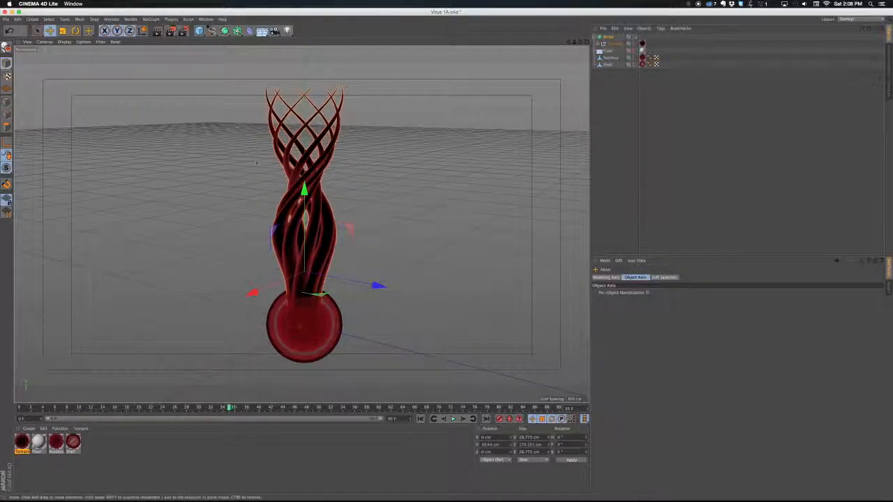
key(super+Tab)
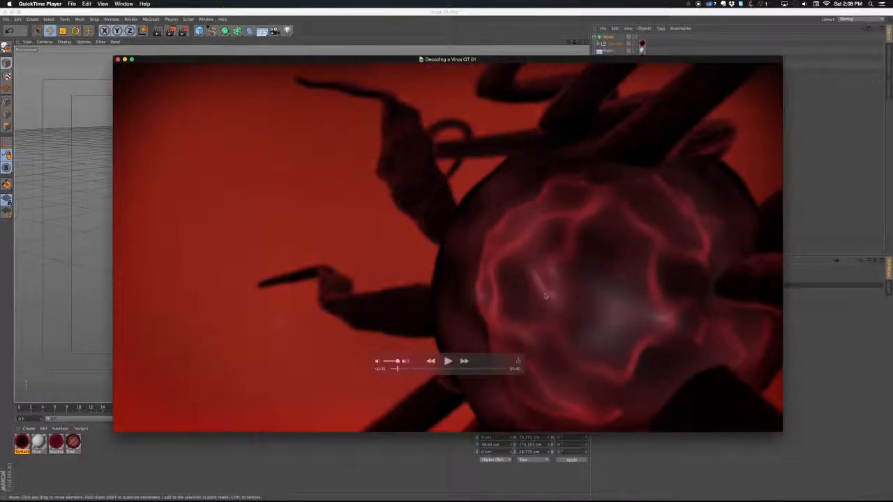
key(super+Tab)
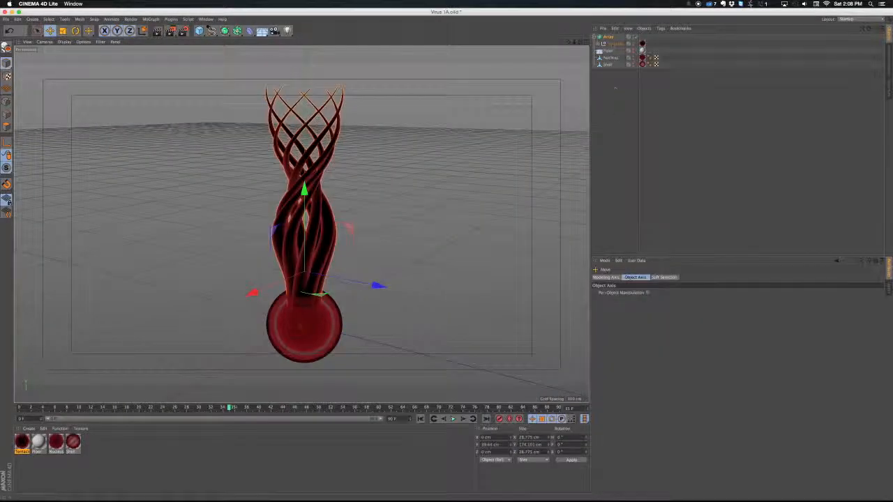
Step: Try fewer copies in the tentacle array and return the count to 7
click(612, 37)
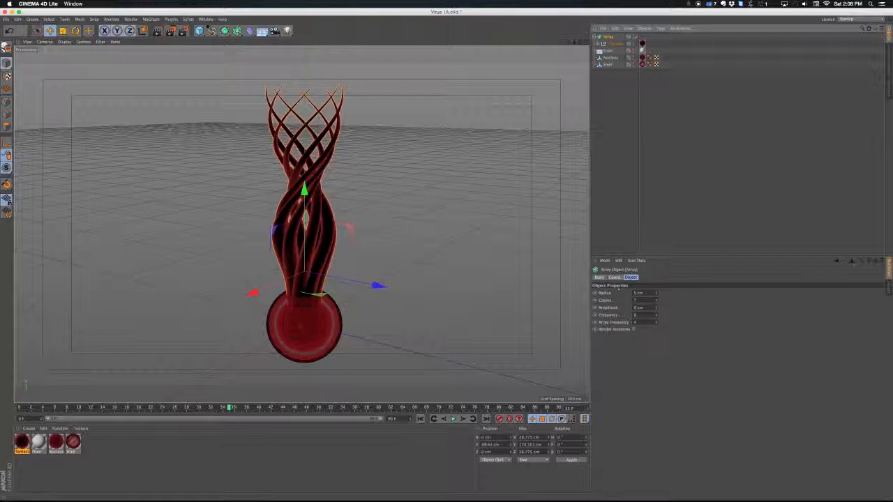
click(655, 302)
click(655, 303)
click(655, 303)
click(656, 303)
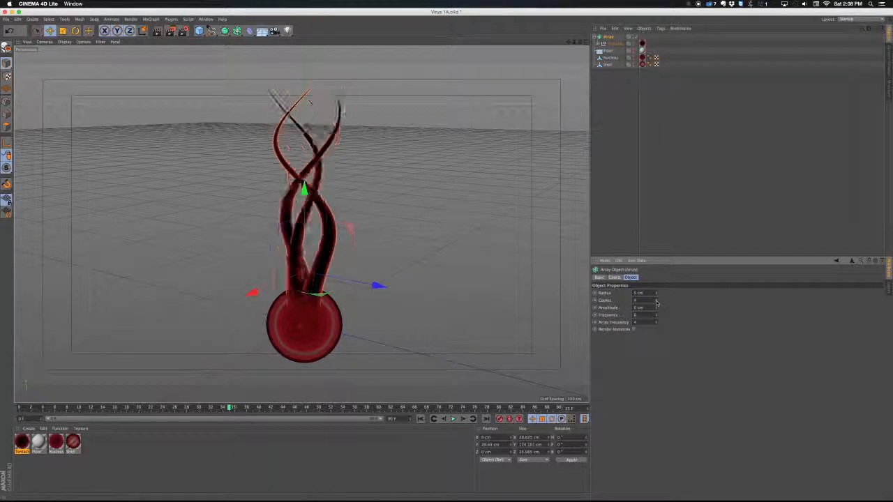
click(656, 303)
click(655, 299)
click(655, 300)
click(655, 299)
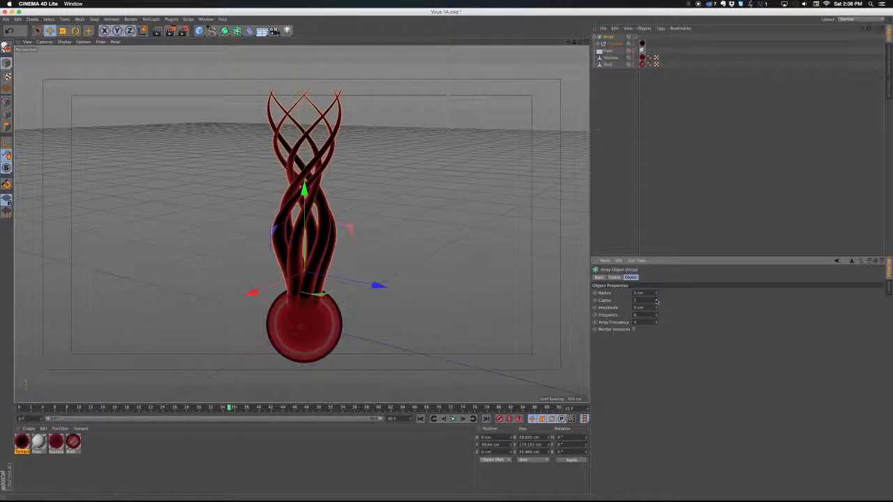
click(656, 300)
click(655, 300)
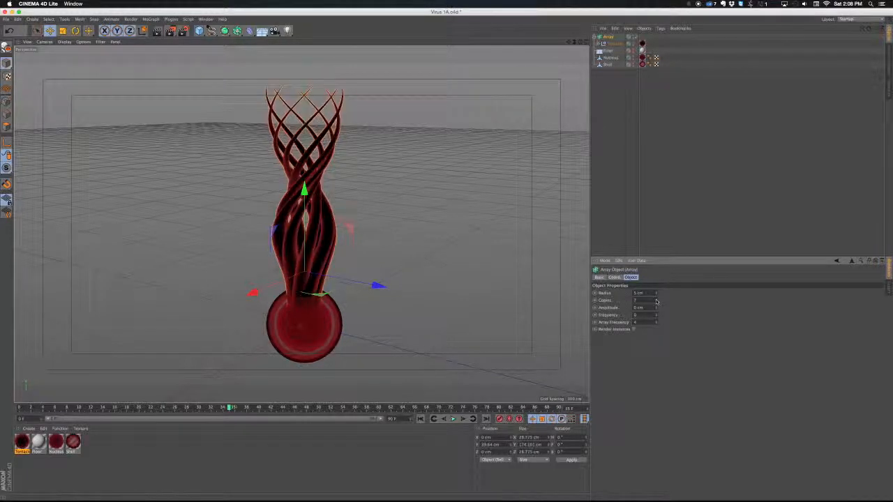
Step: Try rotating the Tentacle group inside the array around different axes
click(613, 44)
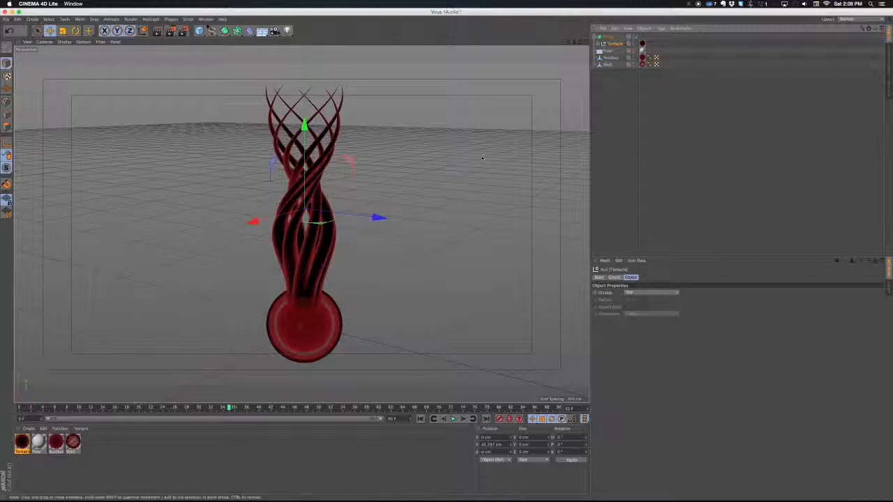
key(r)
drag(321, 218, 273, 211)
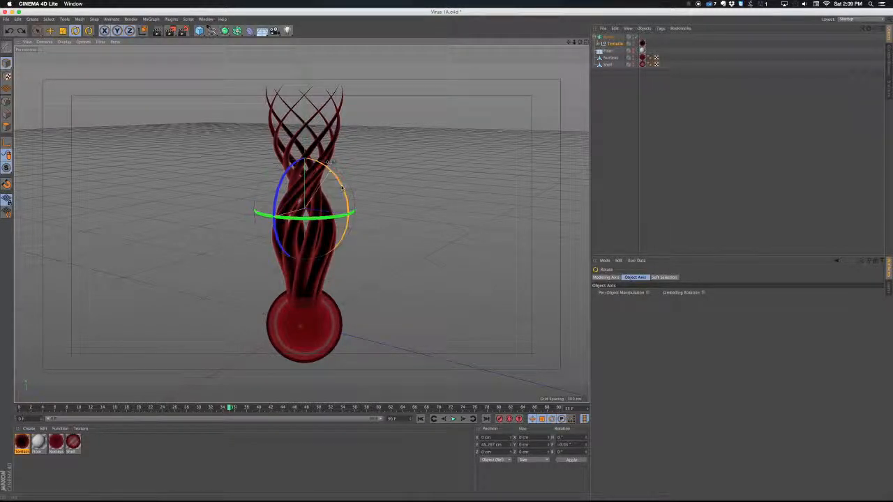
mouse_move(333, 173)
mouse_down()
mouse_move(350, 218)
mouse_move(335, 176)
mouse_up()
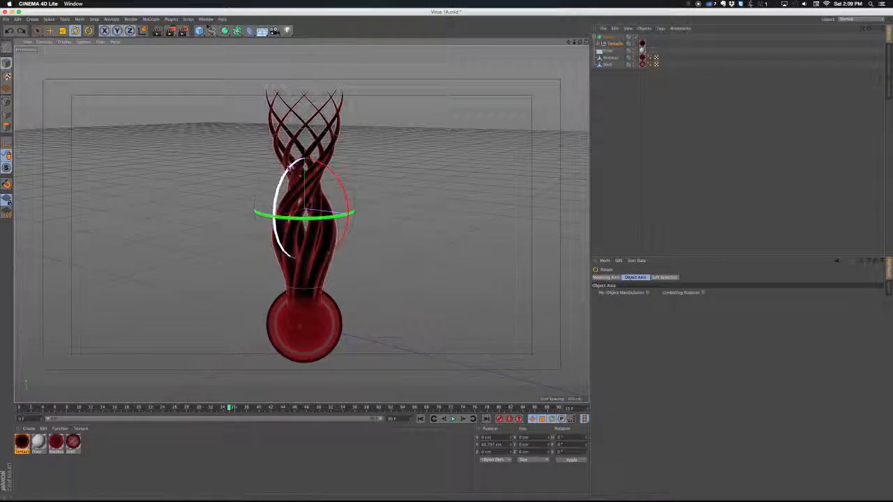
drag(284, 161, 265, 184)
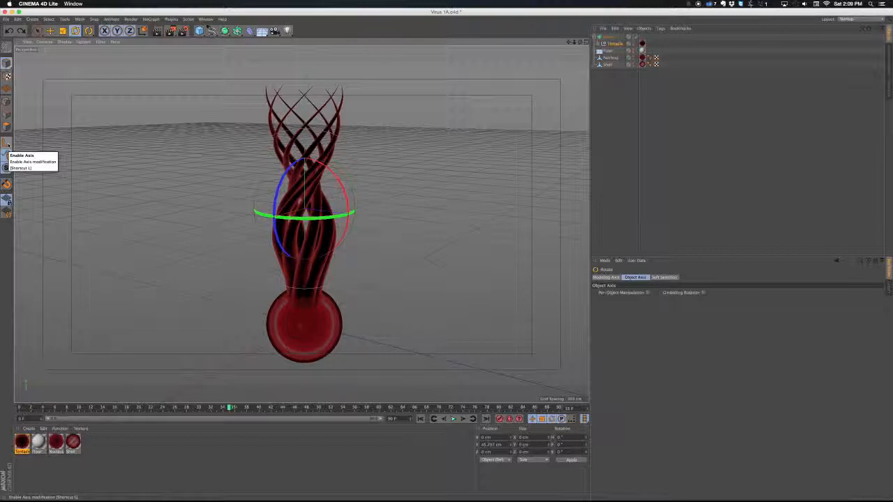
Step: Rotate only the axis of the Tentacle group by 90° in pitch and shift it along the tentacle so the arrayed copies radiate outward from their bases
key(l)
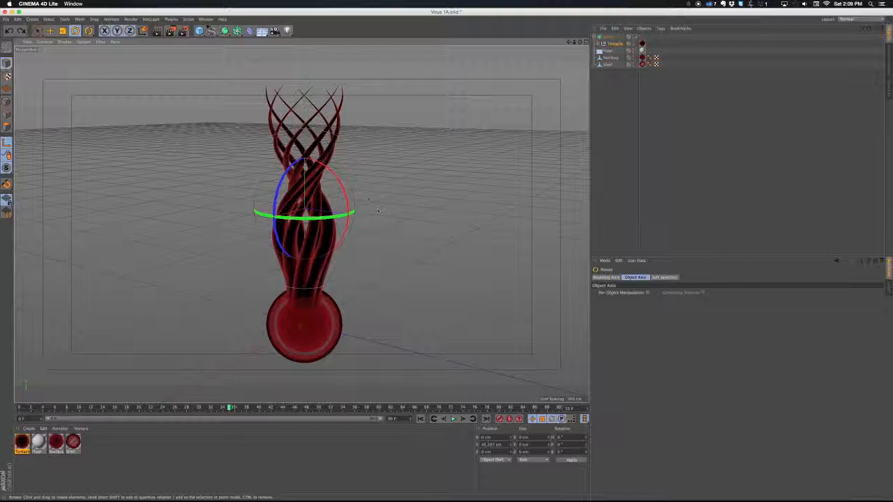
drag(340, 181, 283, 163)
alt+drag(298, 206, 302, 255)
alt+drag(282, 308, 307, 266)
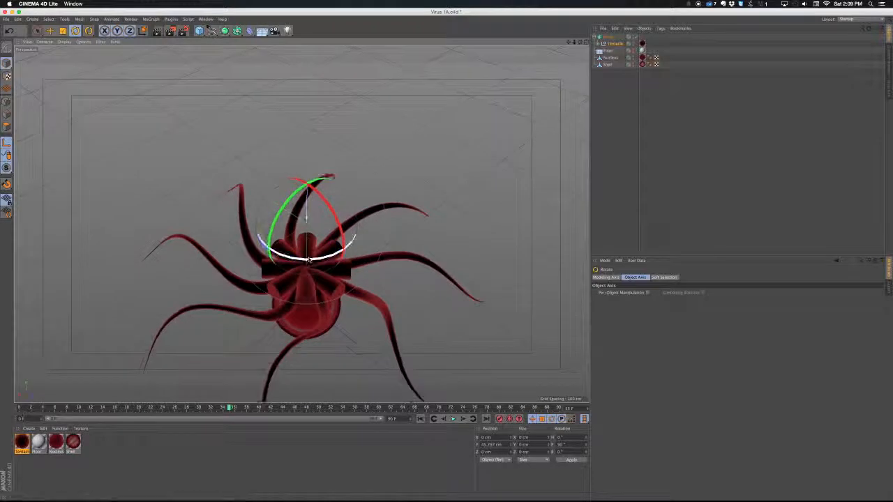
key(e)
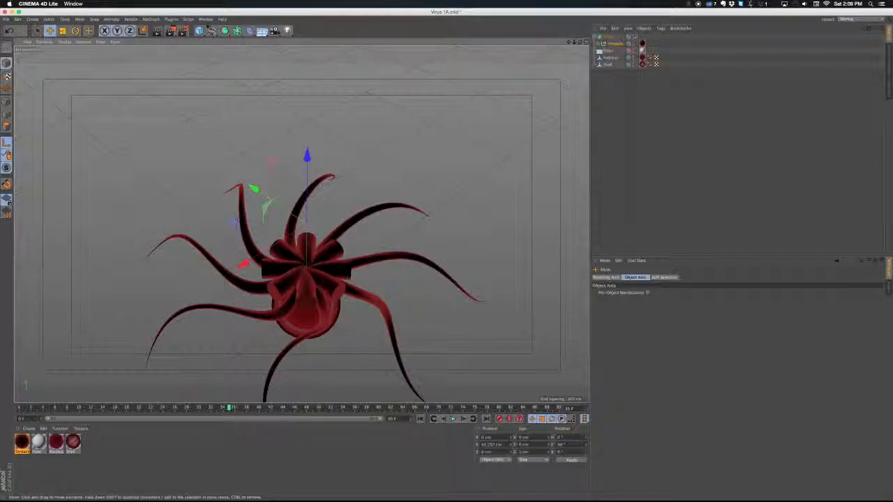
drag(304, 191, 321, 204)
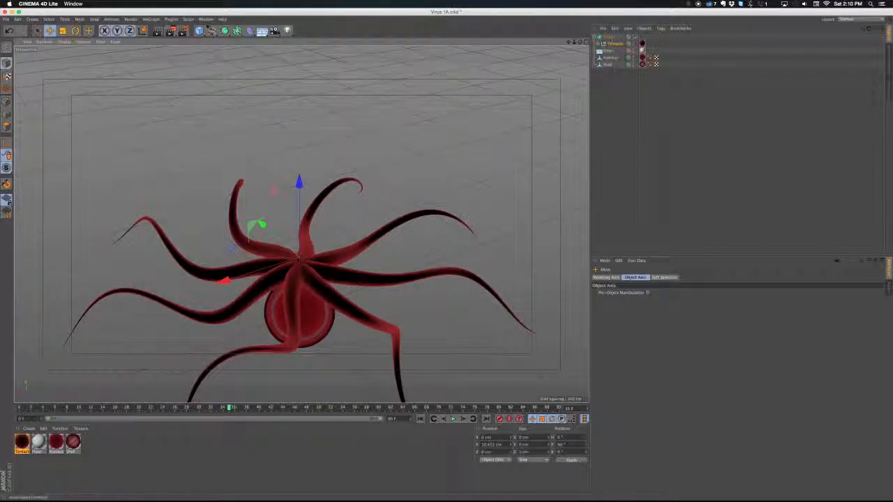
Step: Lower the tentacle array to a Y position of about -6.7 cm so the tentacles emerge from the virus shell
click(608, 36)
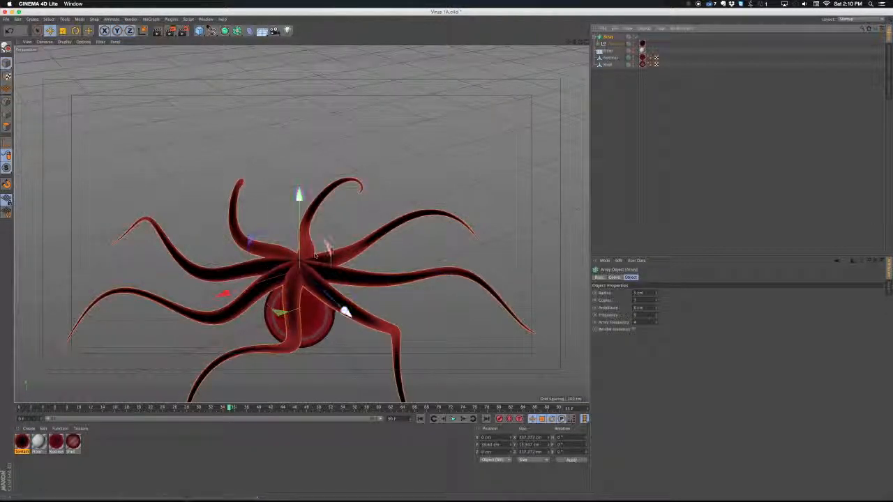
alt+drag(325, 246, 350, 195)
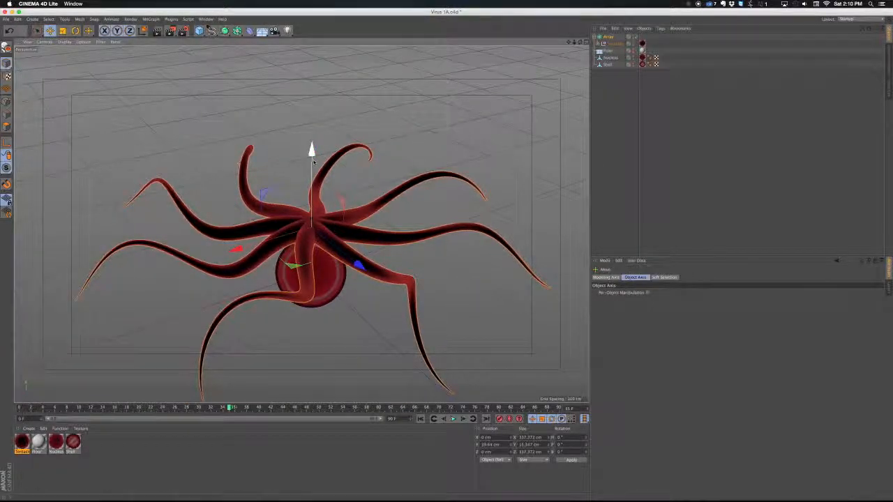
drag(311, 161, 310, 214)
mouse_move(305, 272)
alt+mouse_down()
mouse_move(329, 244)
mouse_move(302, 274)
alt+mouse_up()
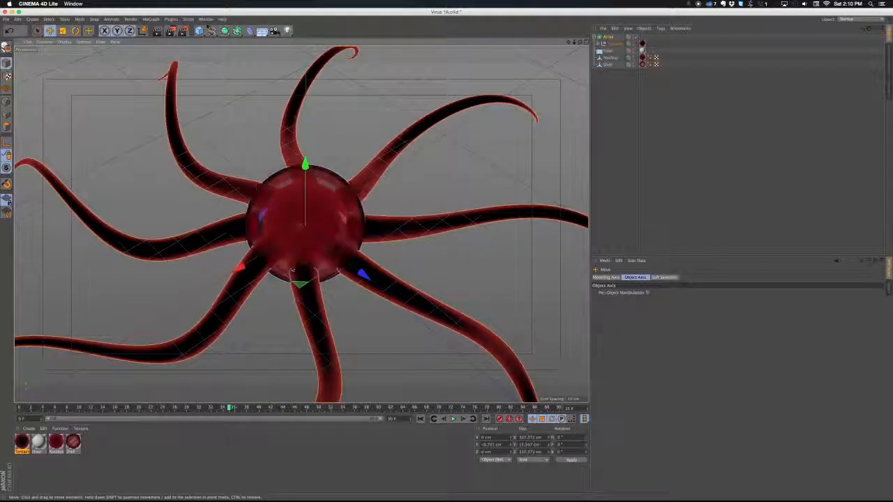
Step: Check the radiating tentacles around the shell in a full test render and a viewport render
key(shift+r)
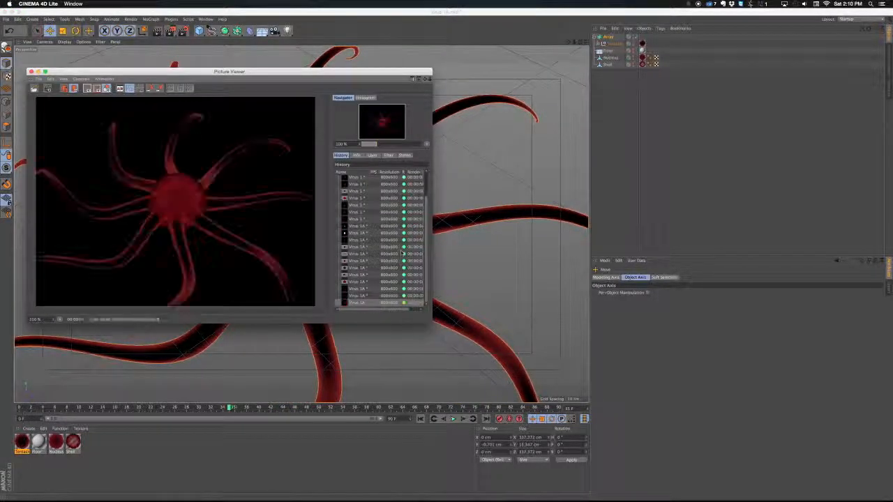
click(31, 71)
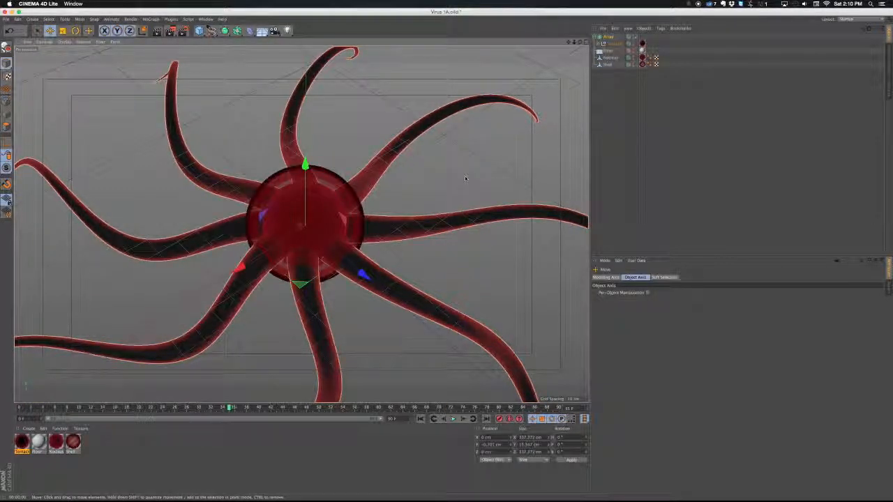
key(ctrl+r)
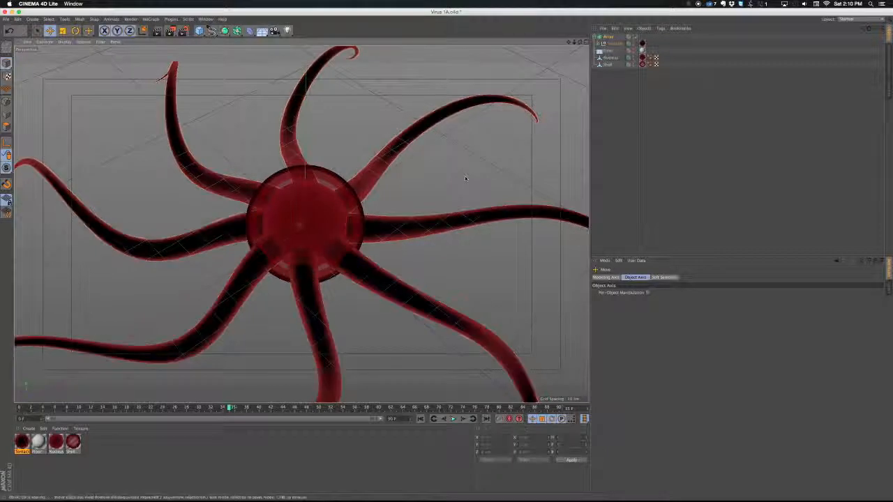